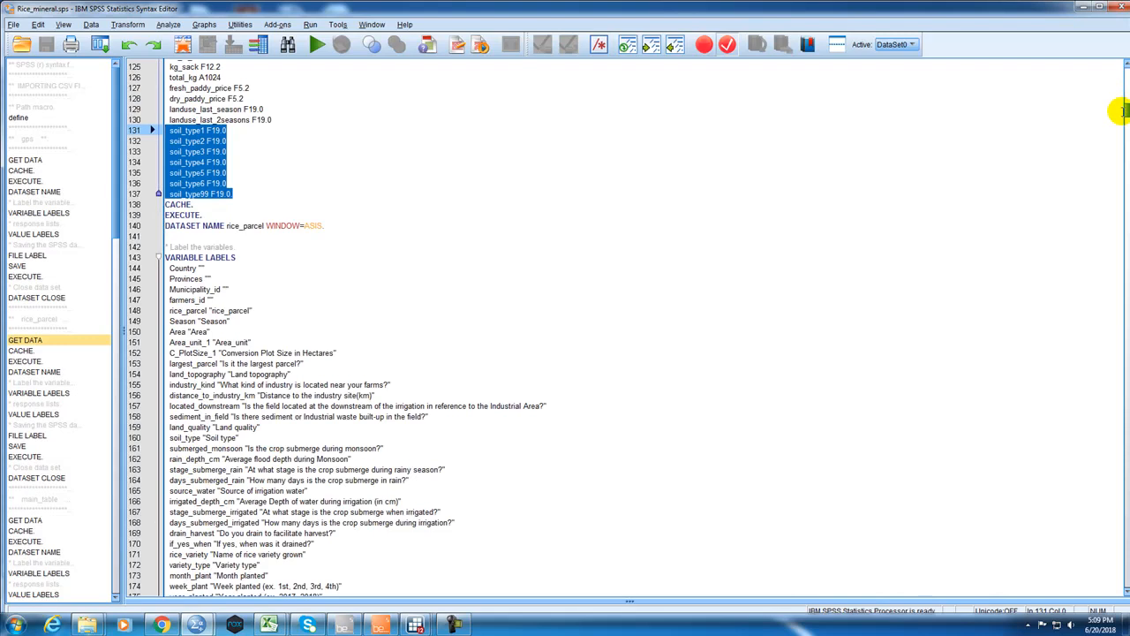
Switch to the Surveybe interview rice_mineral_1_2_4_001.json and maximize its window.
left_click(347, 626)
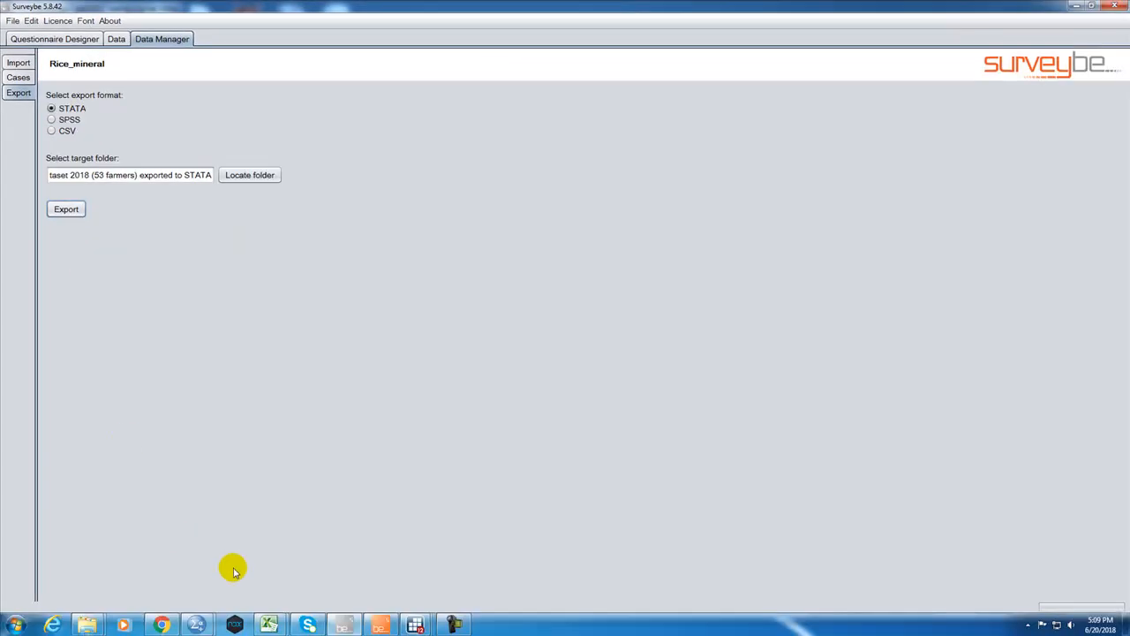
left_click(377, 624)
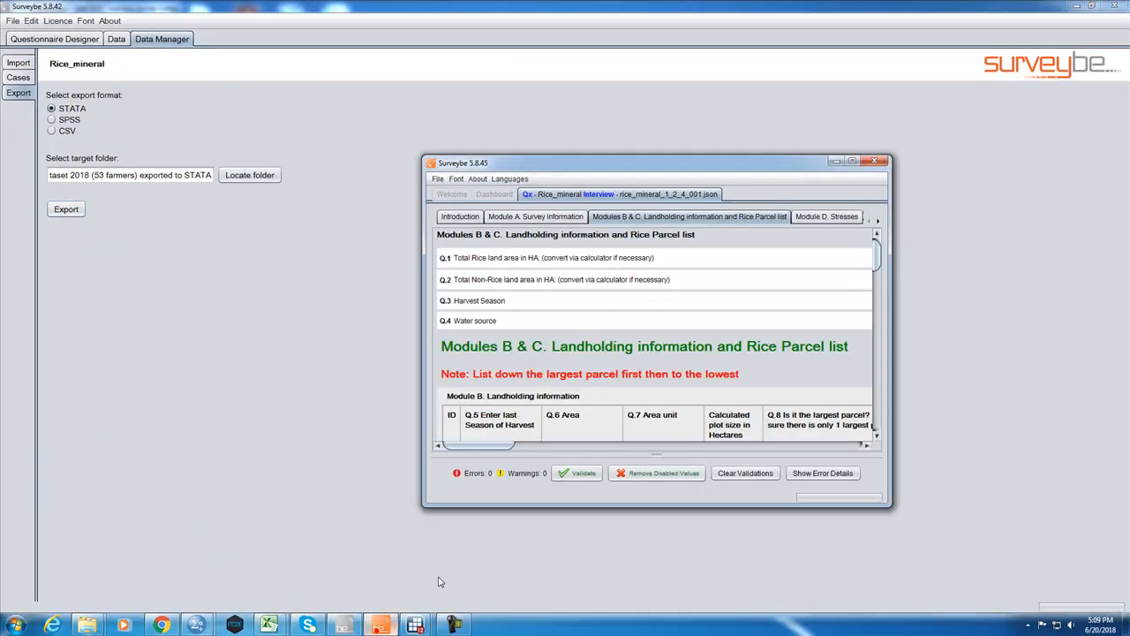
left_click(852, 161)
Look through the interview's questionnaire modules, from the Introduction and Module A to Module D Stresses and Module E Input use.
left_click(99, 67)
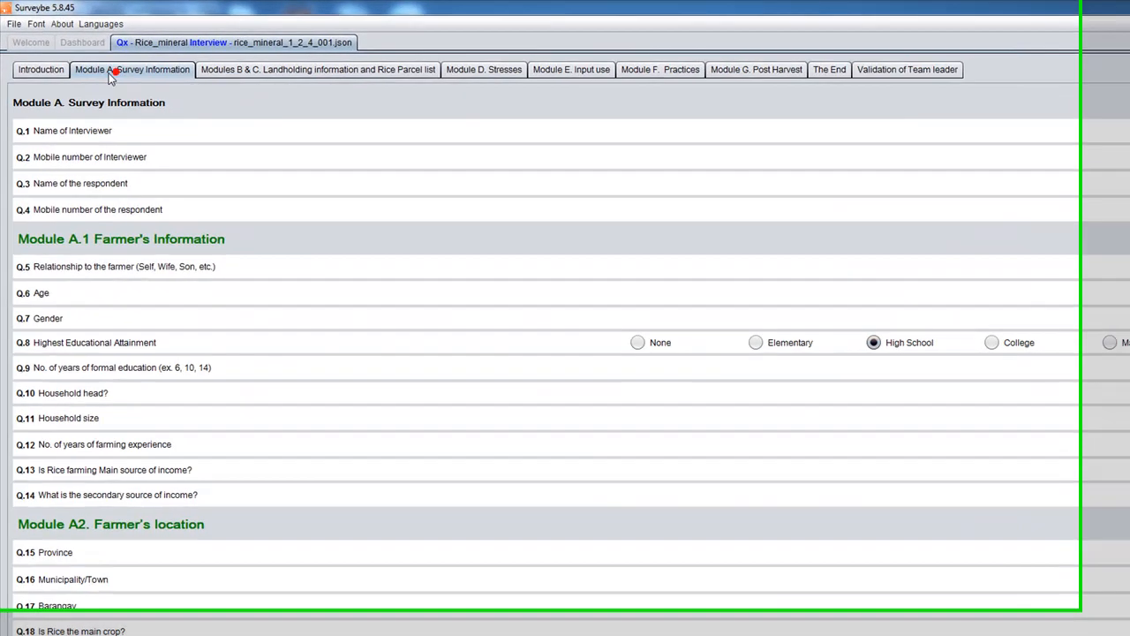
left_click(41, 69)
left_click(92, 69)
left_click(43, 71)
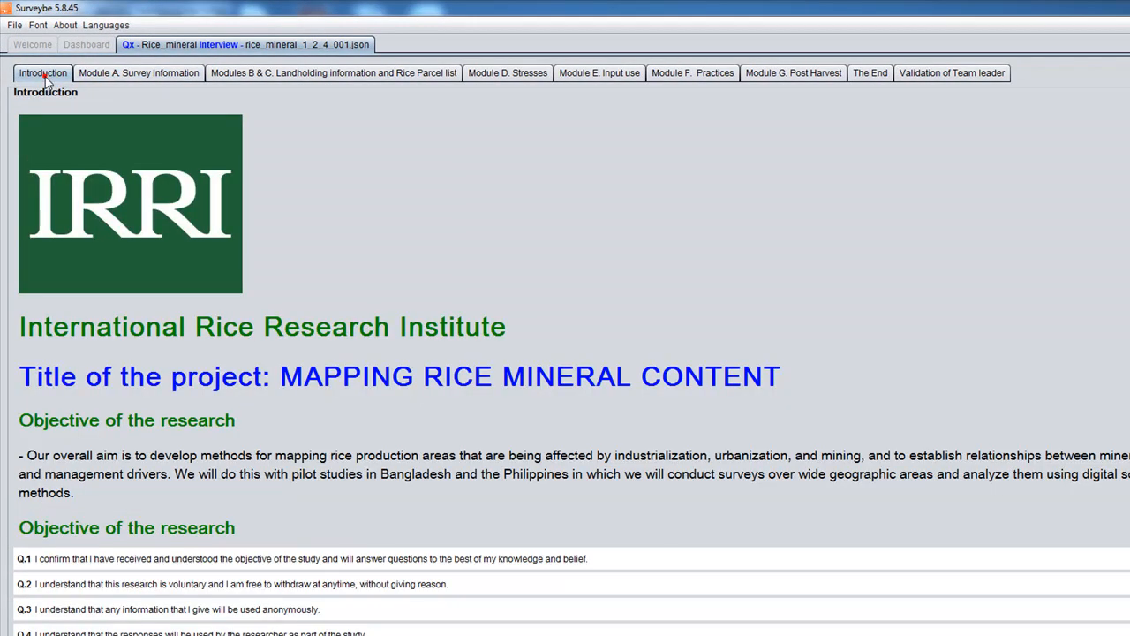
left_click(146, 73)
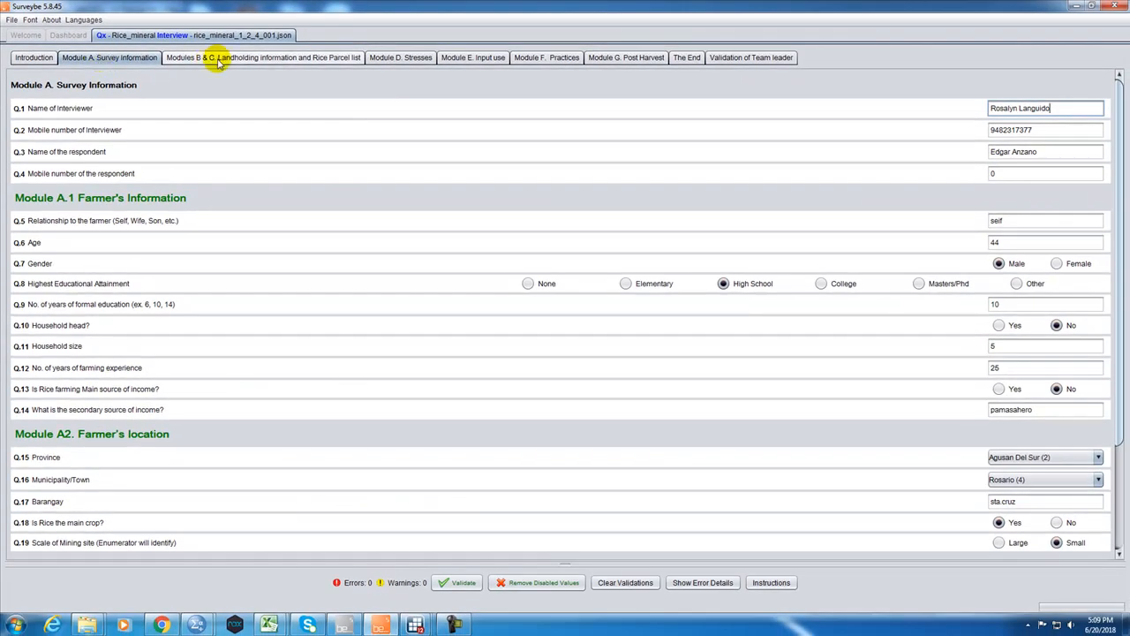
left_click(213, 60)
left_click(400, 57)
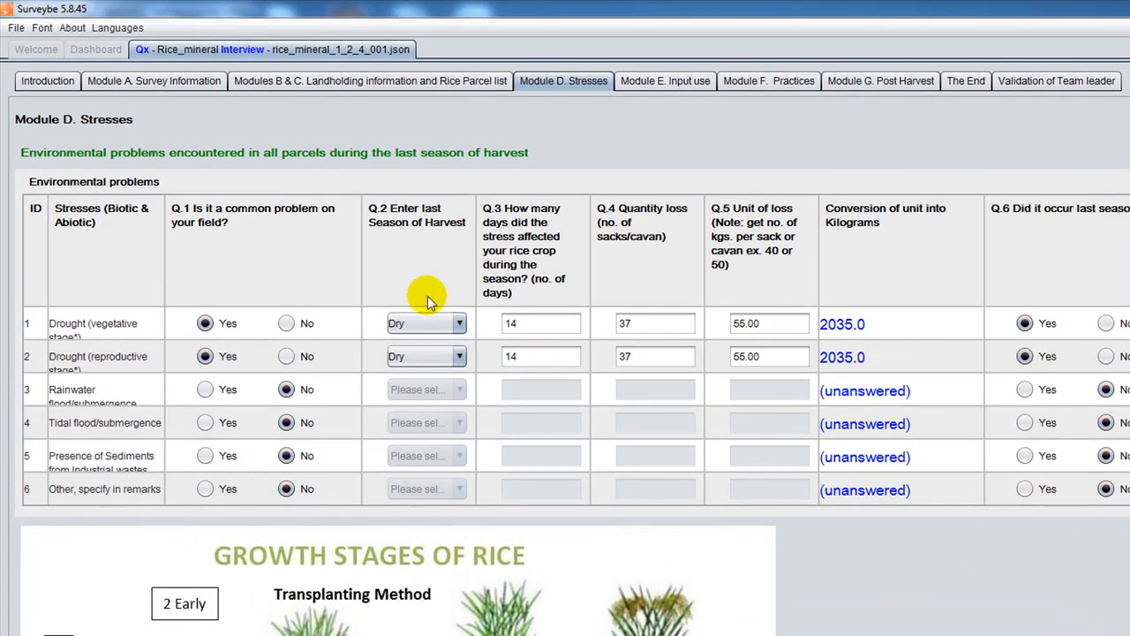
left_click(680, 82)
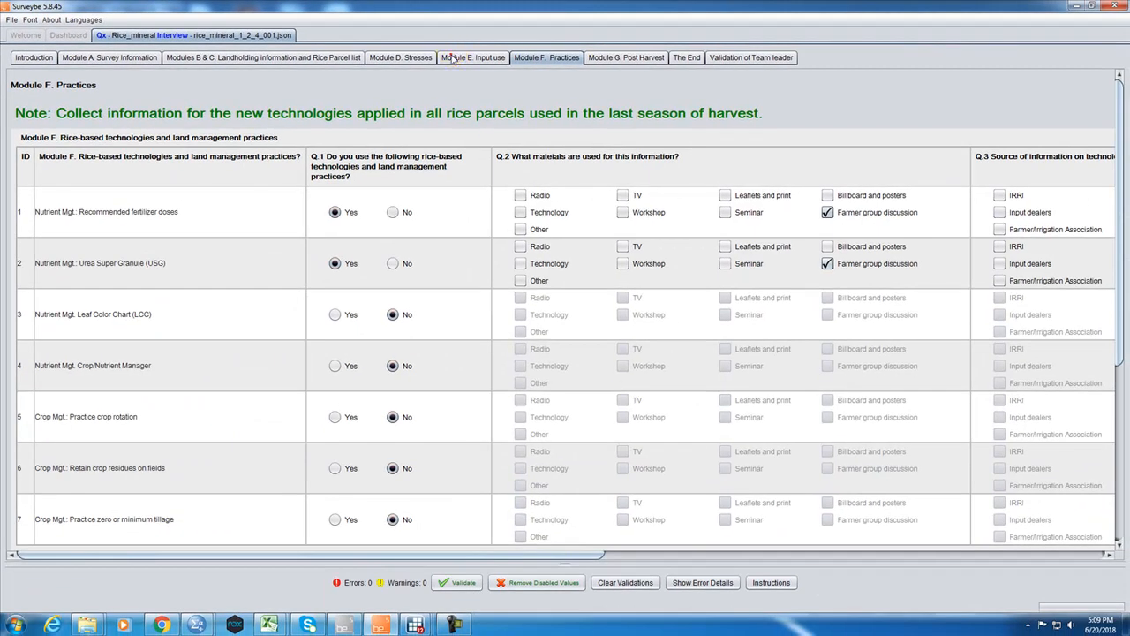
left_click(451, 59)
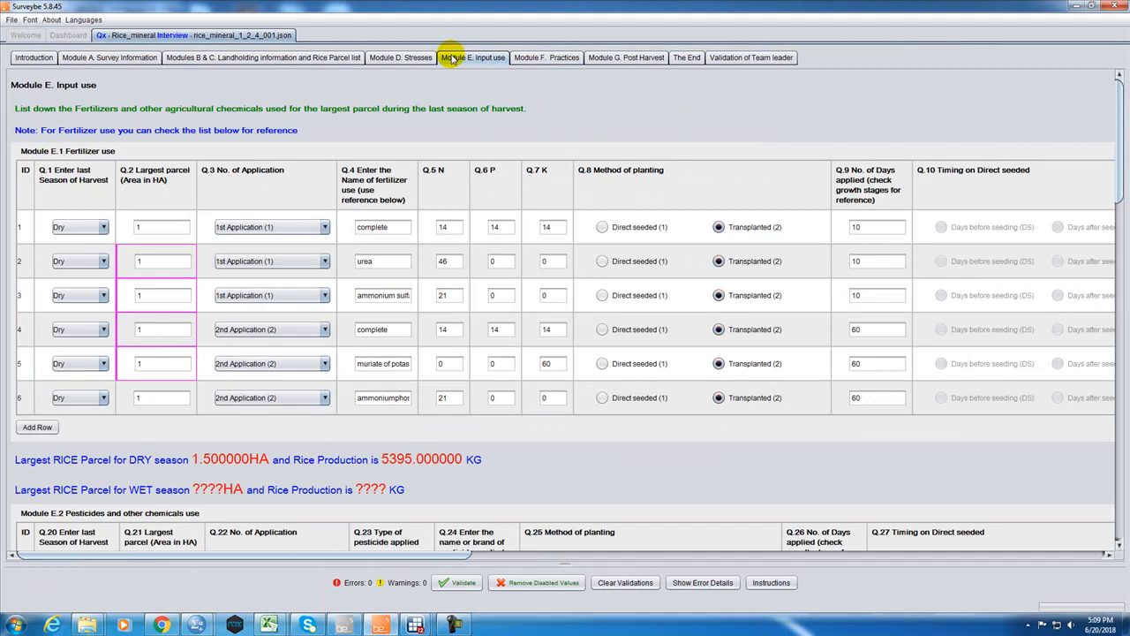
Examine the Q.15 Soil type multiple-choice question in Modules B & C, along with the neighbouring landholding questions.
left_click(201, 59)
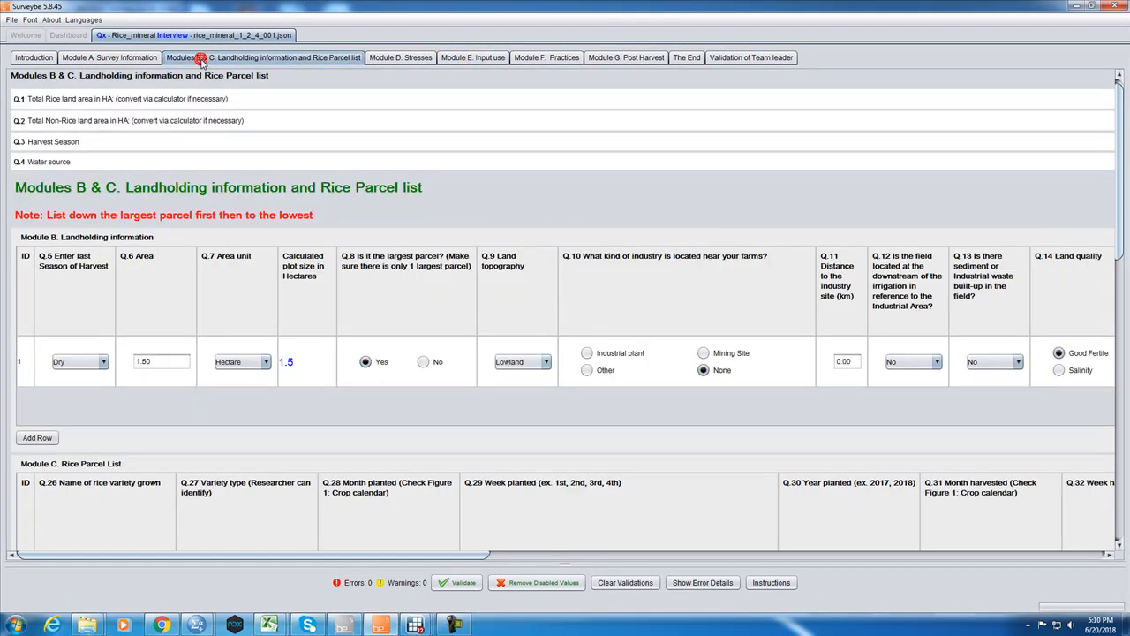
scroll(1108, 229, "down", 5)
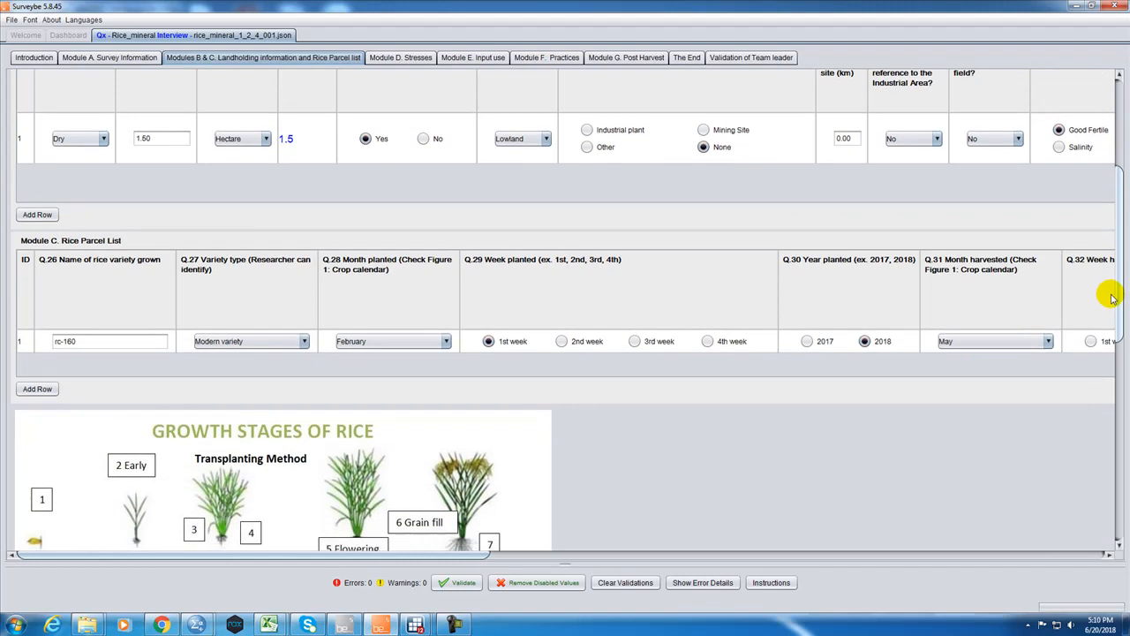
left_click_drag(426, 555, 670, 523)
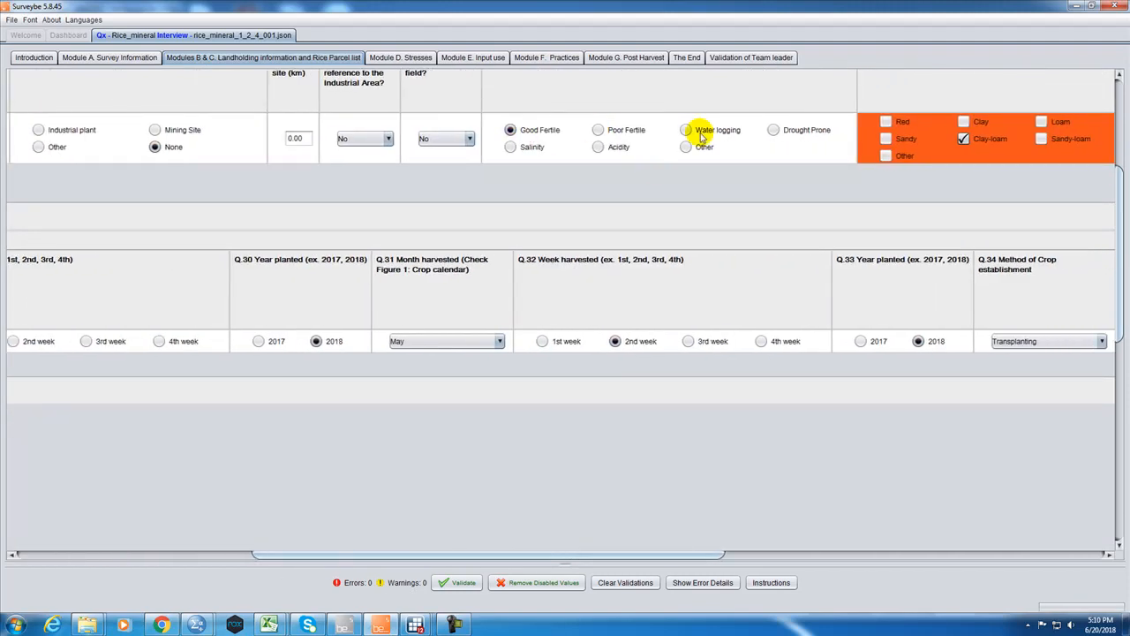
scroll(1112, 177, "up", 3)
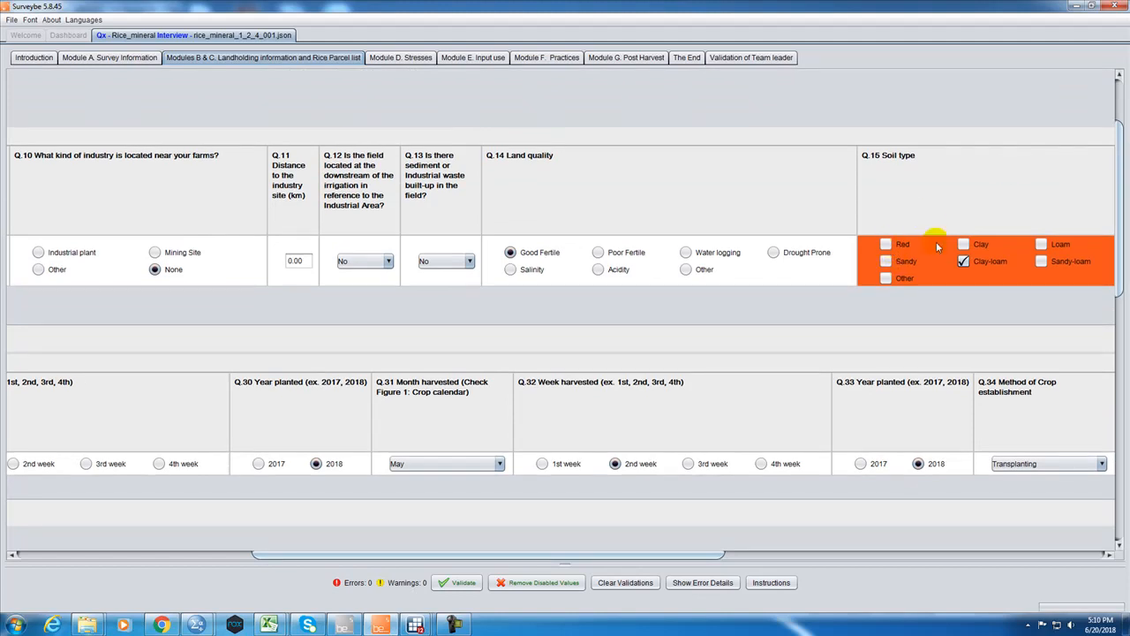
left_click_drag(656, 550, 721, 550)
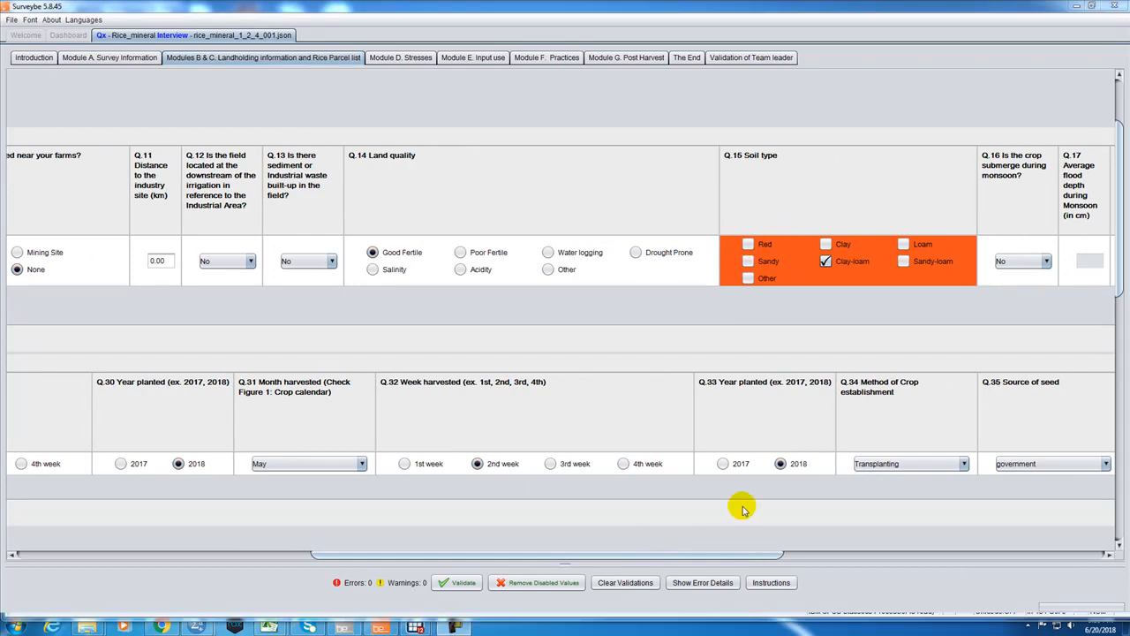
left_click_drag(758, 555, 406, 515)
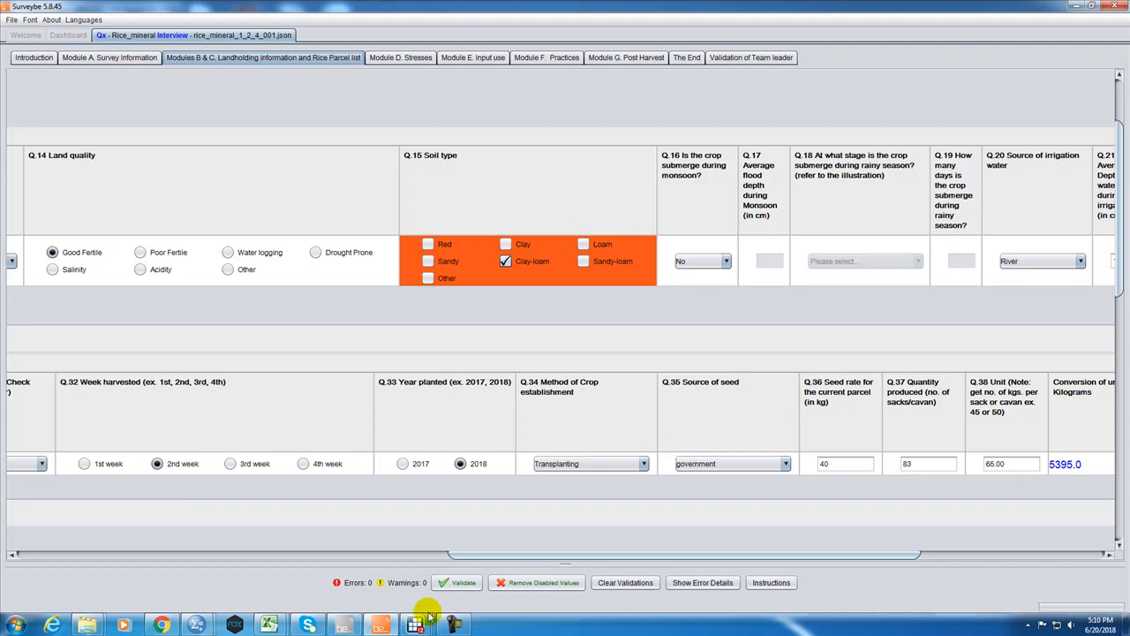
Choose SPSS as the export format in the Rice_mineral data manager and return to the SPSS syntax editor.
left_click(360, 625)
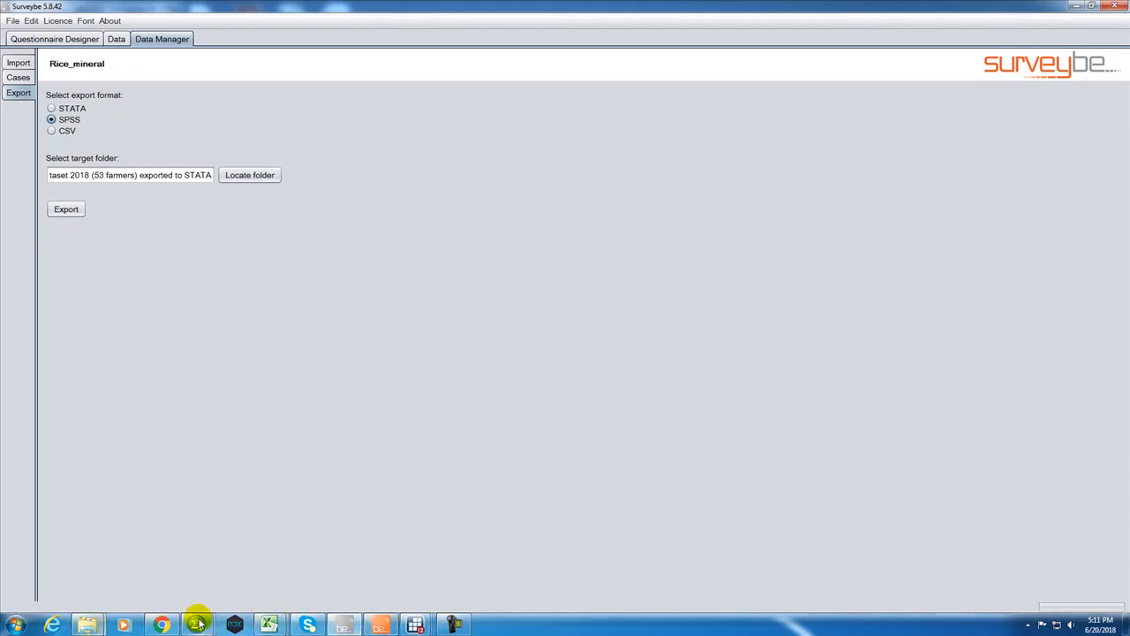
mouse_move(196, 623)
left_click(220, 576)
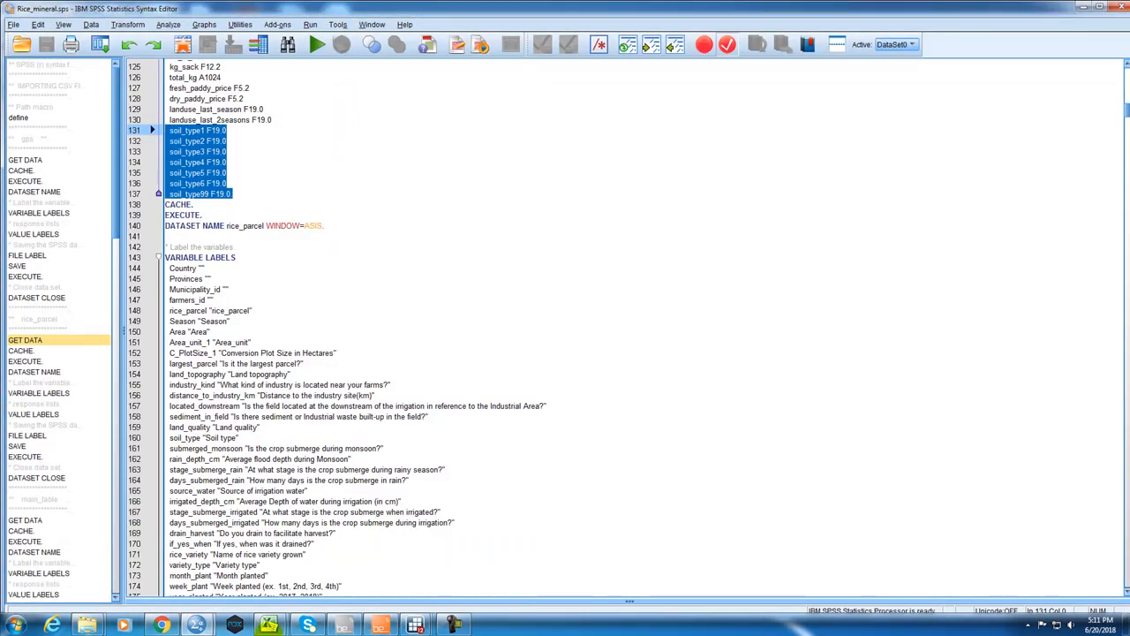
Bring up the folder "Agusan Del Sur Dataset 2018 (53 farmers) exported to SPSS" and sort its files by type.
mouse_move(86, 623)
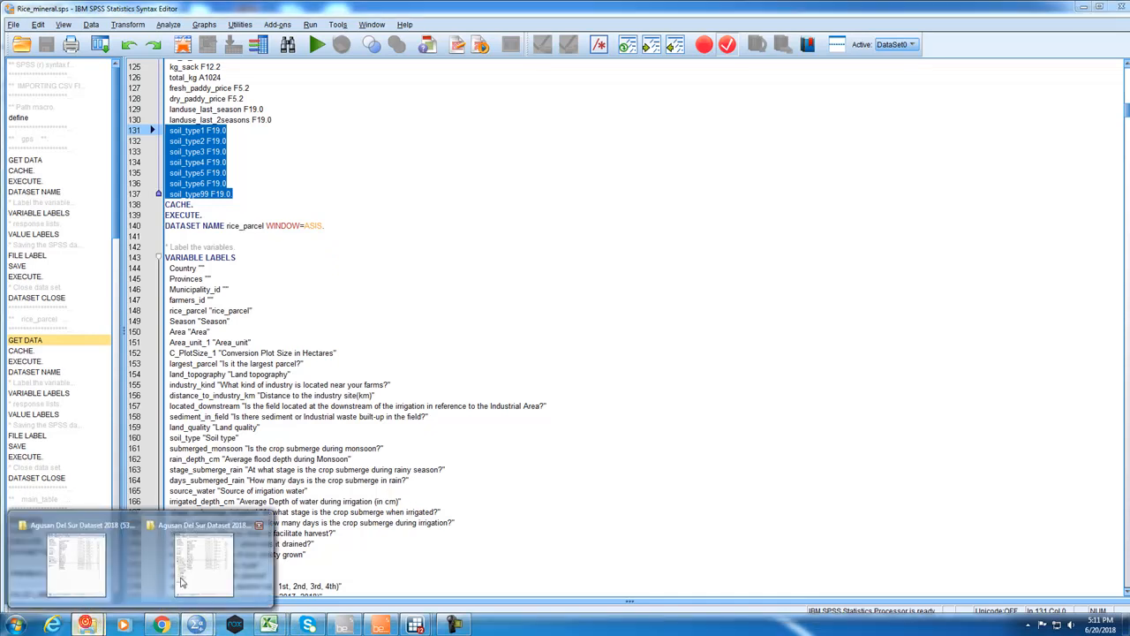
left_click(186, 569)
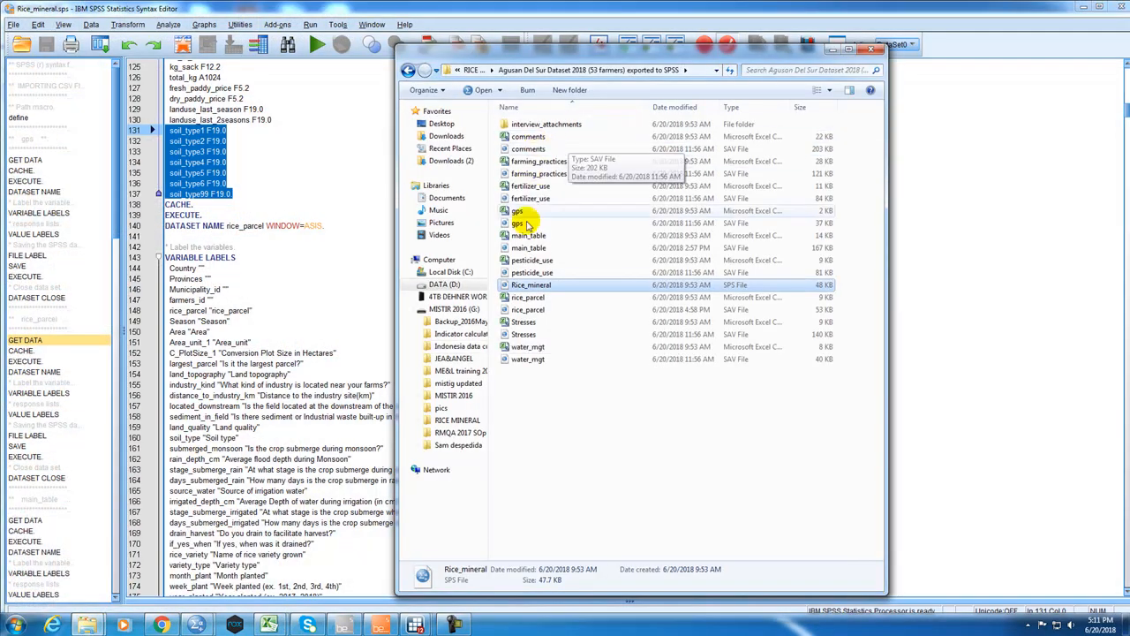
left_click(746, 107)
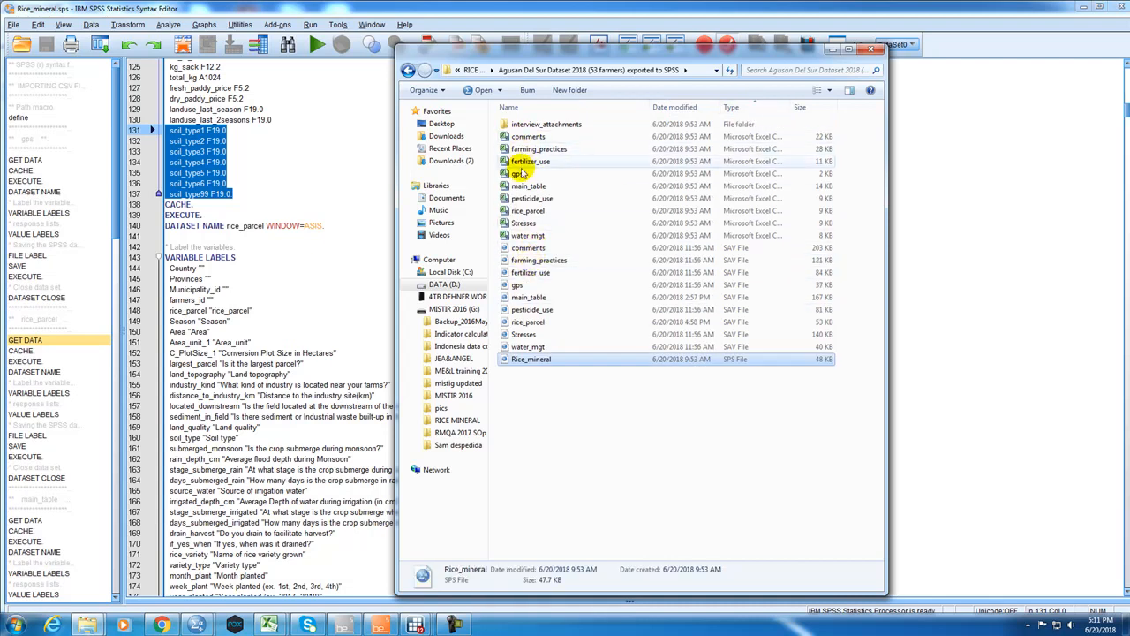
Review the exported CSV files, the SAV datasets and the Rice_mineral syntax file in the folder.
left_click(530, 137)
left_click(534, 185)
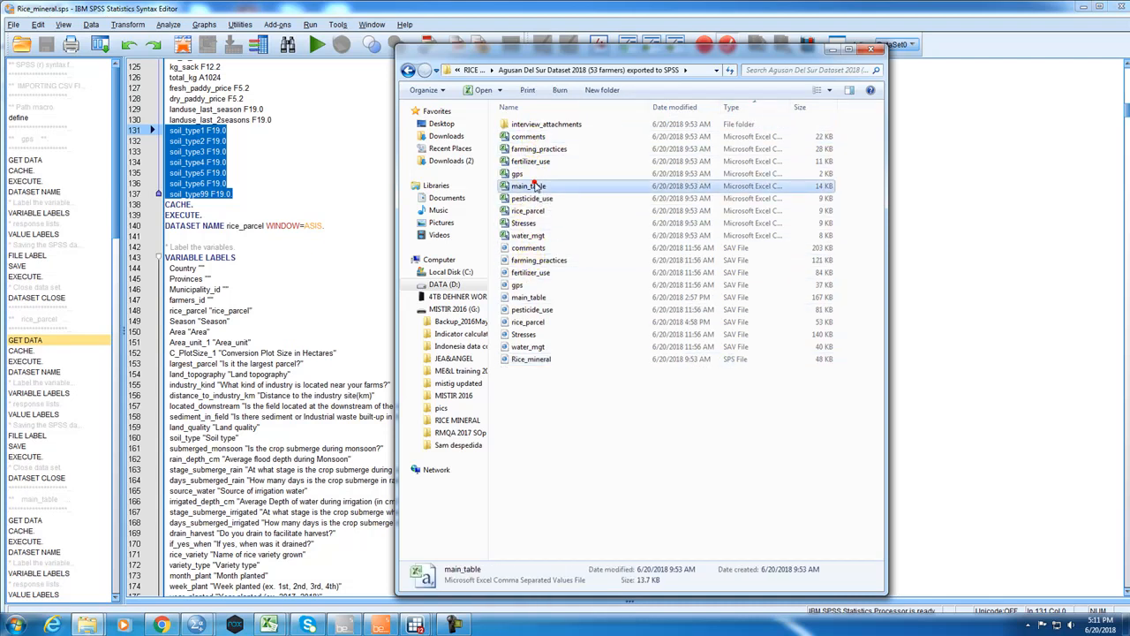
left_click(534, 260)
left_click(534, 309)
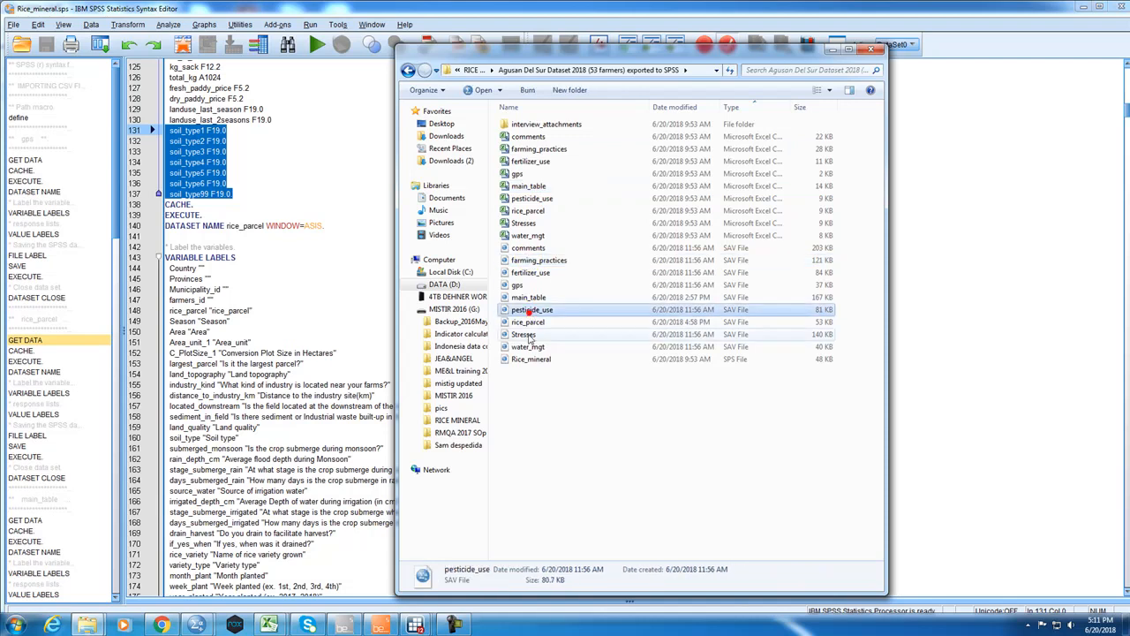
left_click(525, 335)
left_click(529, 358)
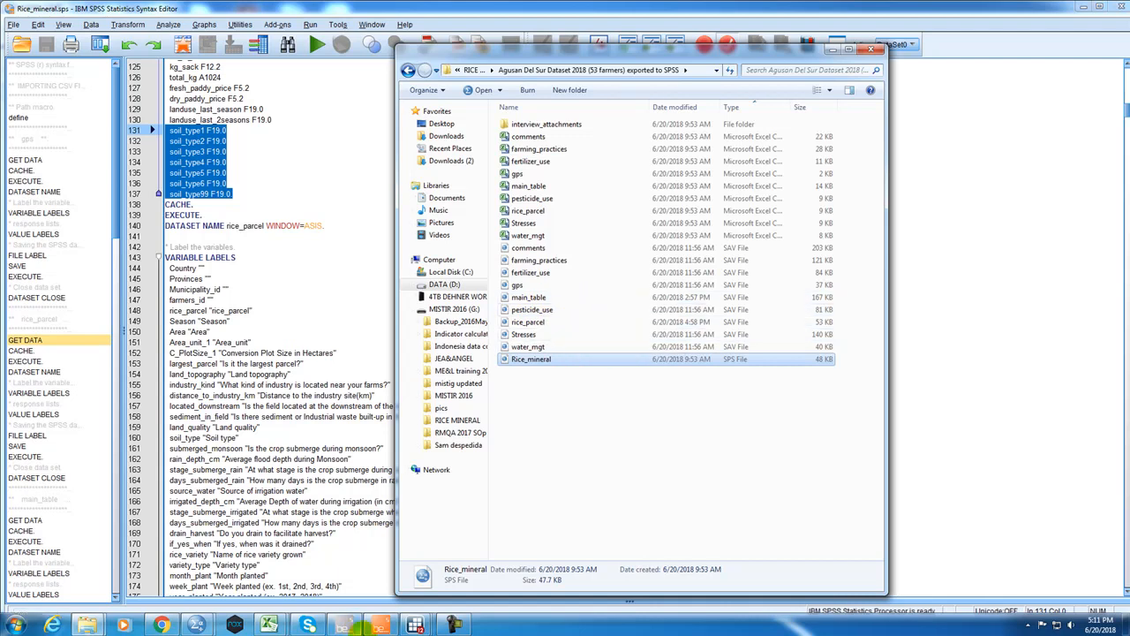
Switch to the rice_parcel dataset in the Stata Data Editor, review its columns across the table and minimize it.
mouse_move(411, 624)
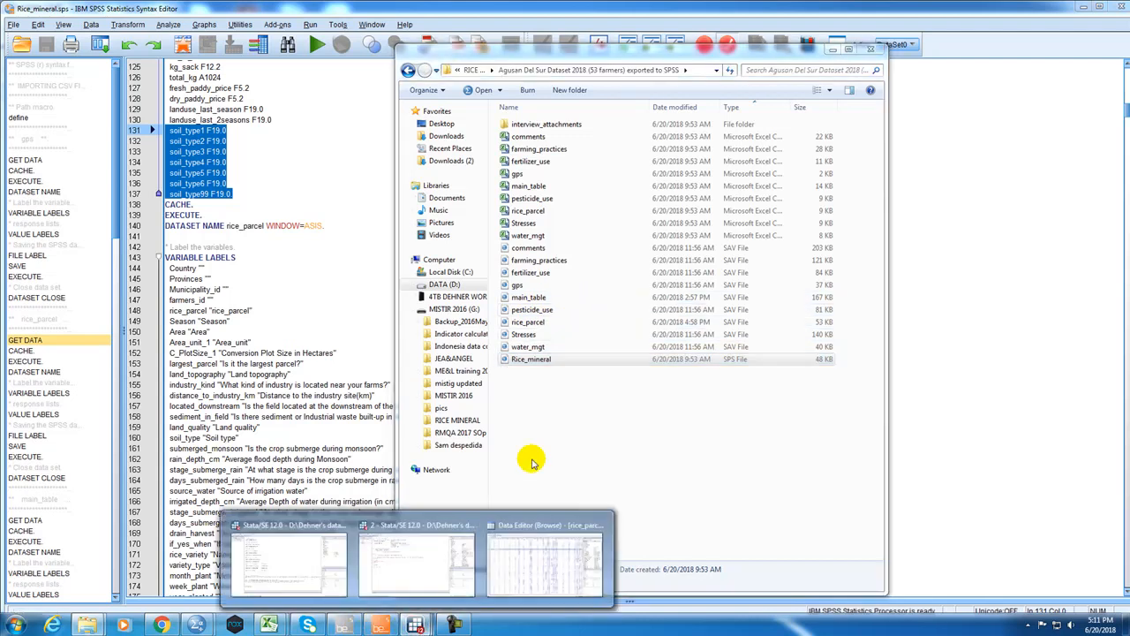
left_click(549, 555)
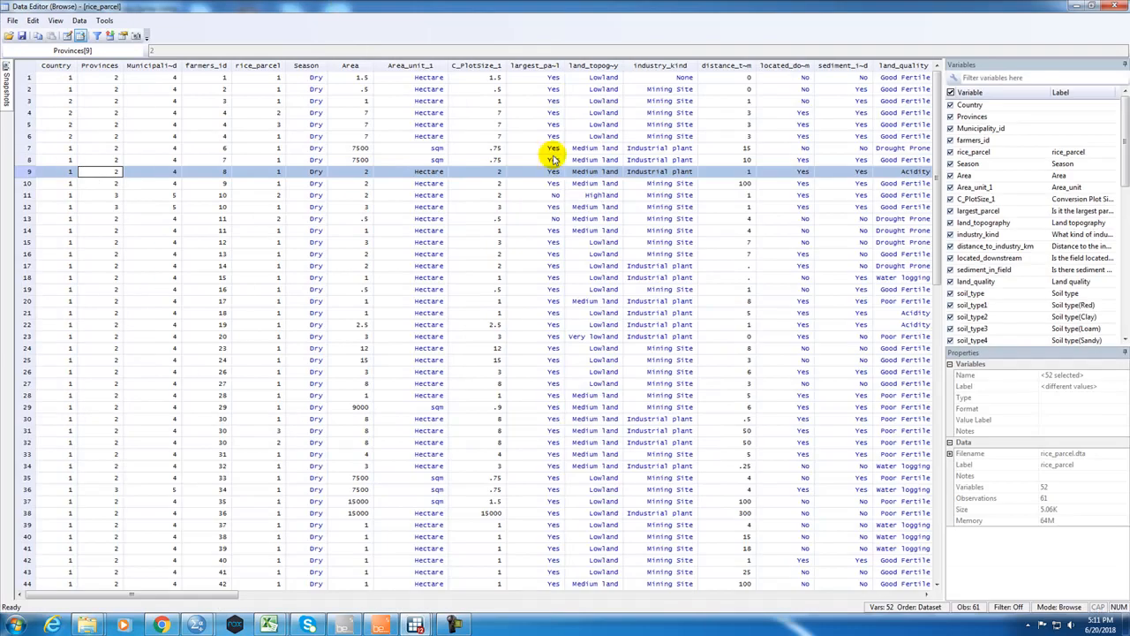
left_click_drag(199, 591, 651, 590)
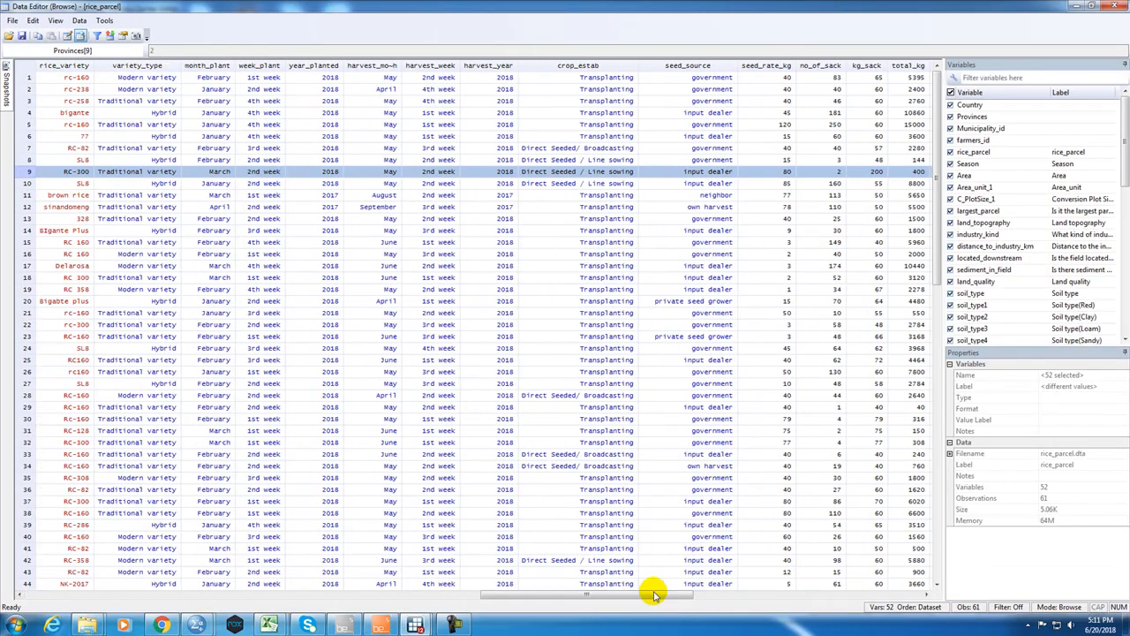
left_click(1083, 7)
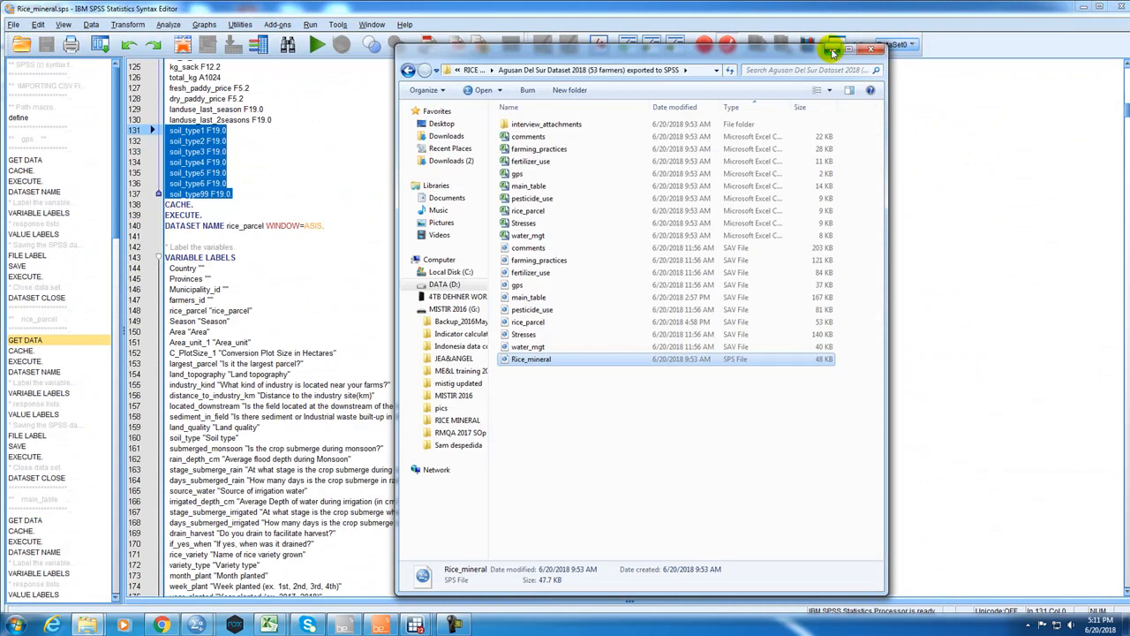
Open the rice_parcel SAV file in SPSS and select the farmers_id column.
left_click(543, 323)
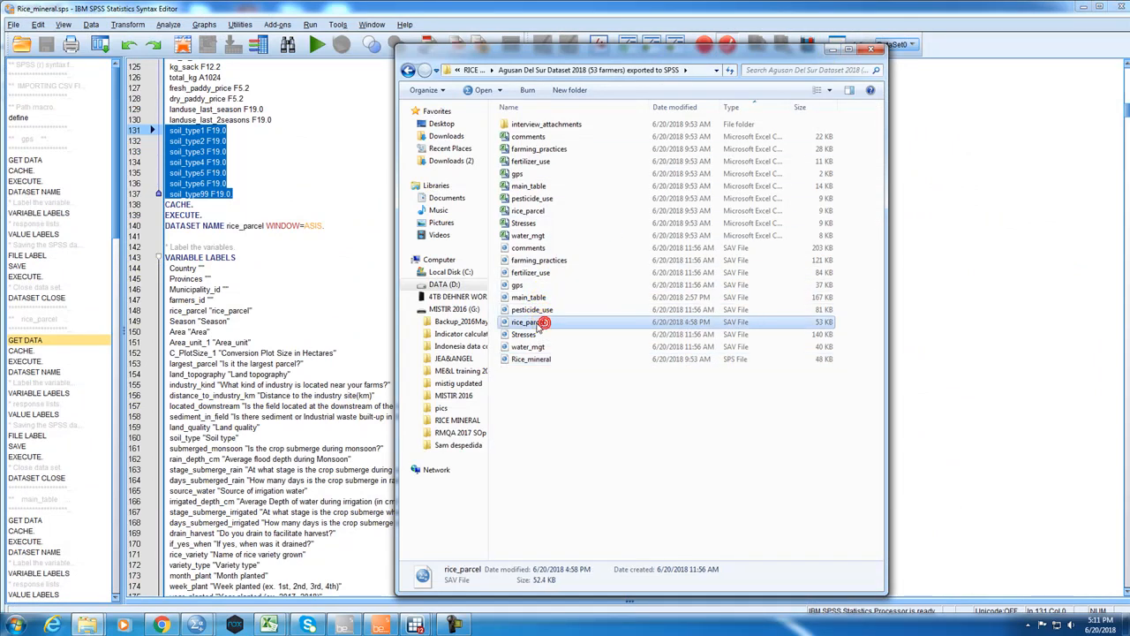
double_click(538, 323)
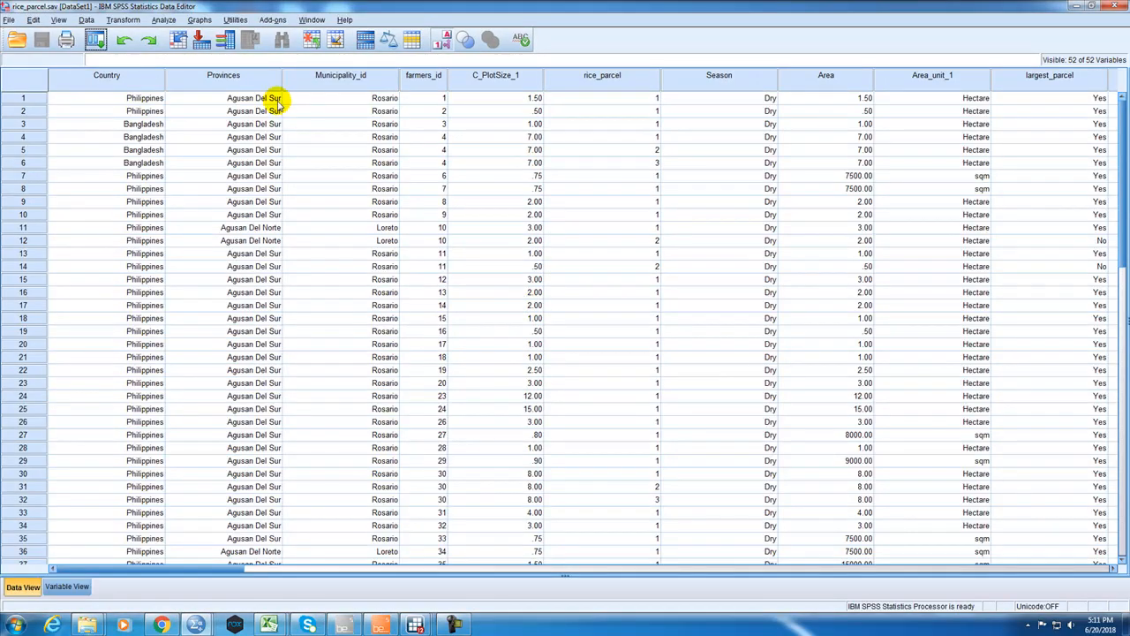
left_click(411, 81)
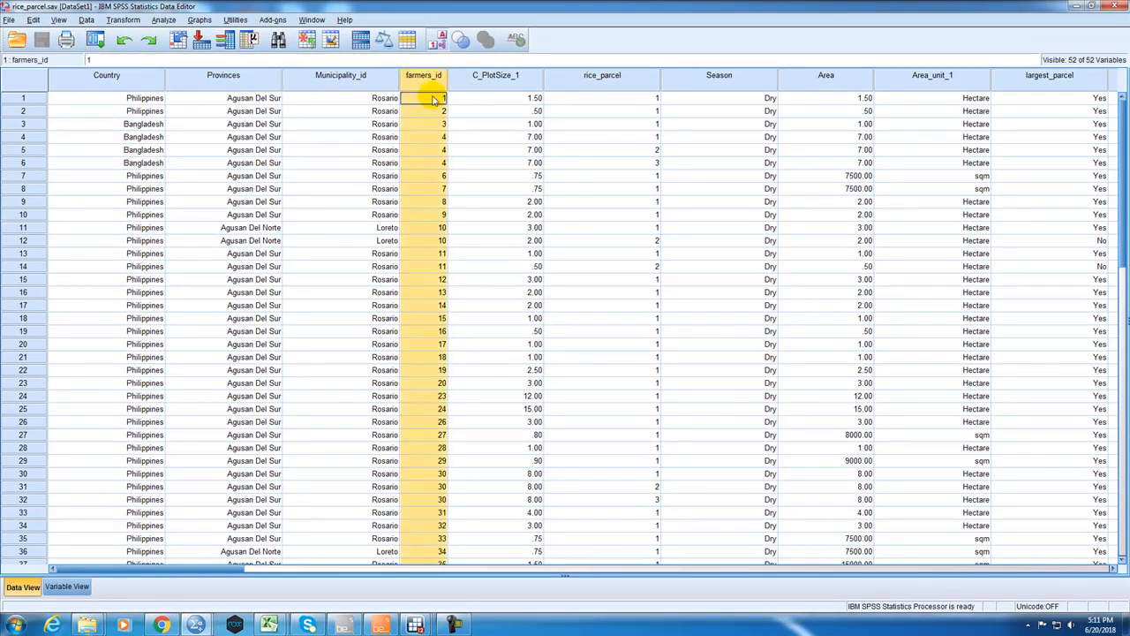
Examine the soil_type column and highlight the columns from soil_type1 to soil_type99 in the rice_parcel data.
left_click_drag(202, 566, 428, 572)
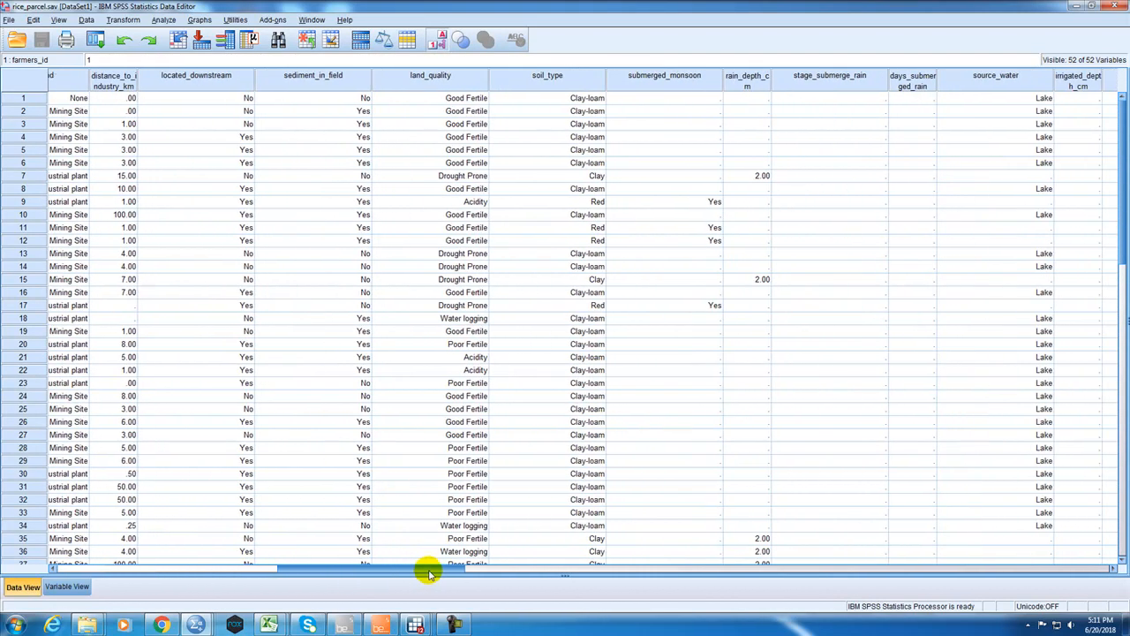
left_click(585, 84)
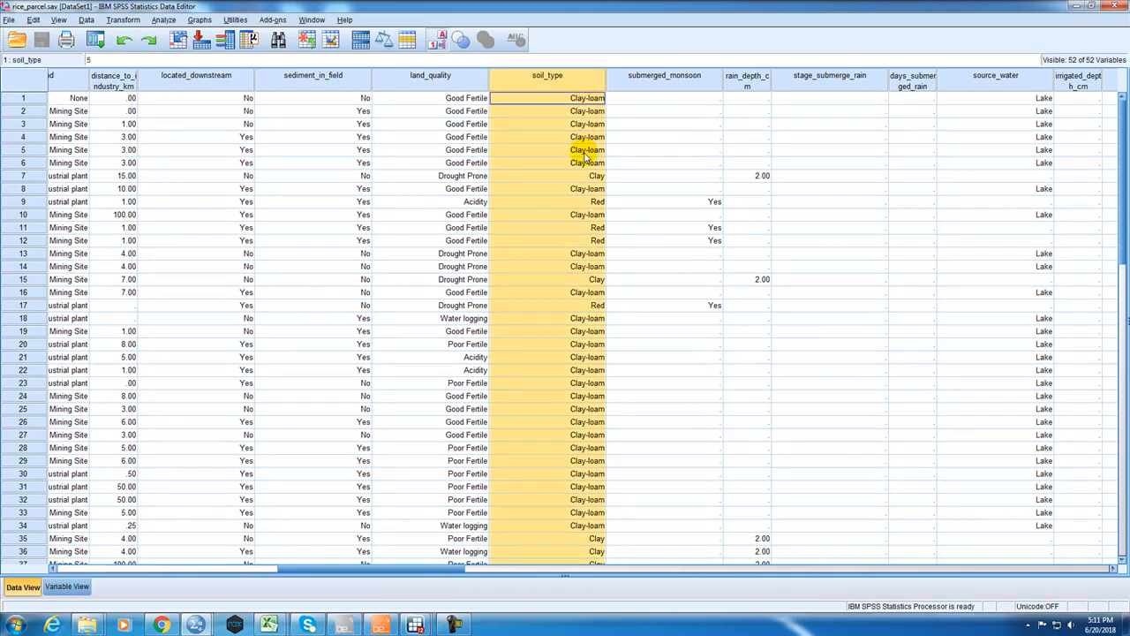
left_click_drag(449, 571, 1052, 590)
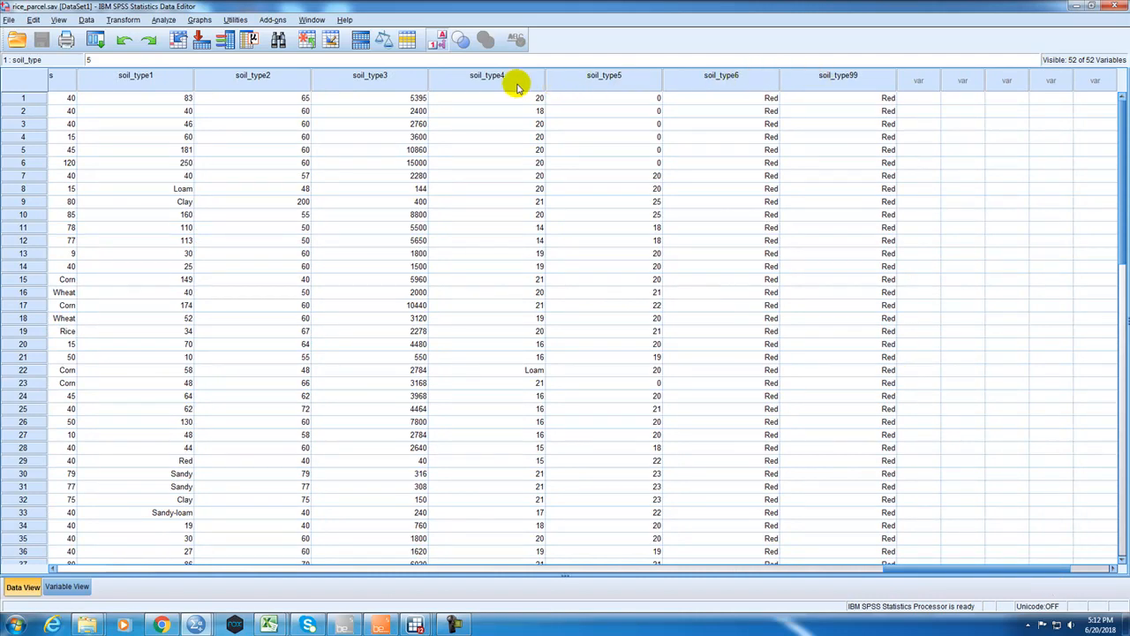
left_click(347, 79)
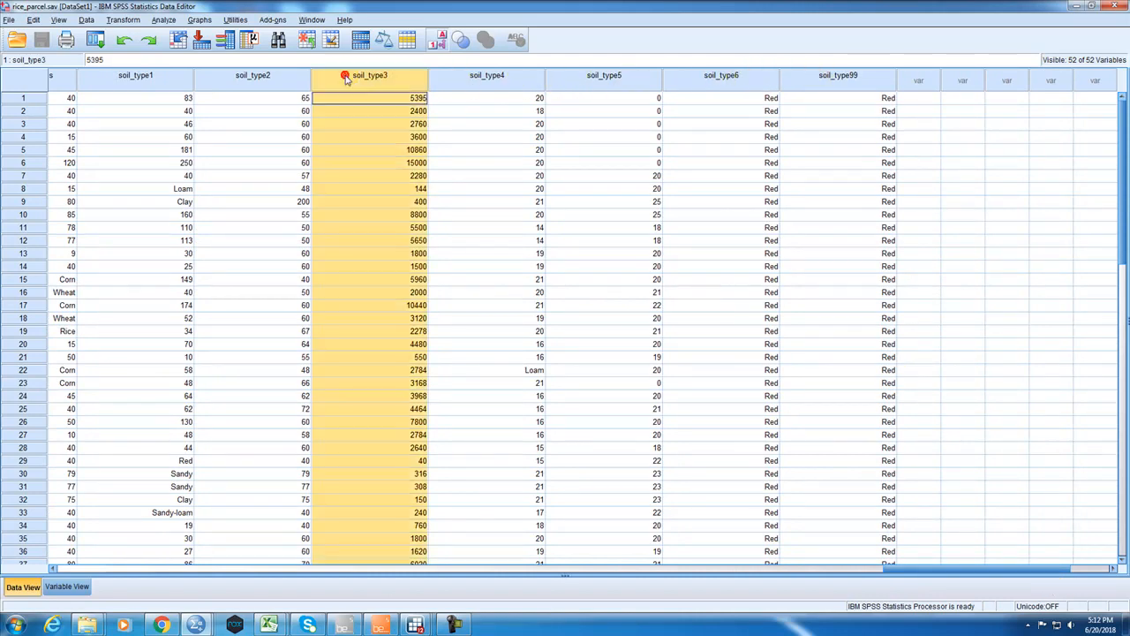
left_click_drag(173, 80, 845, 86)
Switch to the Rice_mineral syntax file and review where soil_type1 to soil_type99 are declared in the rice_parcel import.
left_click_drag(892, 566, 807, 543)
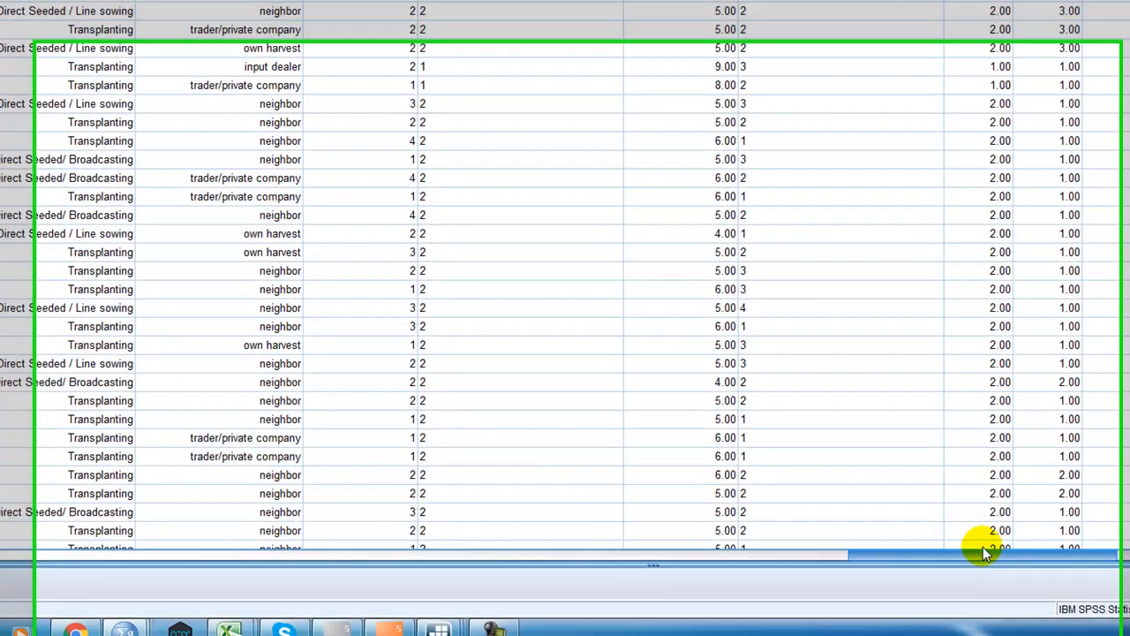
left_click_drag(983, 546, 1021, 540)
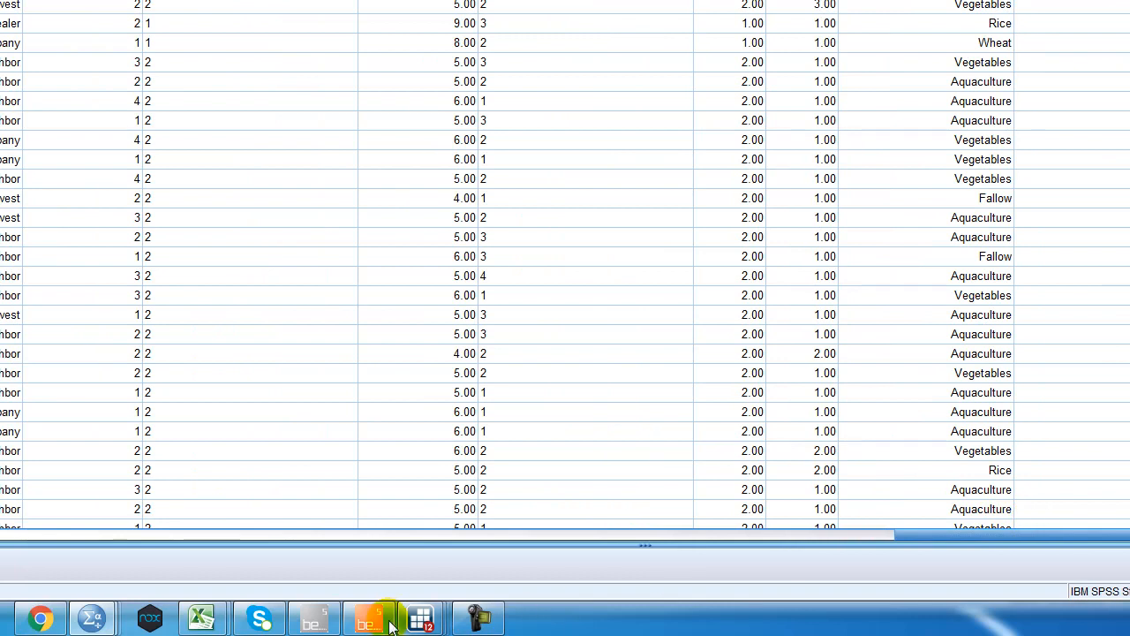
mouse_move(92, 618)
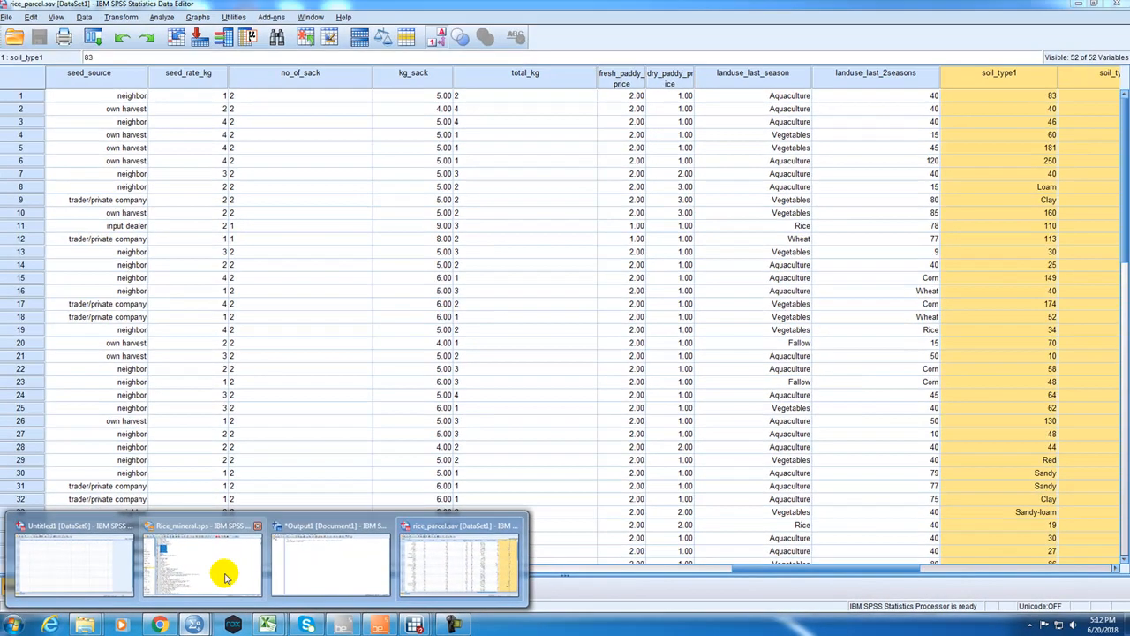
left_click(225, 576)
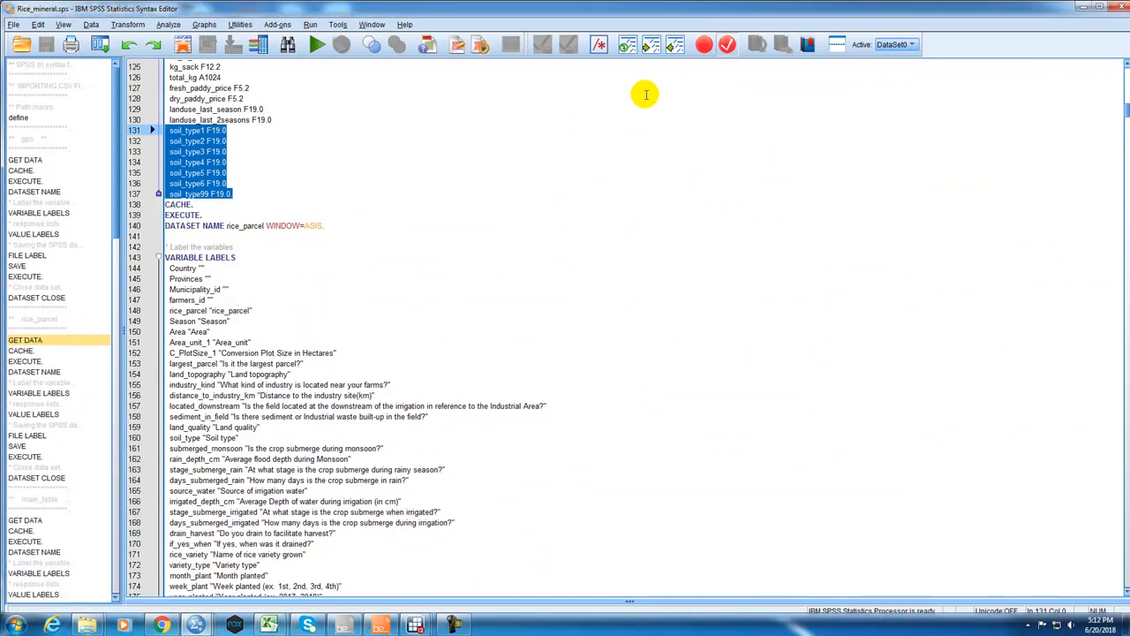
left_click(656, 220)
scroll(348, 300, "up", 4)
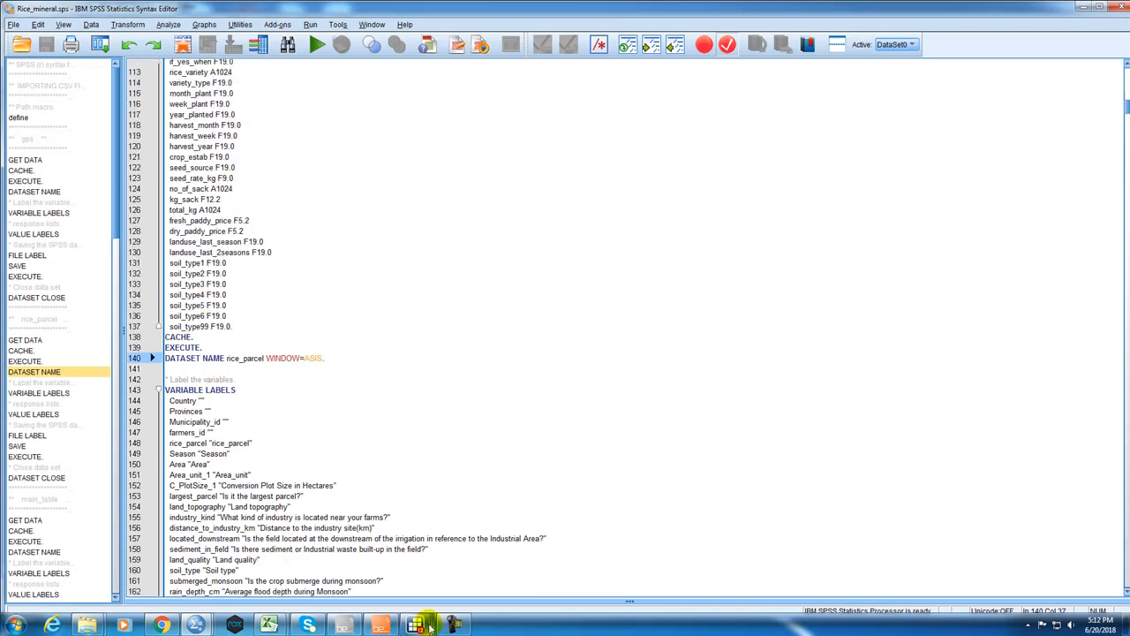
Switch to the rice_parcel dataset in the Stata Data Editor, select the soil_type column and review its rows.
mouse_move(424, 624)
left_click(490, 561)
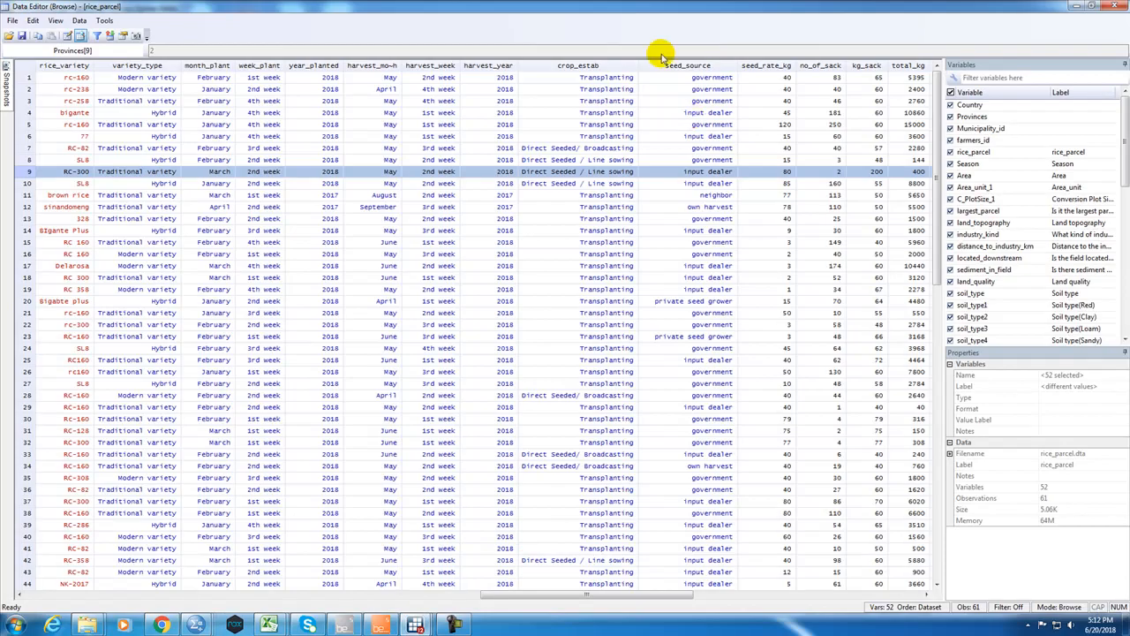
left_click_drag(504, 588, 582, 589)
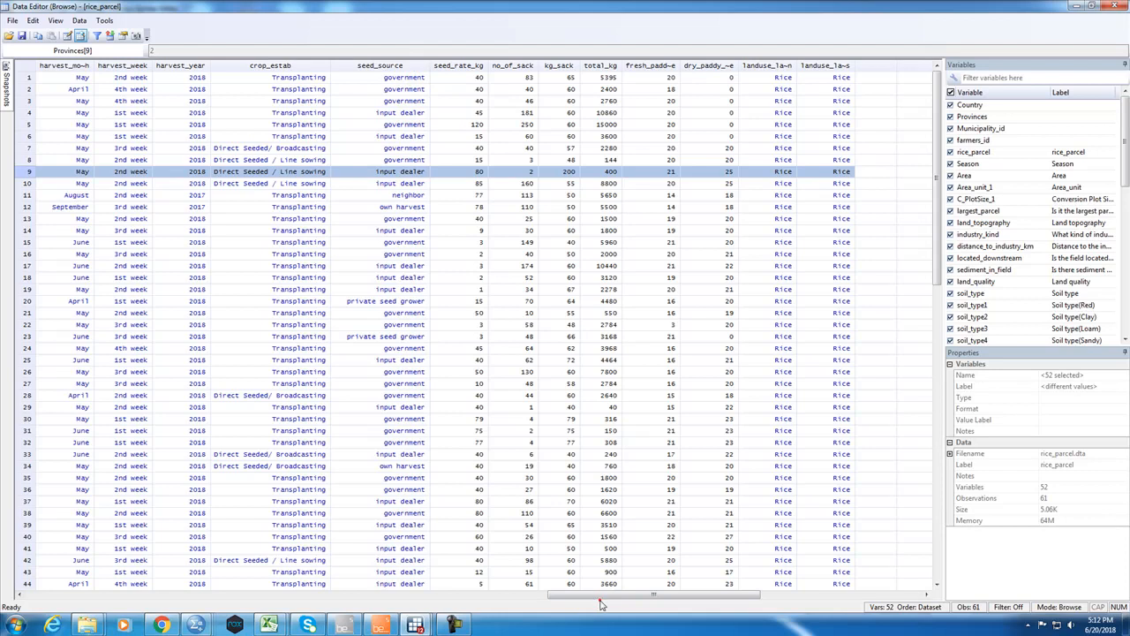
left_click_drag(582, 598, 221, 535)
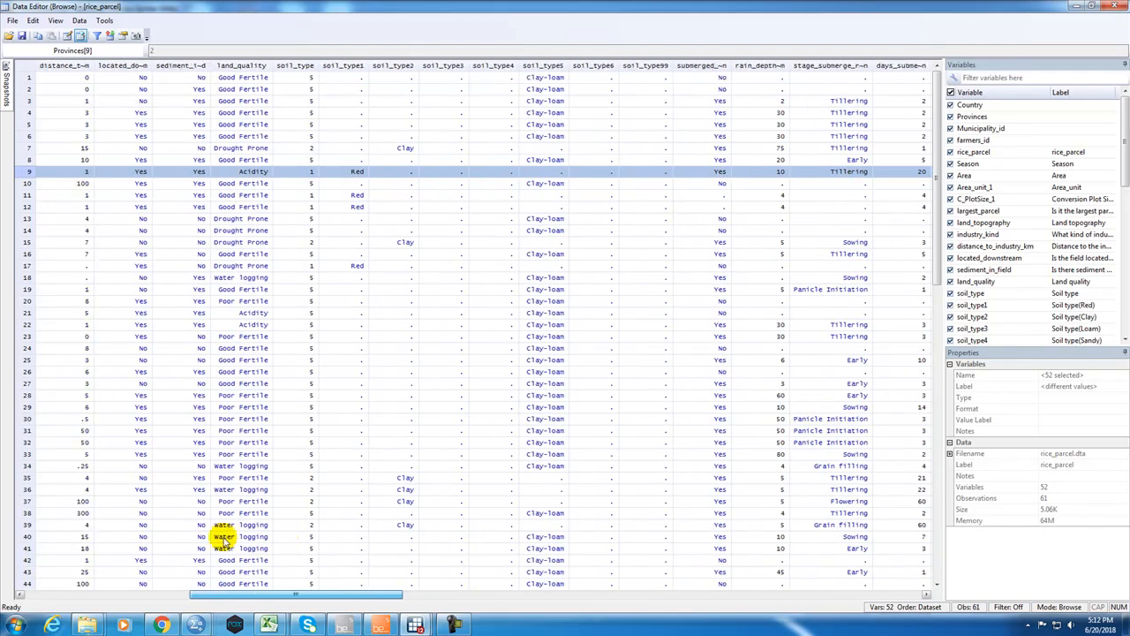
left_click(317, 66)
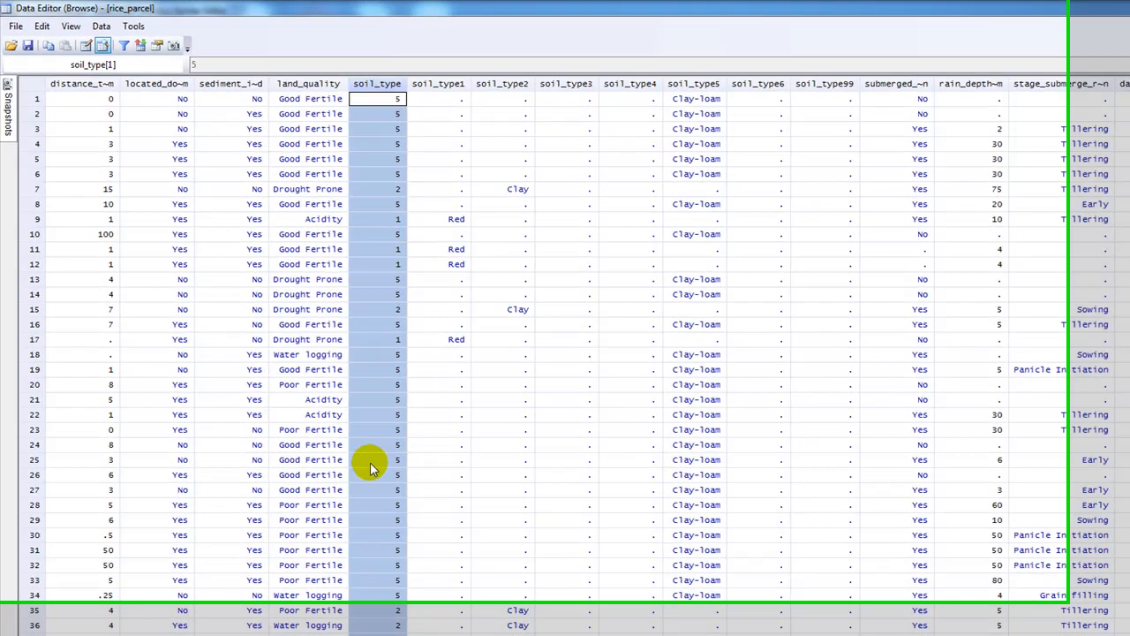
scroll(309, 406, "down", 10)
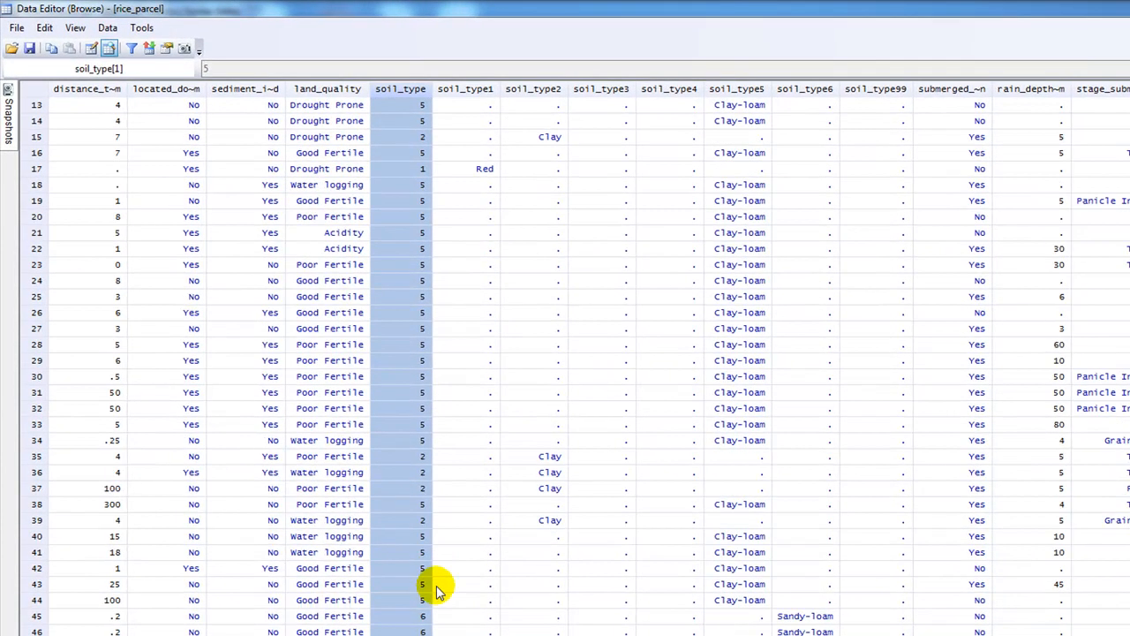
scroll(435, 610, "up", 10)
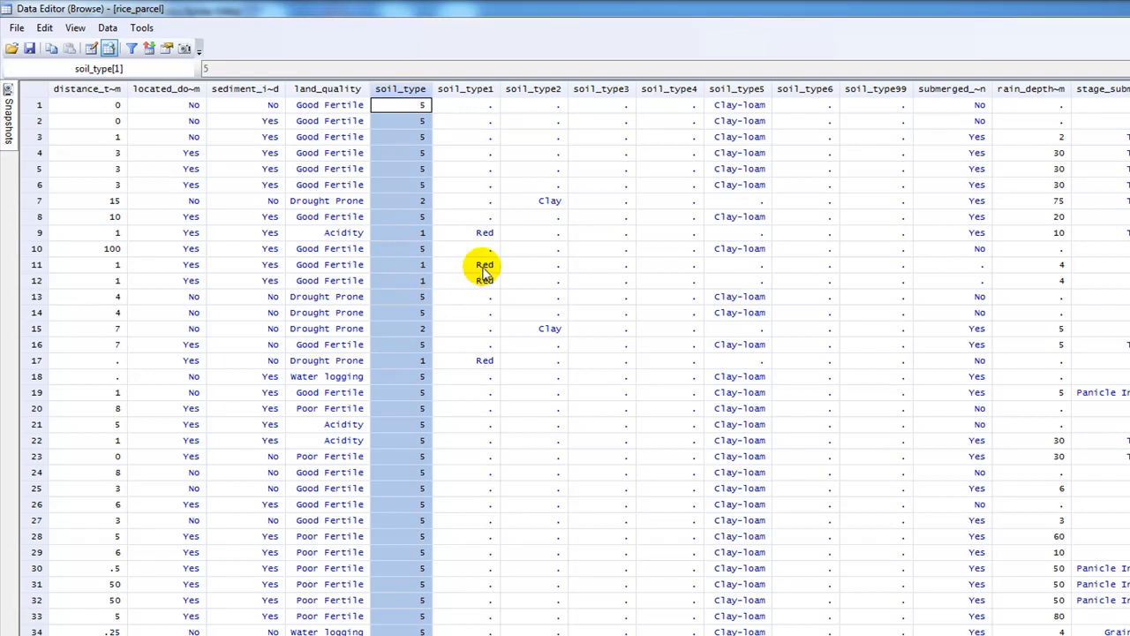
Compare the soil type cells of row 11, highlight the columns from soil_type to soil_type99 and minimize the Stata Data Editor.
left_click(713, 265)
left_click(467, 265)
left_click(417, 267)
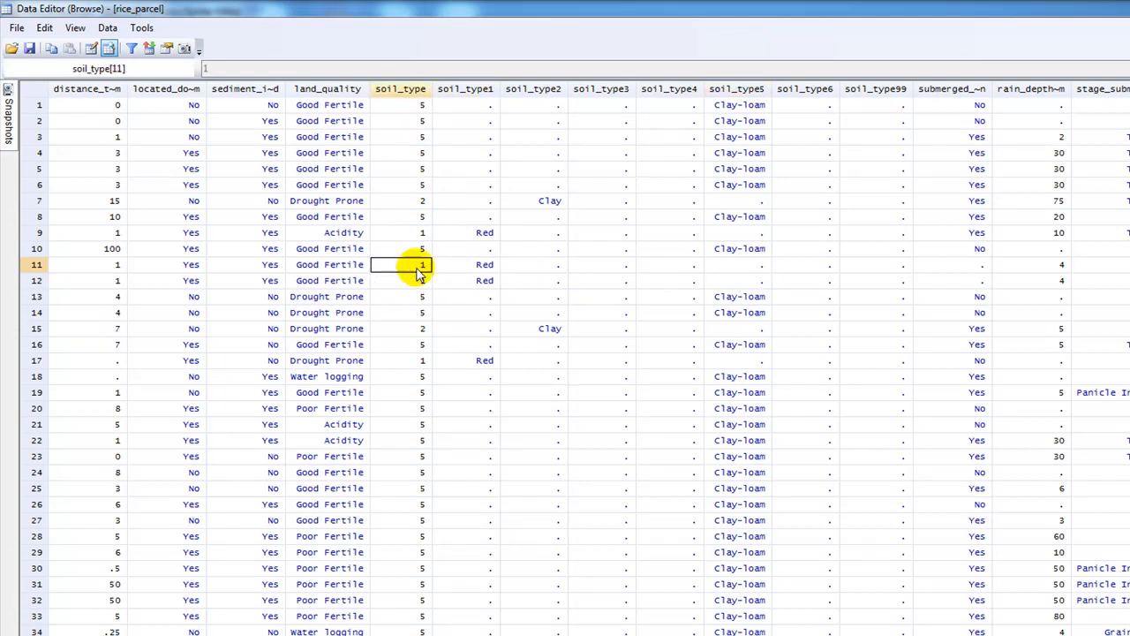
left_click_drag(393, 91, 899, 91)
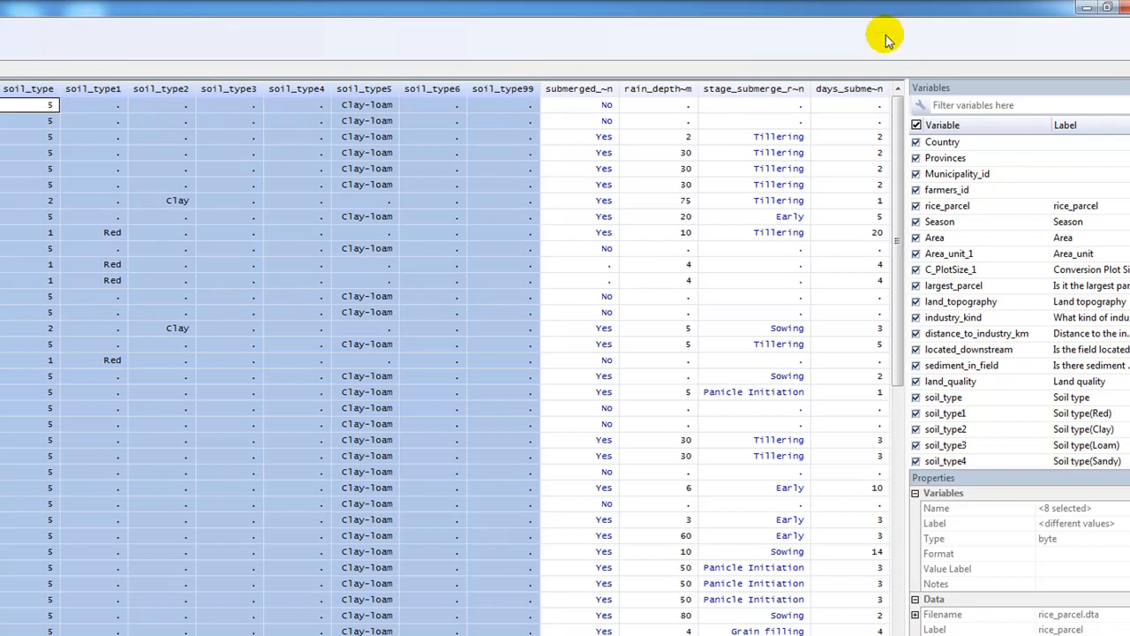
left_click(1084, 11)
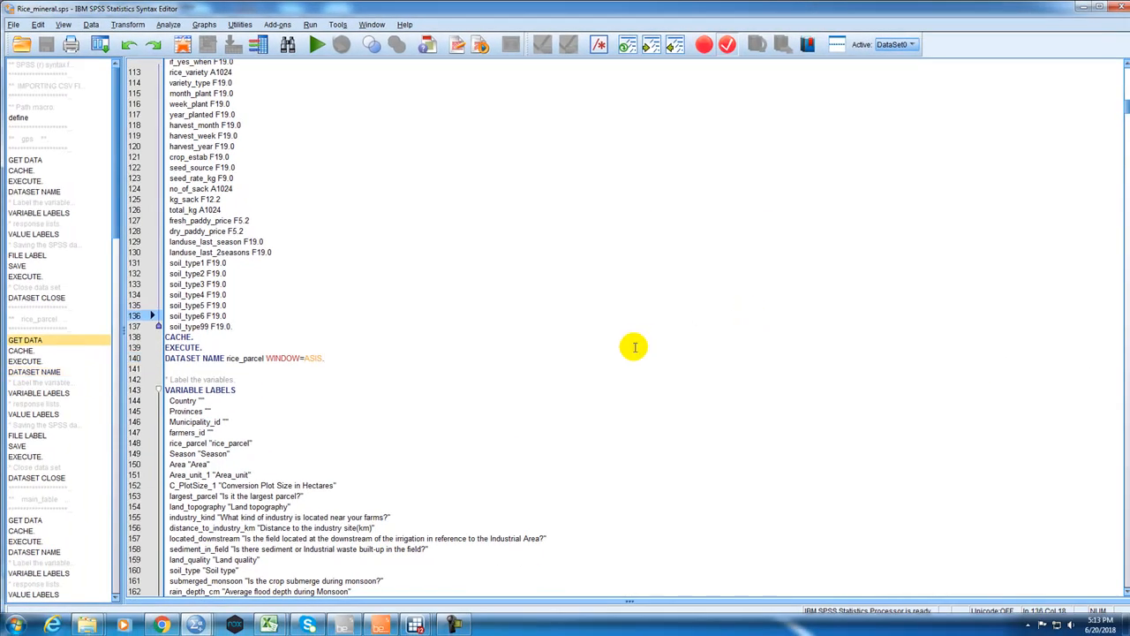
Return to the rice_parcel dataset in the SPSS Data Editor and select the soil_type column.
scroll(637, 345, "up", 6)
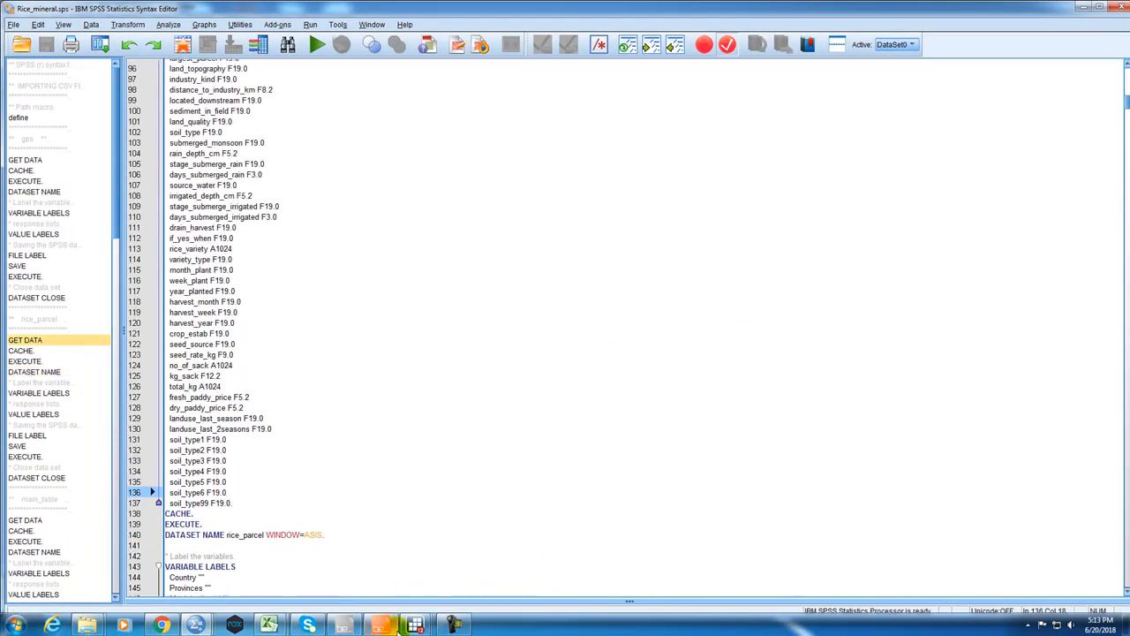
mouse_move(415, 626)
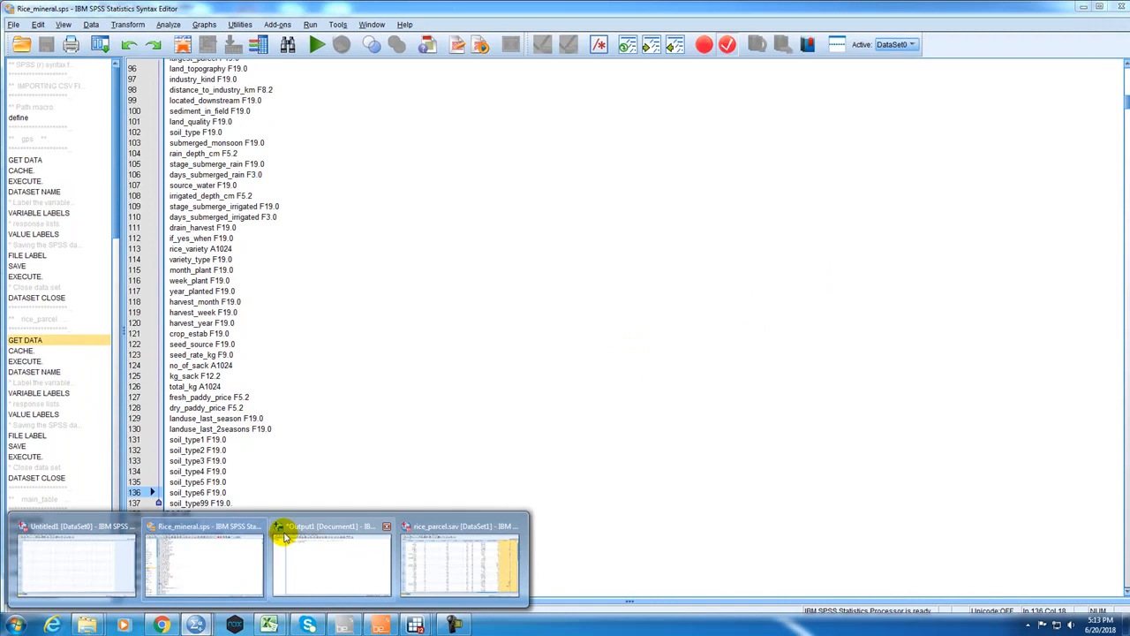
left_click(423, 547)
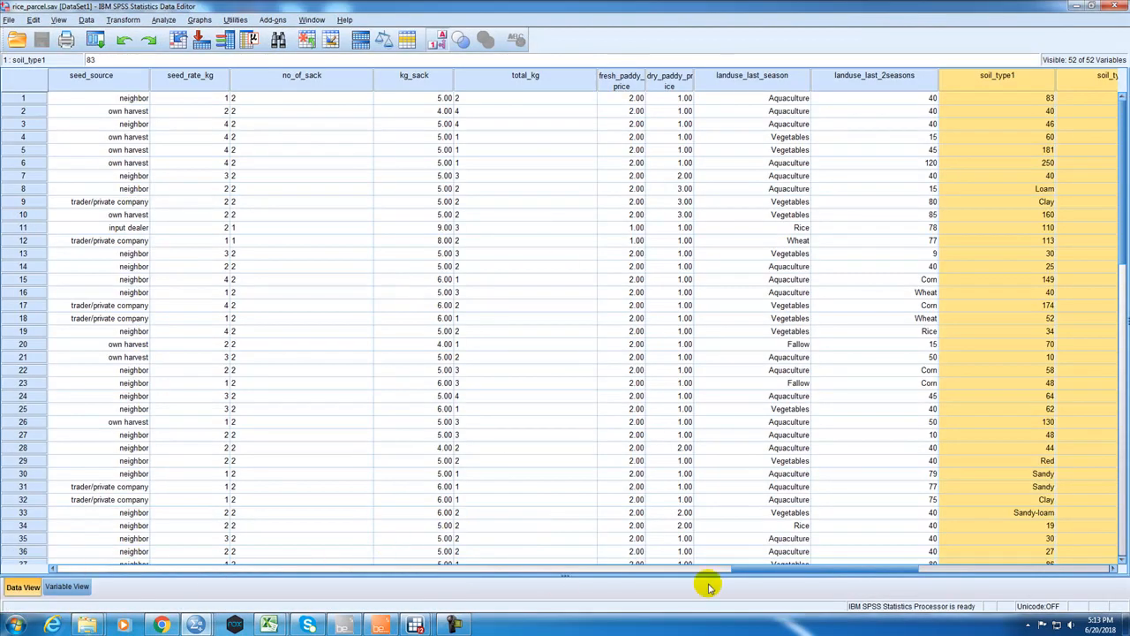
left_click_drag(747, 572, 409, 512)
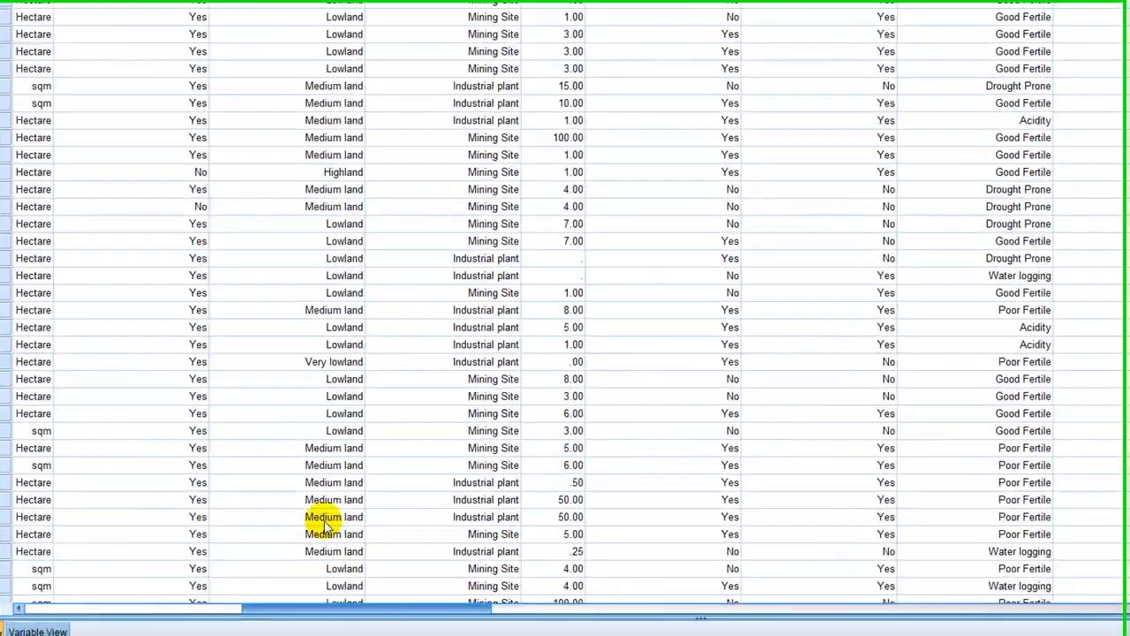
left_click_drag(325, 526, 379, 535)
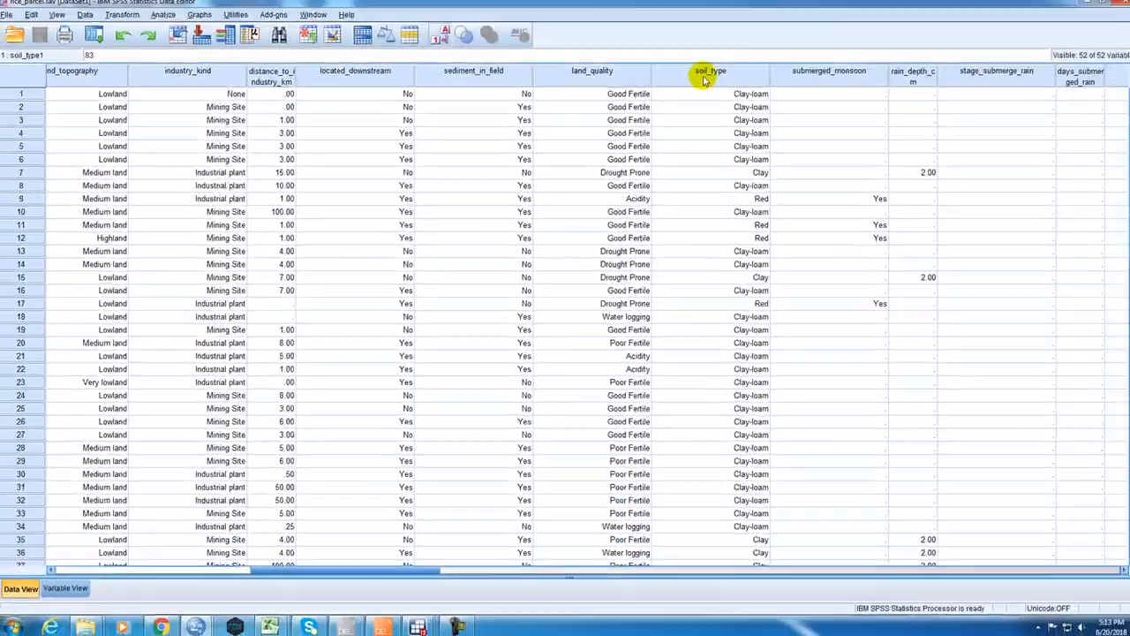
left_click(707, 75)
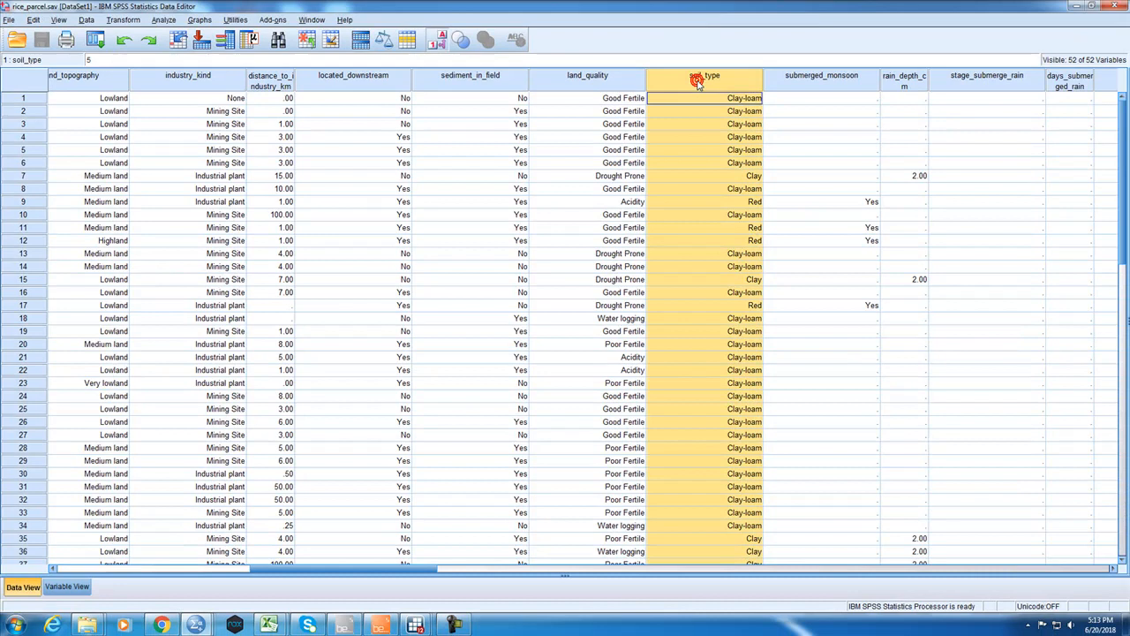
Examine the columns following soil_type, from submerged_monsoon to irrigated_depth_cm, and select the submerged_monsoon cell in row 9.
left_click(819, 78)
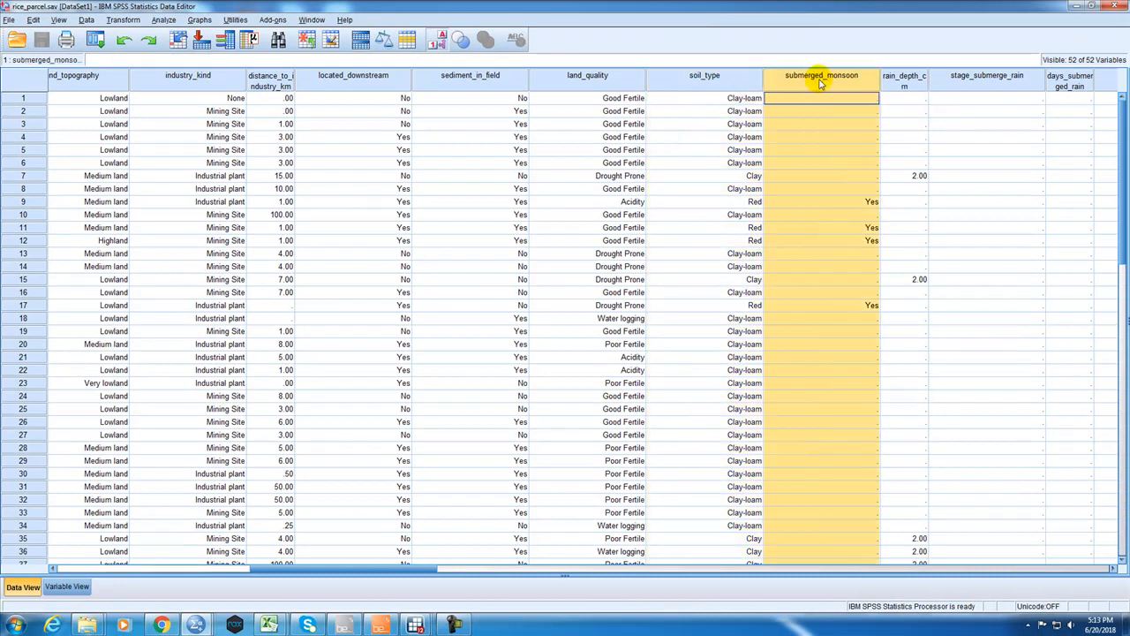
left_click(912, 82)
left_click(963, 82)
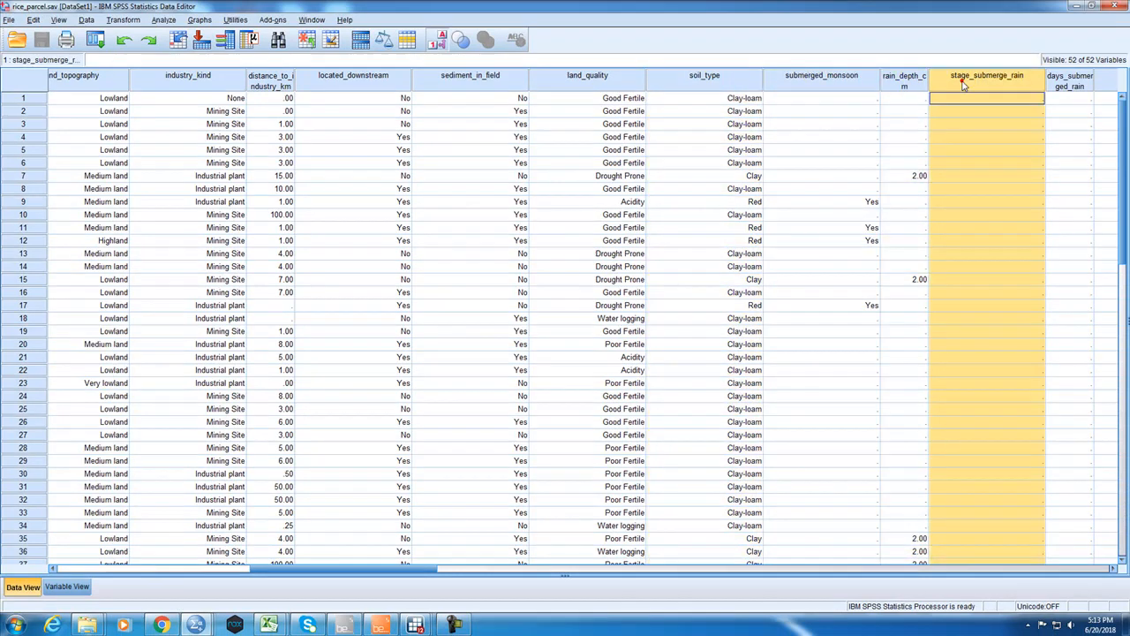
left_click(1064, 81)
left_click(1108, 84)
left_click_drag(414, 569, 470, 570)
left_click(860, 84)
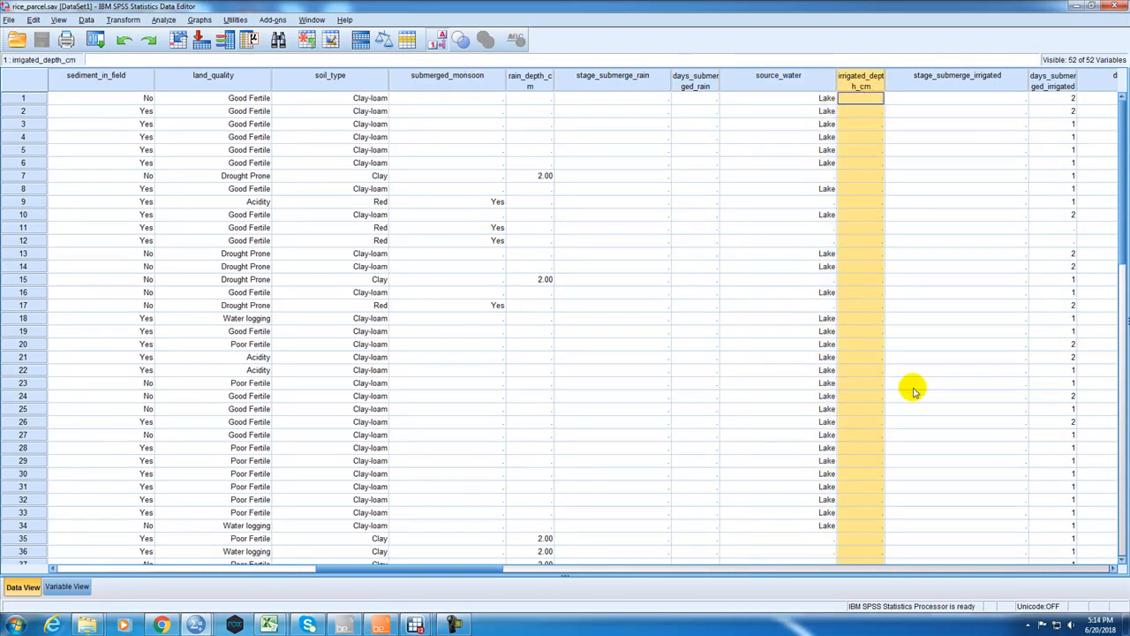
left_click_drag(483, 572, 487, 568)
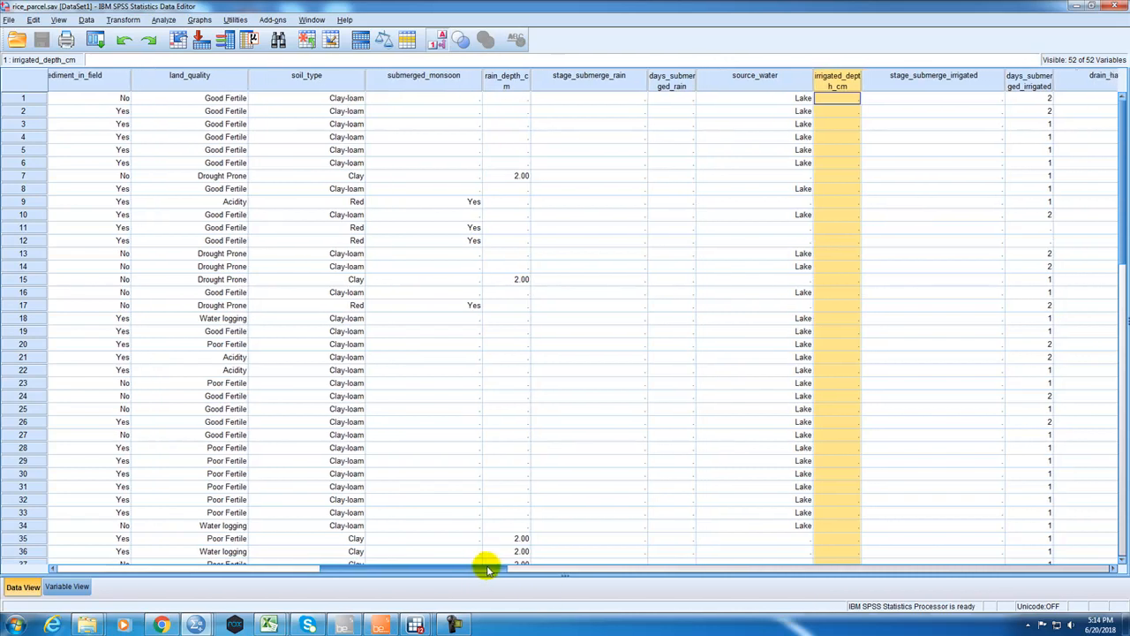
left_click(460, 202)
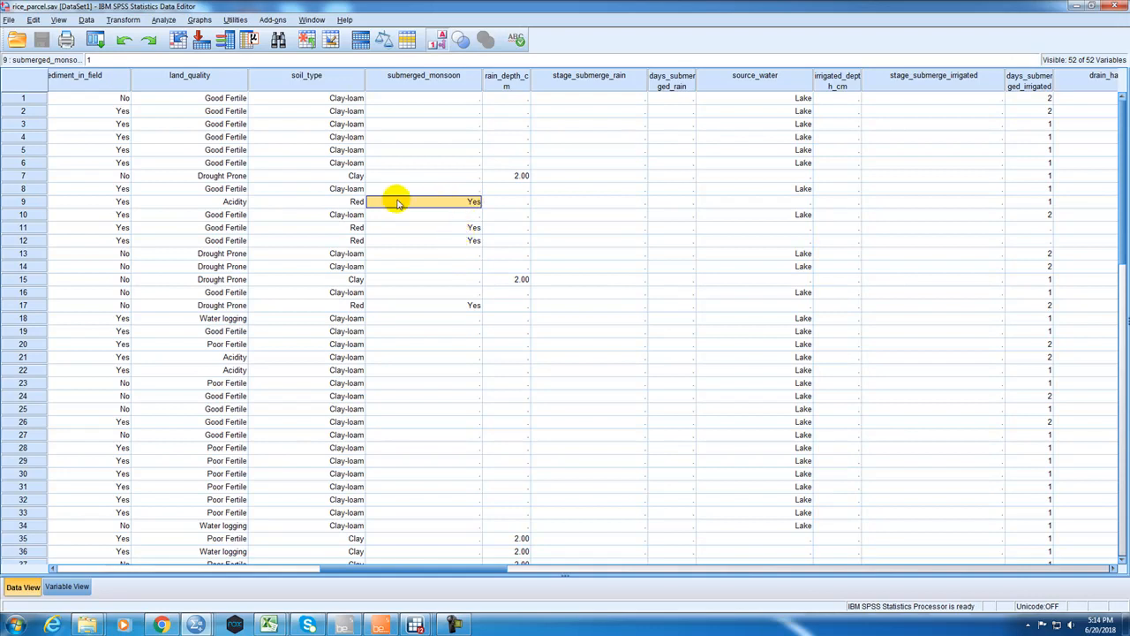
Highlight the soil_type1 to soil_type99 columns at the end of the dataset and switch back to the Rice_mineral syntax file.
left_click_drag(424, 569, 953, 558)
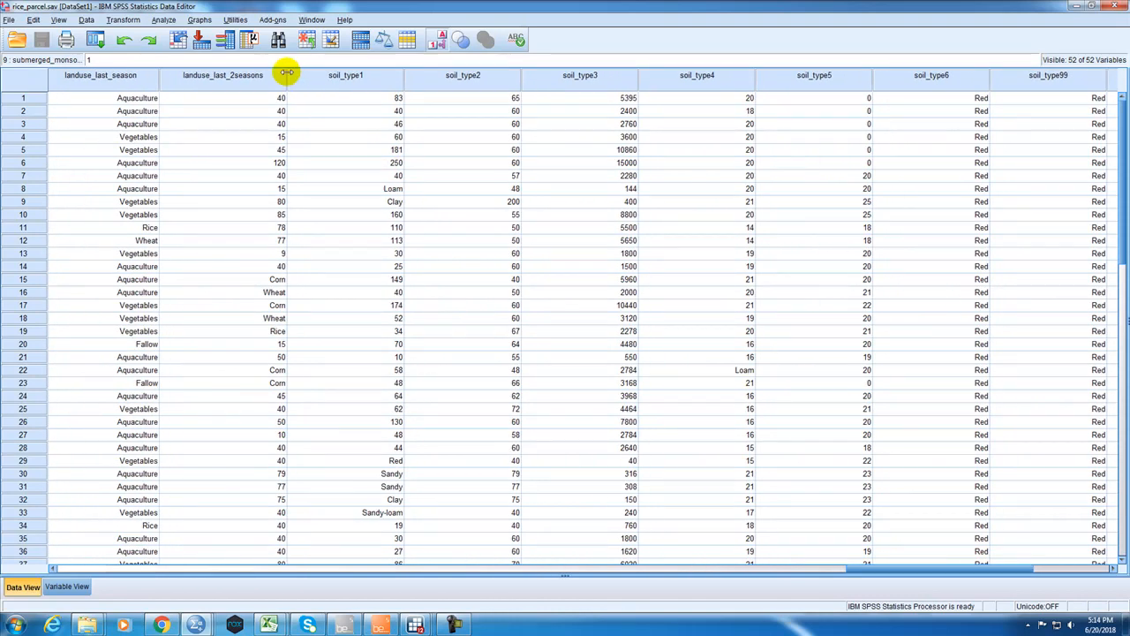
left_click_drag(349, 85, 1046, 75)
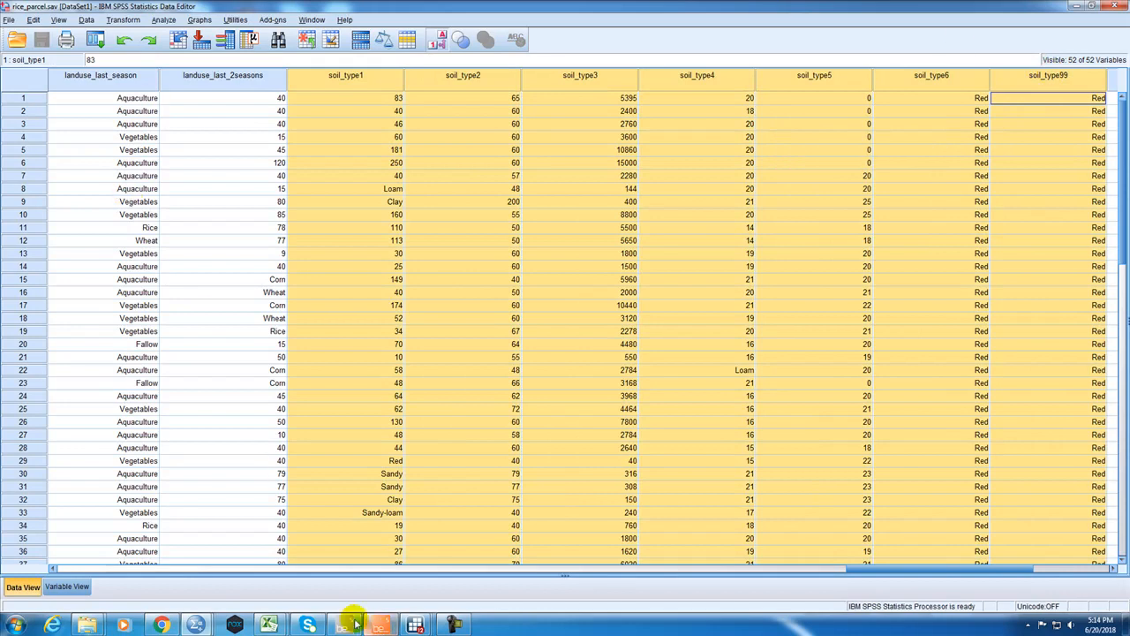
mouse_move(210, 625)
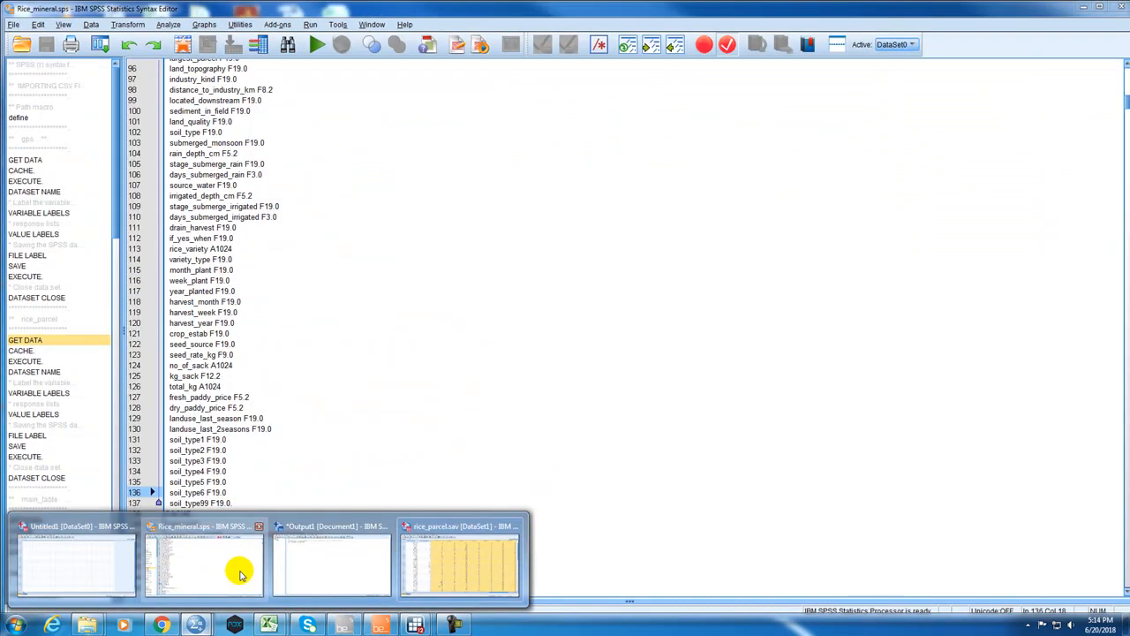
left_click(240, 572)
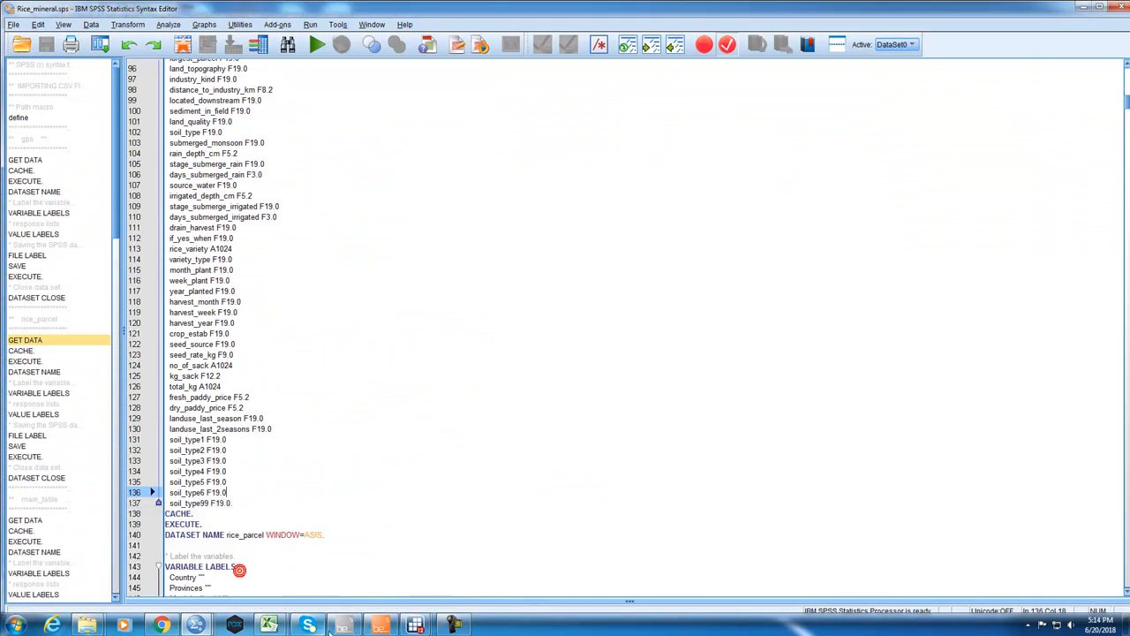
Switch to the Gmail message about mixed-up values, highlight the Option 1 instruction on moving columns and review both options.
mouse_move(203, 629)
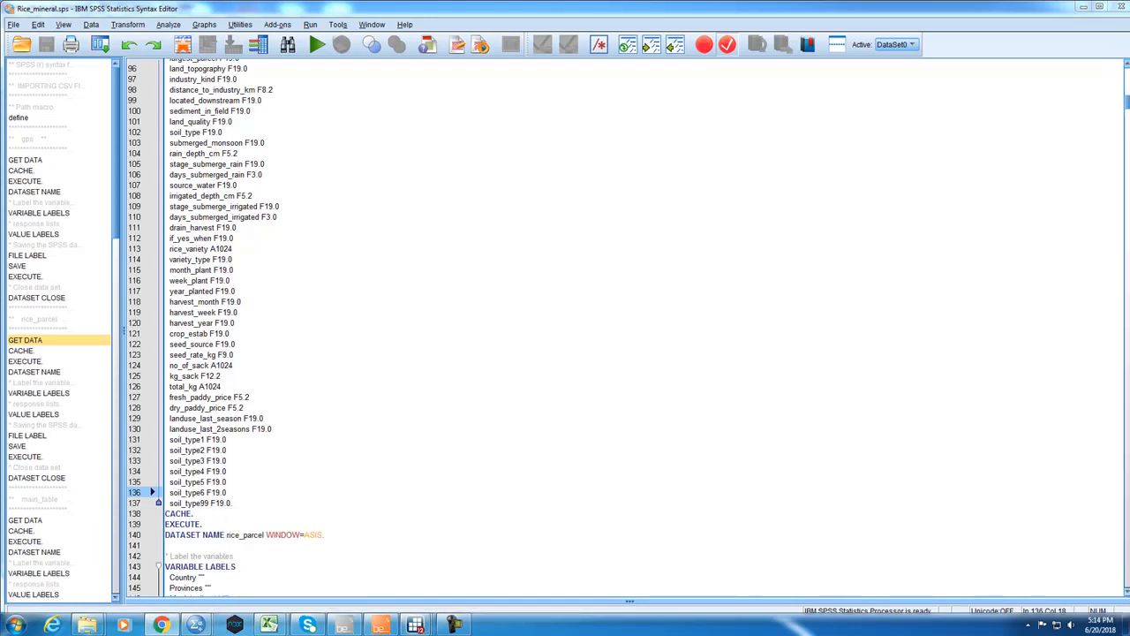
left_click_drag(1129, 40, 485, 2)
scroll(256, 454, "up", 12)
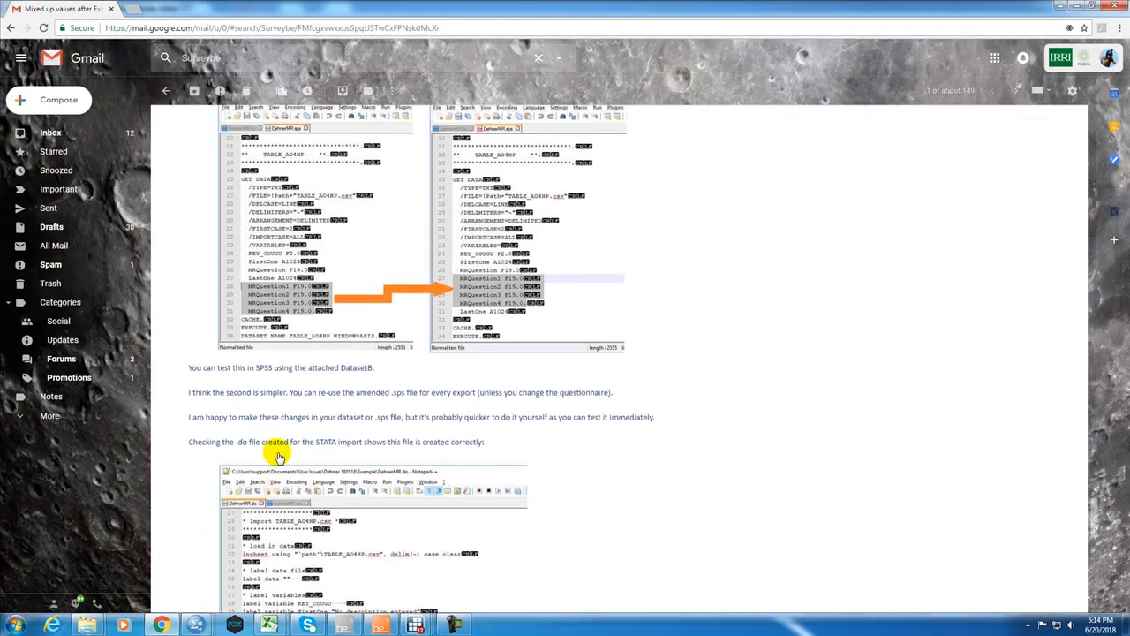
scroll(291, 424, "down", 3)
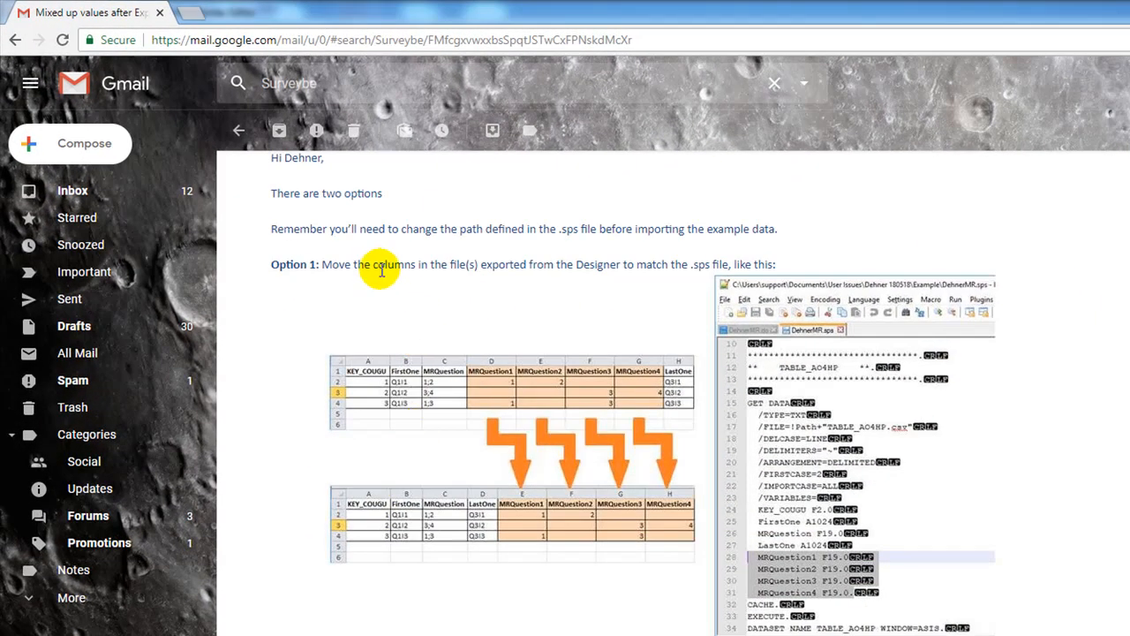
left_click_drag(385, 265, 585, 282)
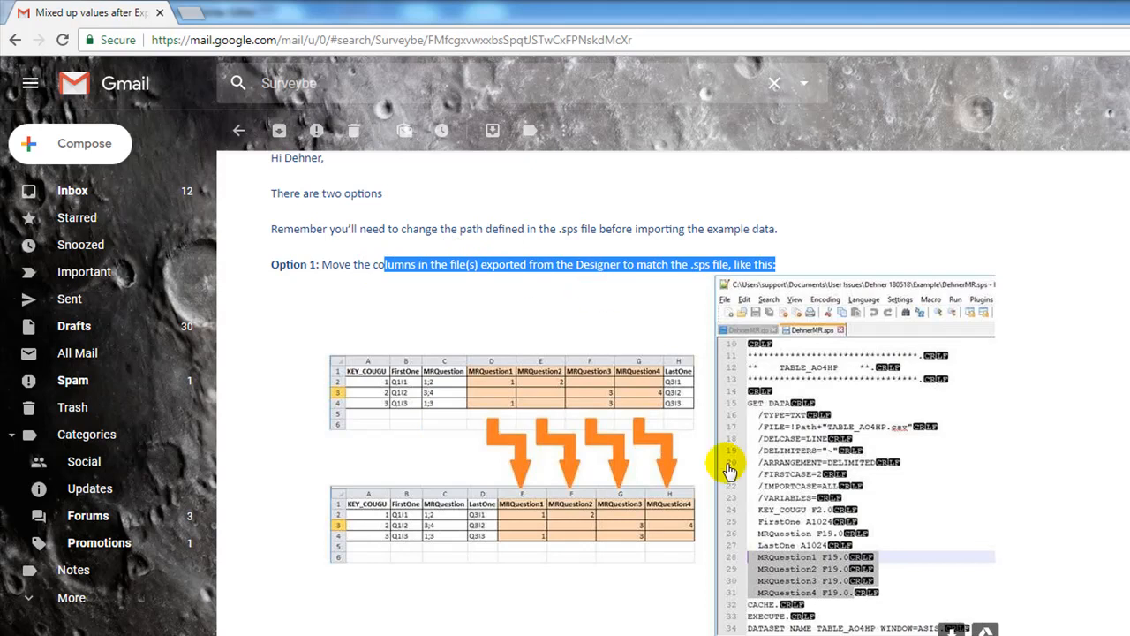
scroll(803, 543, "down", 3)
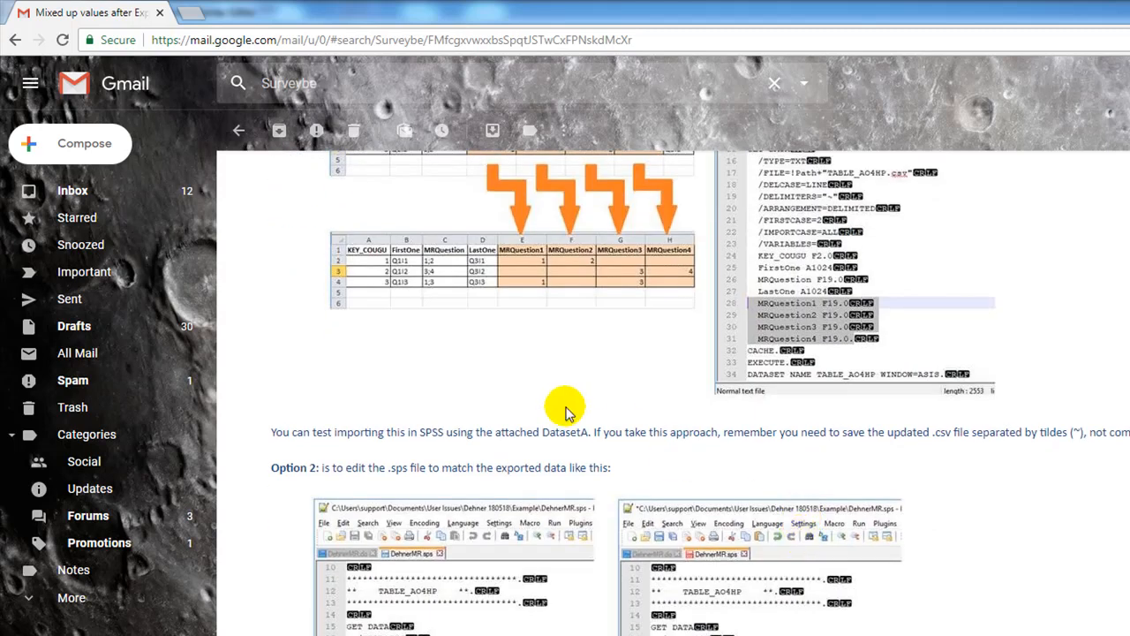
scroll(567, 403, "up", 2)
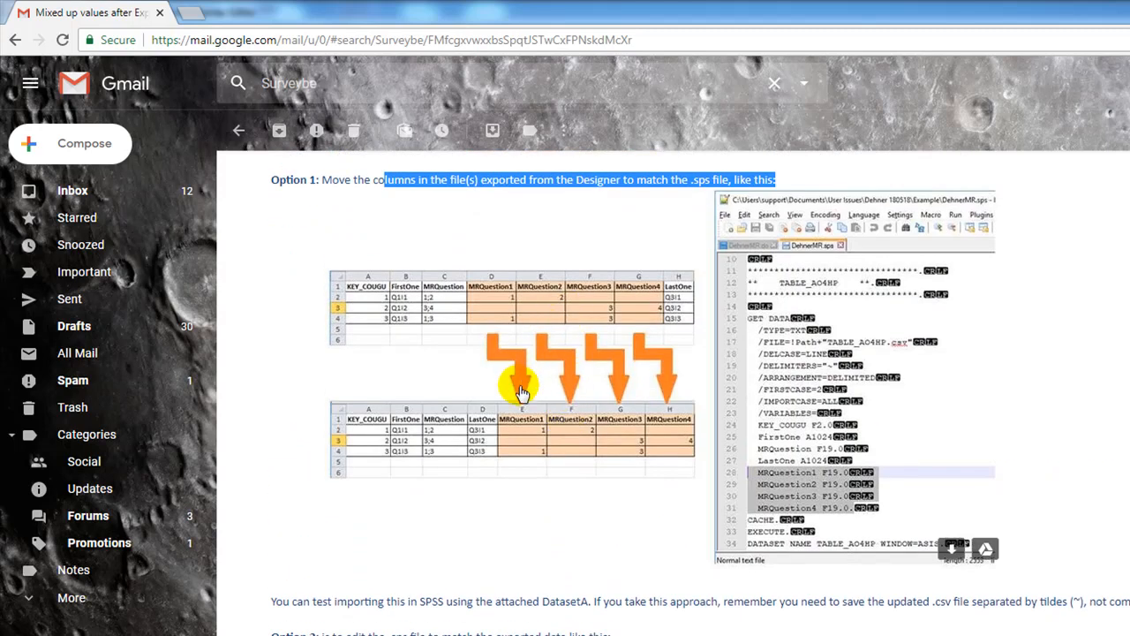
Review the Option 1 illustration and highlight the Option 2 instruction about editing the .sps file to match the exported data.
scroll(521, 391, "up", 1)
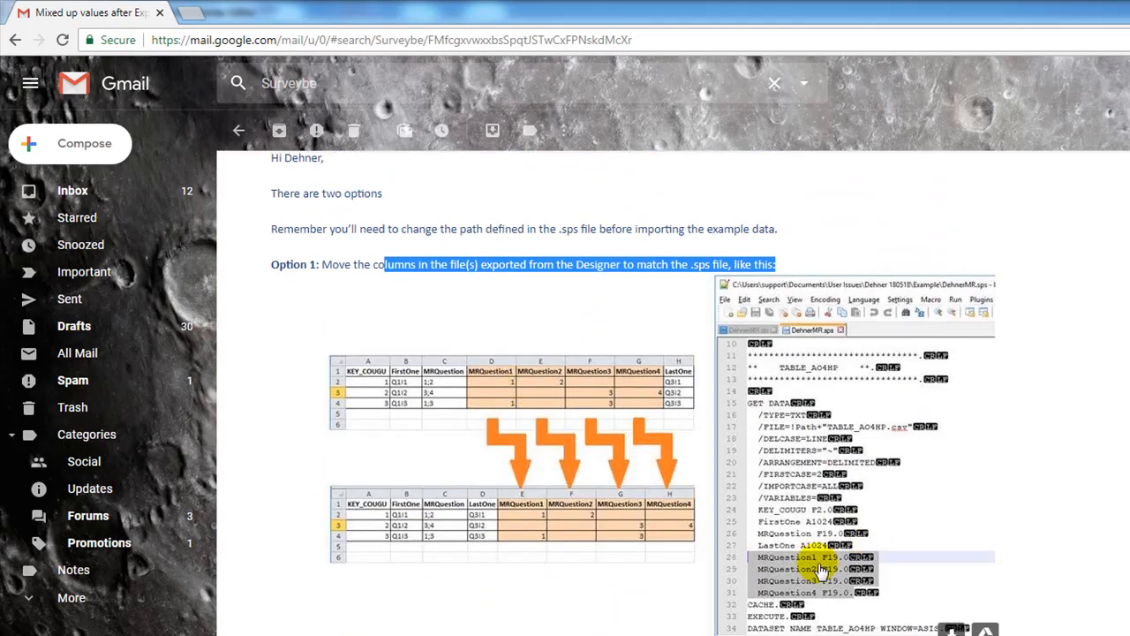
scroll(819, 569, "down", 1)
scroll(820, 569, "down", 1)
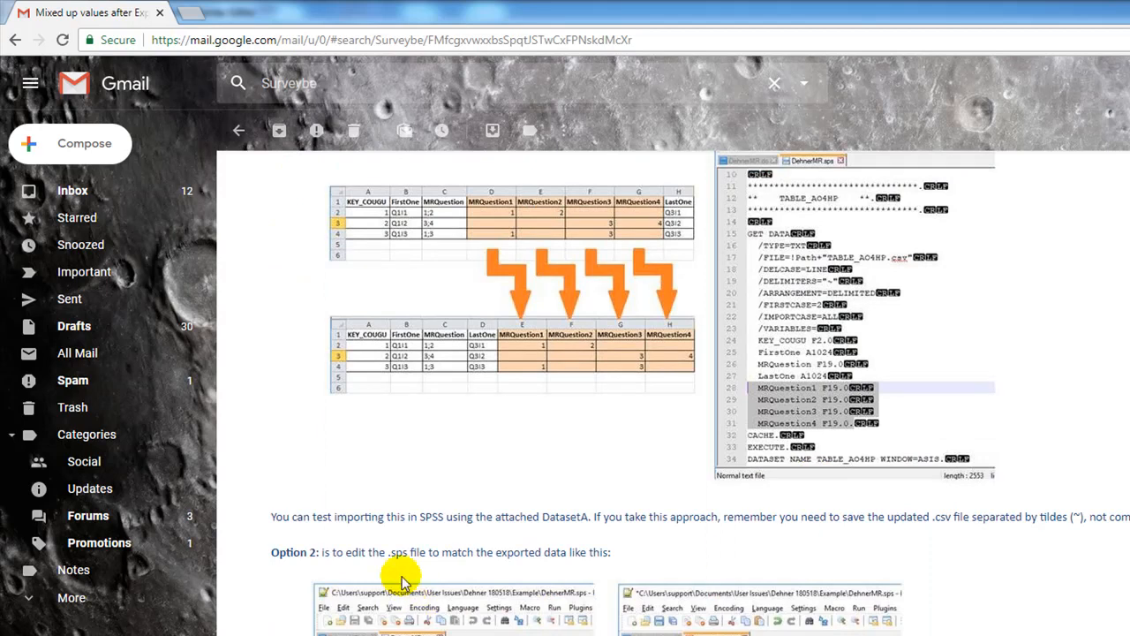
left_click_drag(323, 552, 590, 554)
scroll(589, 553, "down", 4)
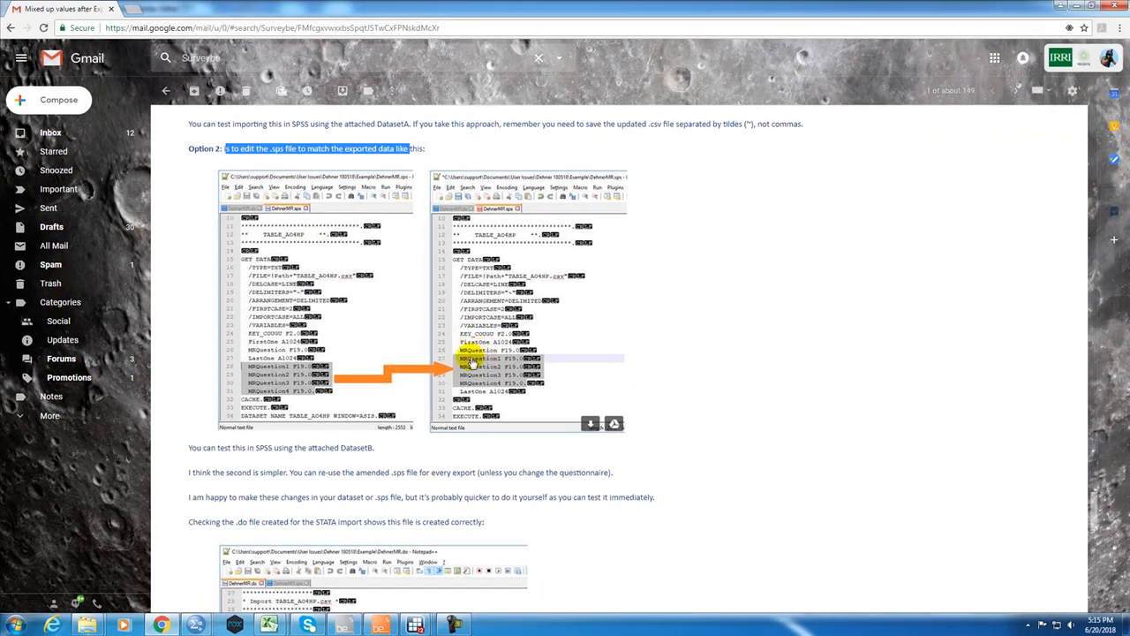
Switch back to the Rice_mineral syntax file in SPSS and highlight the path macro definition on line 8.
left_click(813, 256)
left_click(1078, 7)
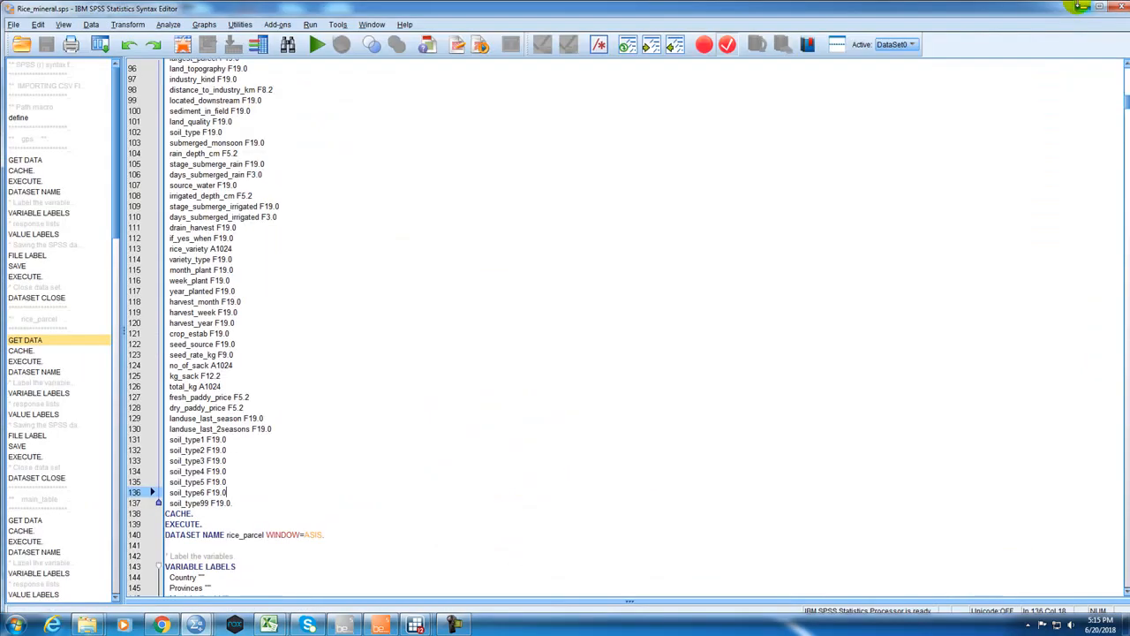
left_click(303, 270)
scroll(341, 399, "up", 14)
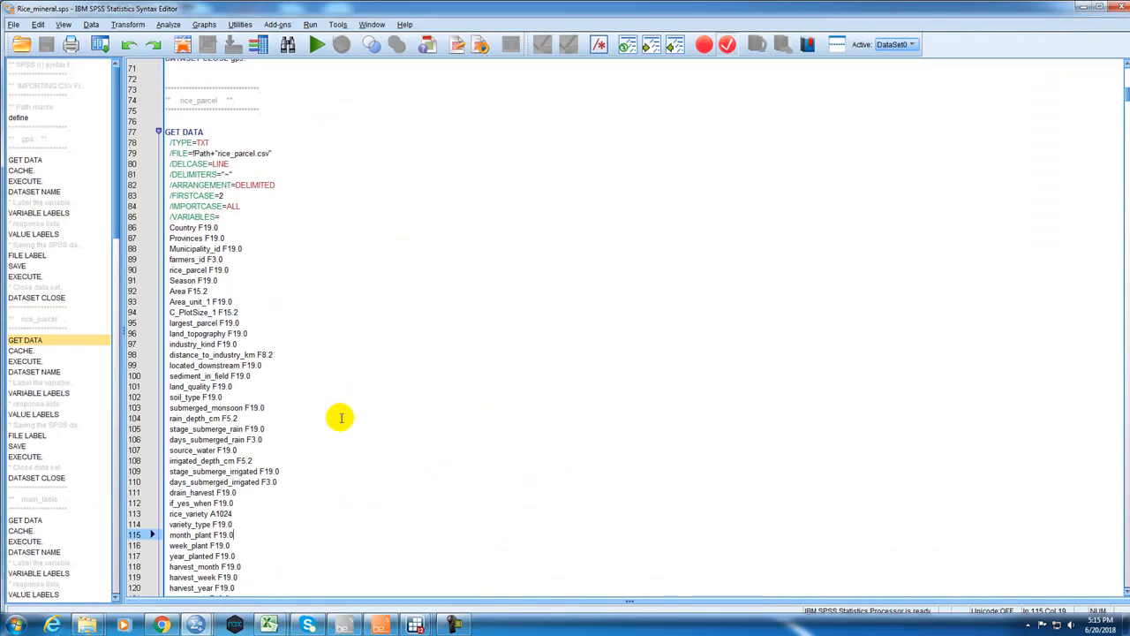
scroll(341, 417, "up", 18)
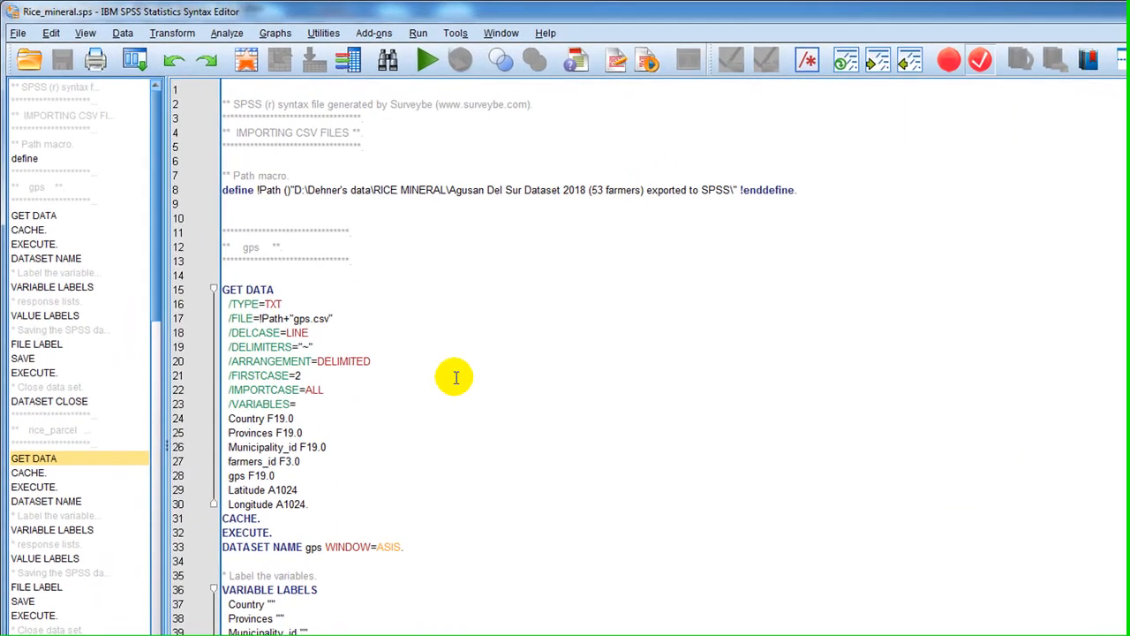
left_click(456, 377)
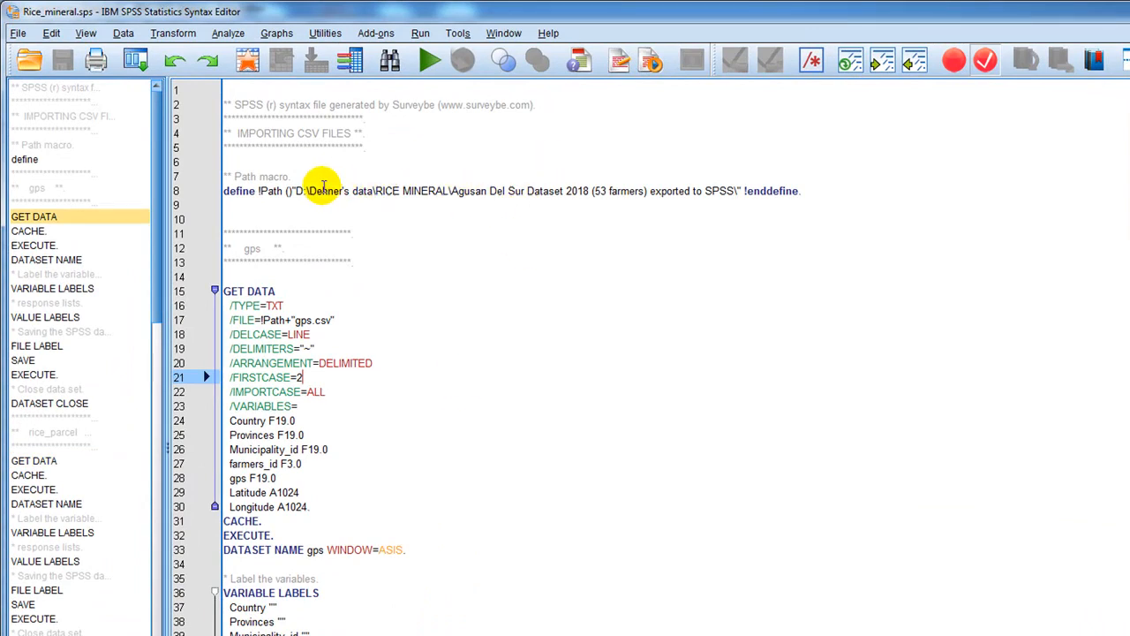
left_click_drag(392, 185, 675, 205)
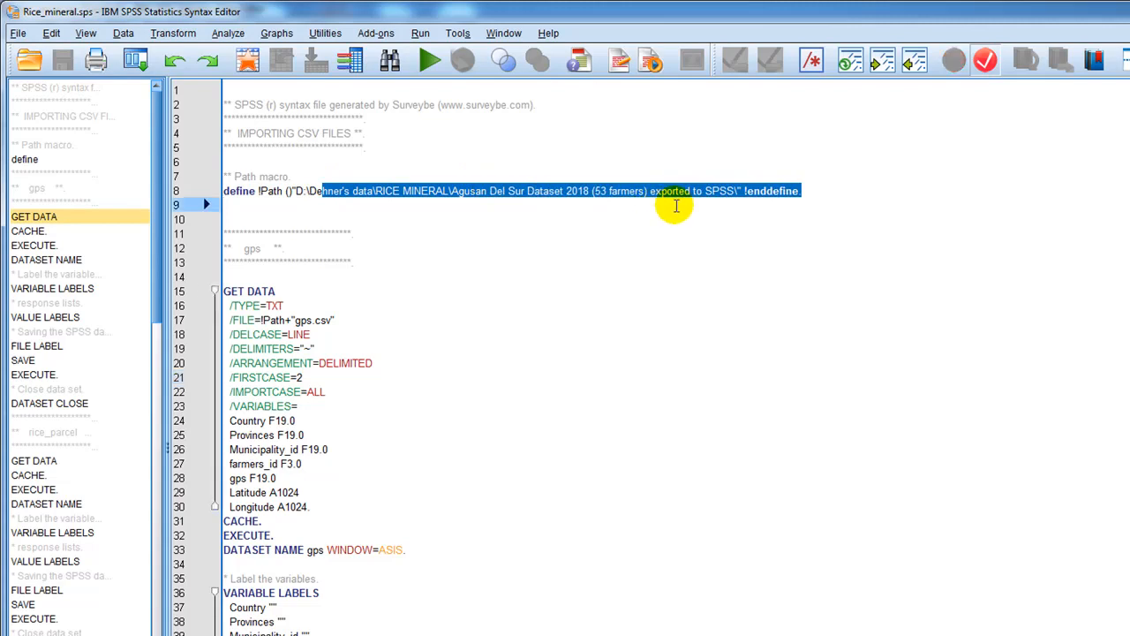
left_click(693, 291)
mouse_move(226, 190)
left_mouse_down()
mouse_move(732, 195)
mouse_move(792, 206)
left_mouse_up()
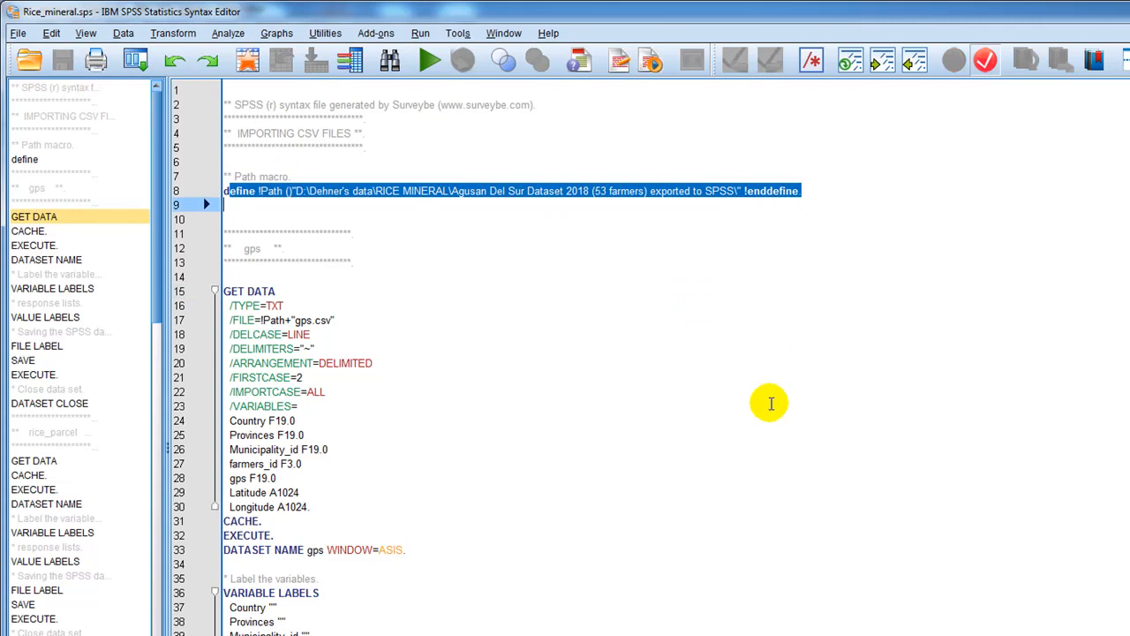
Look through the gps block and the rice_parcel GET DATA variable list as far as soil_type99.
scroll(769, 402, "down", 3)
scroll(741, 461, "down", 7)
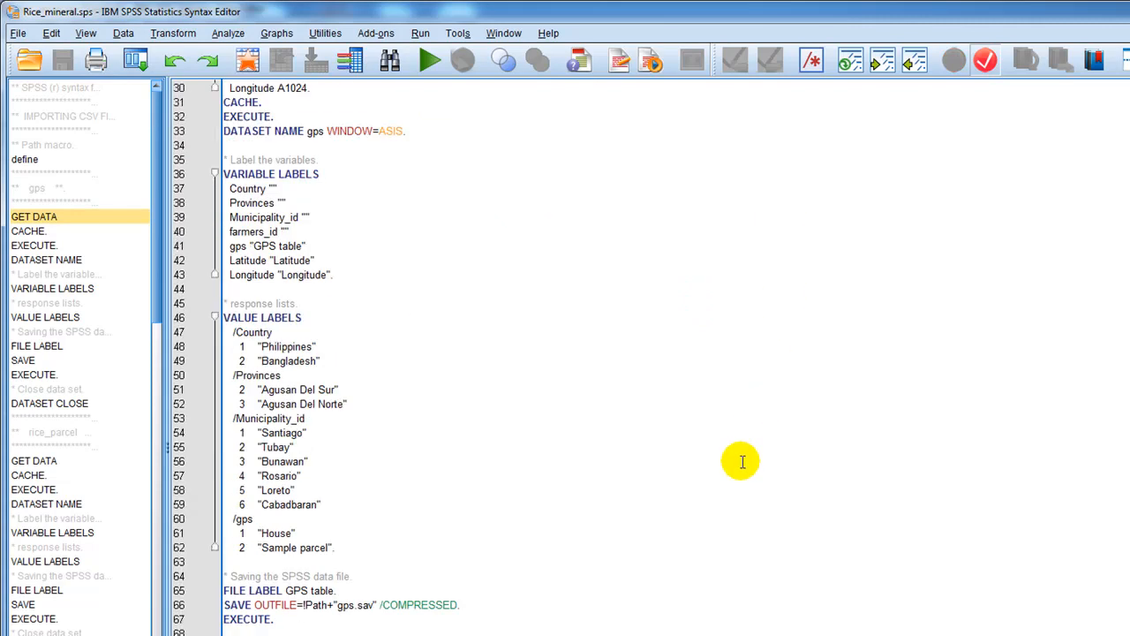
scroll(742, 461, "down", 14)
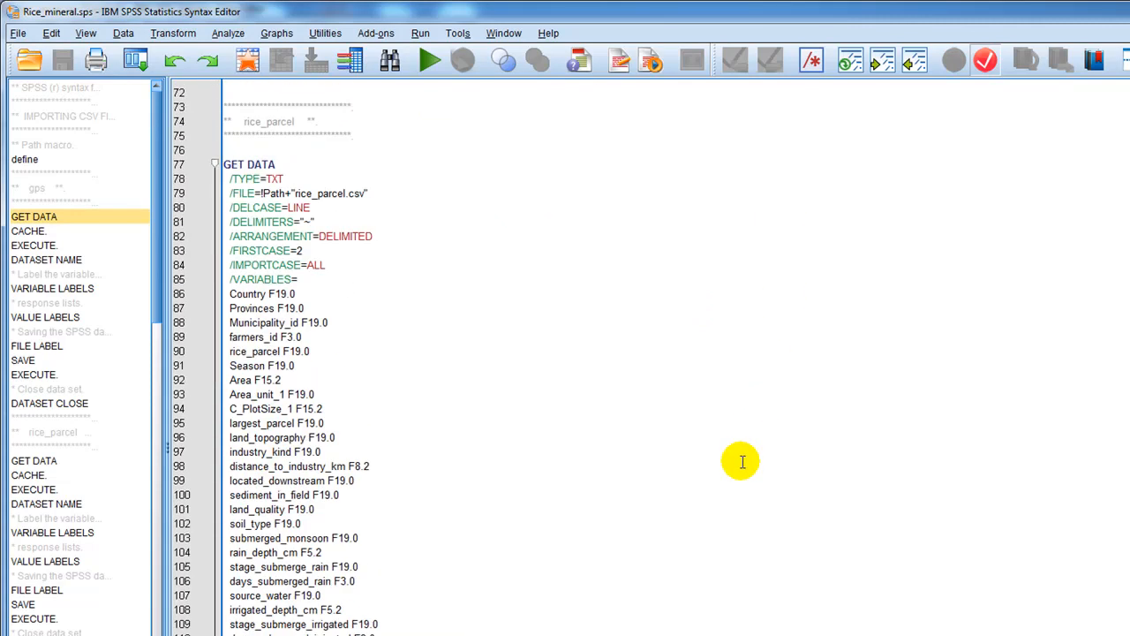
scroll(740, 461, "down", 8)
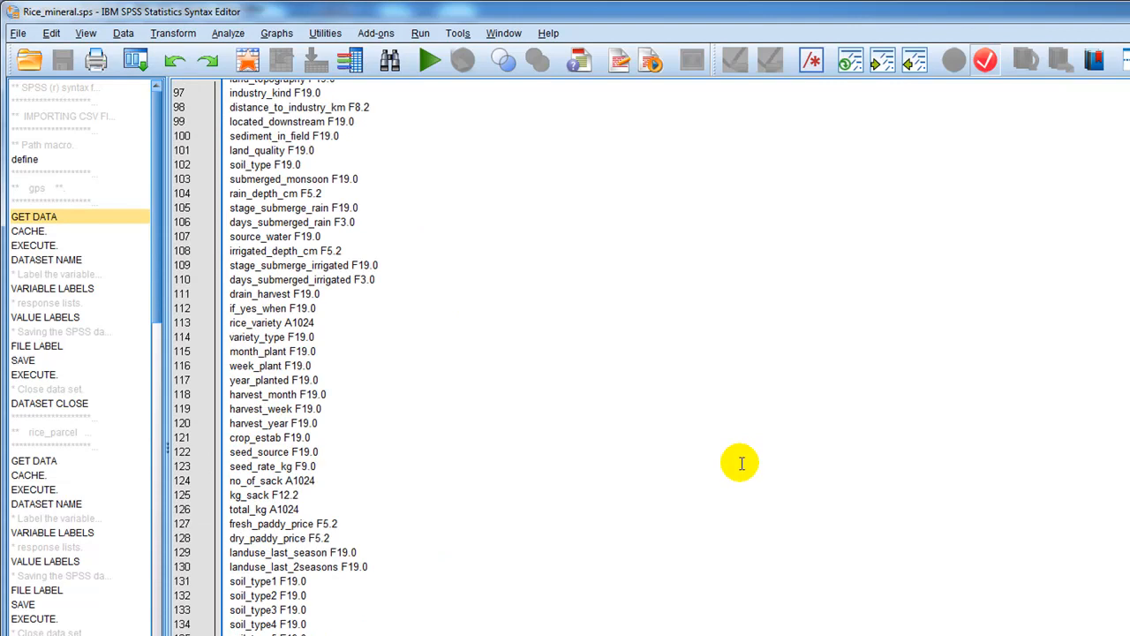
scroll(740, 462, "down", 8)
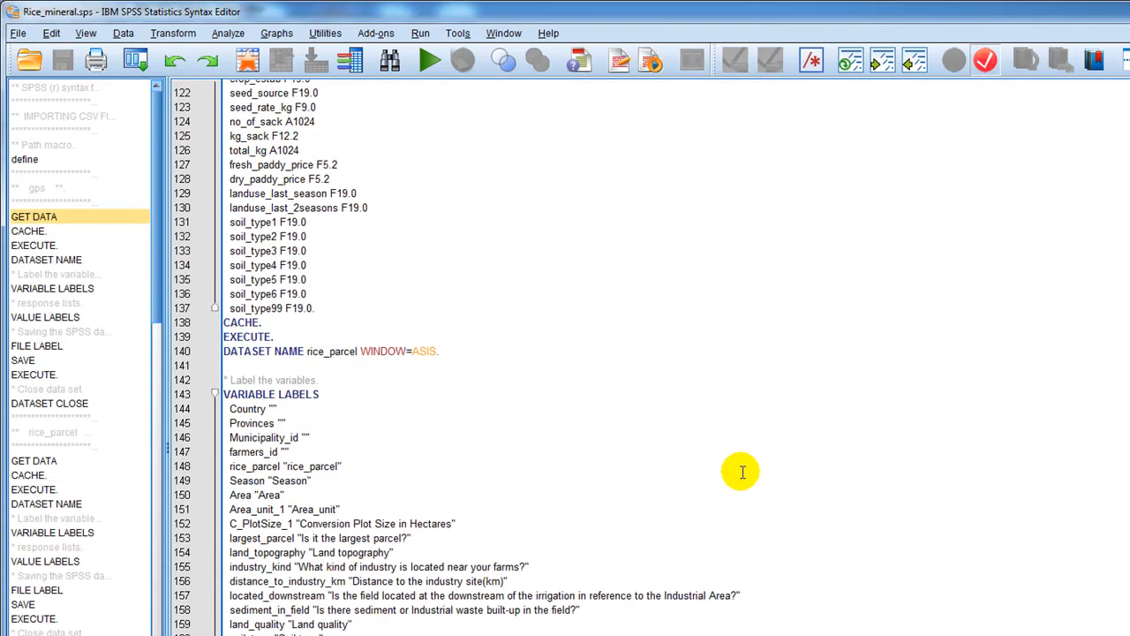
Examine the rice_parcel VARIABLE LABELS block and highlight its soil_type1 to soil_type99 lines.
scroll(742, 472, "down", 6)
left_click(438, 397)
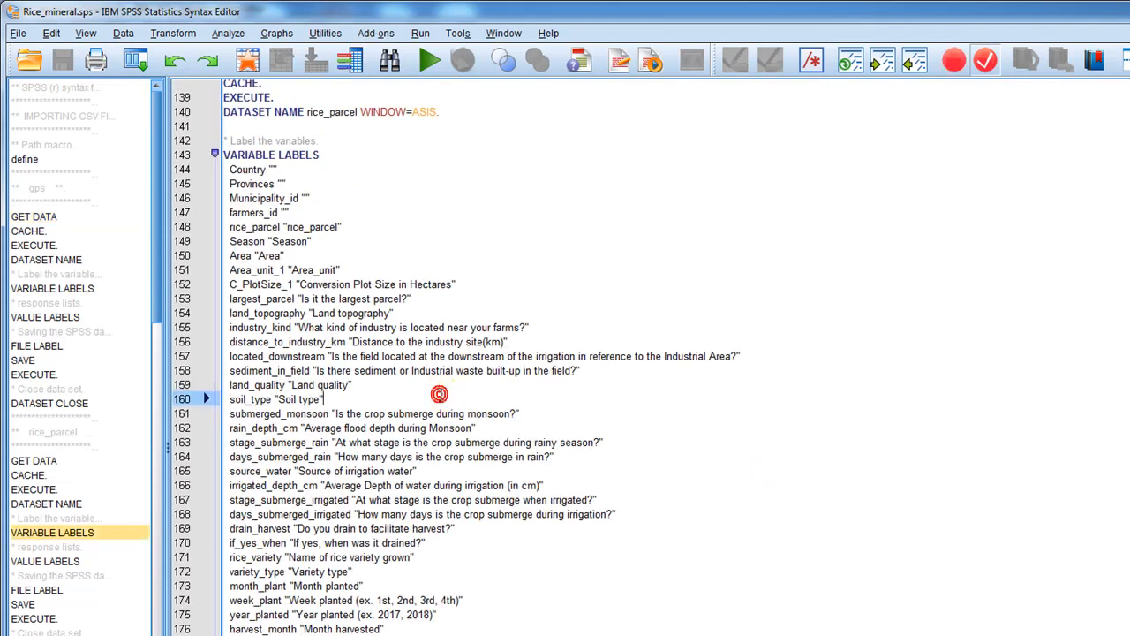
scroll(449, 420, "down", 8)
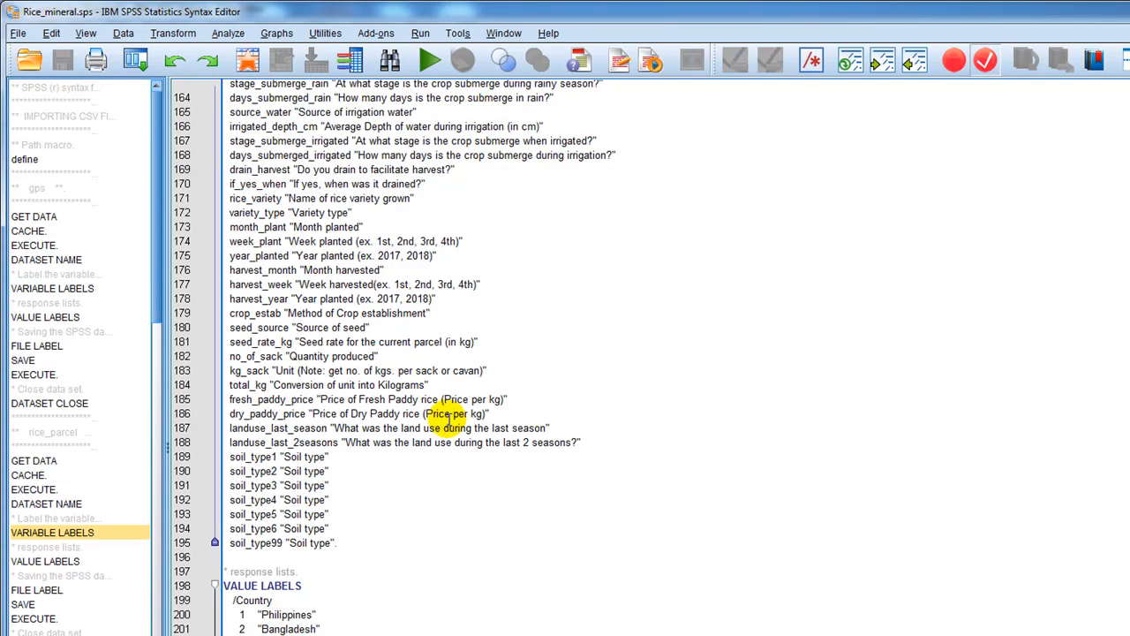
scroll(448, 420, "down", 2)
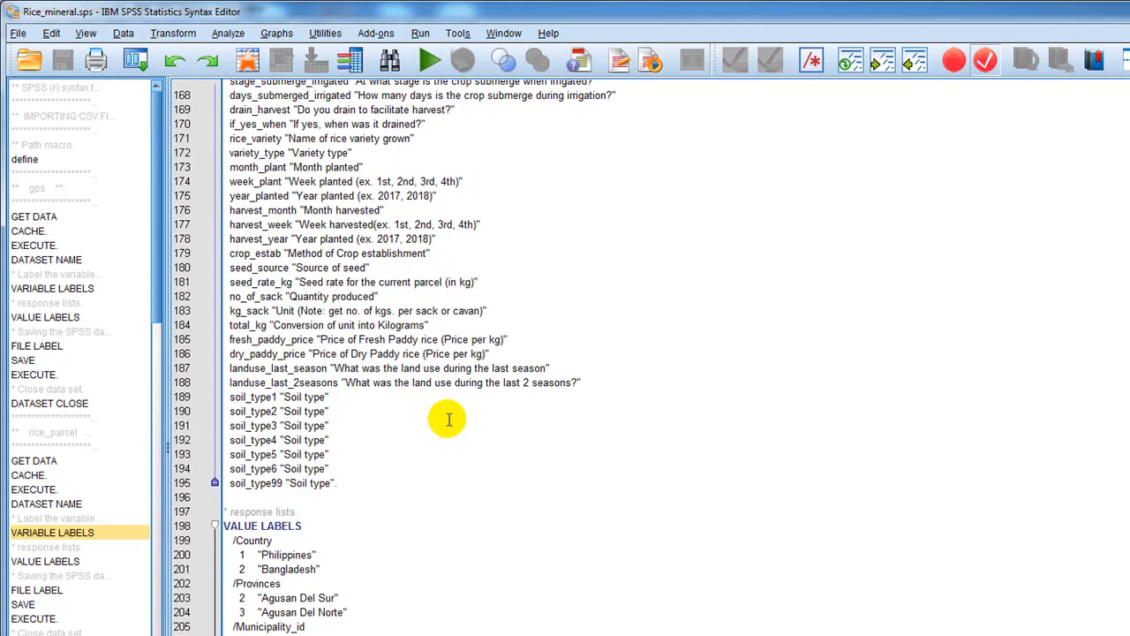
scroll(453, 415, "up", 7)
scroll(437, 424, "down", 7)
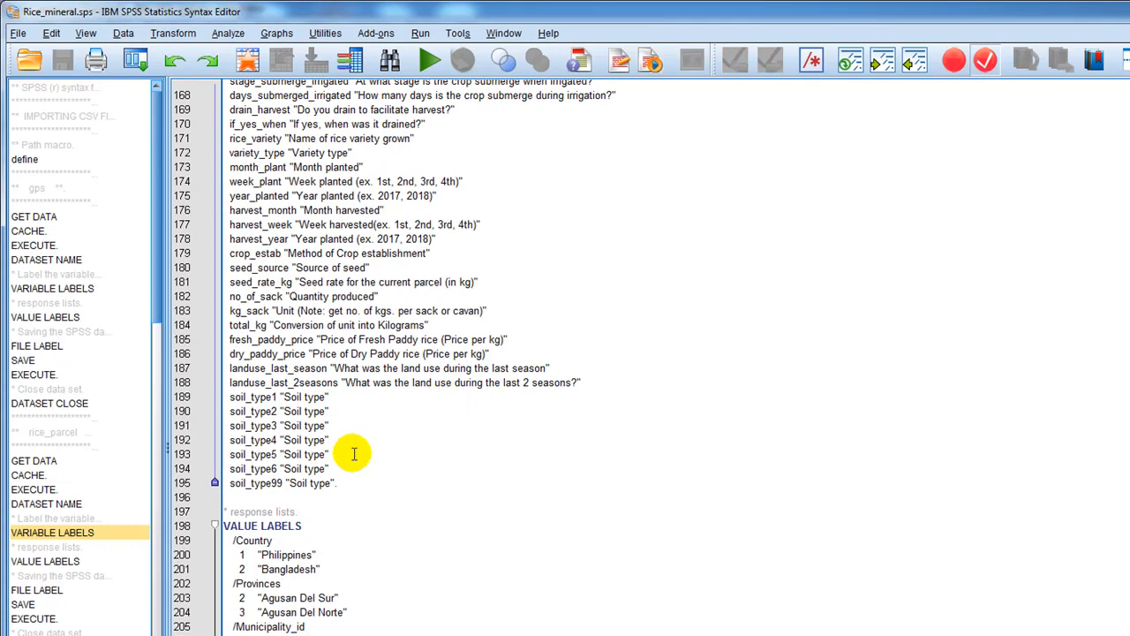
left_click_drag(361, 491, 218, 399)
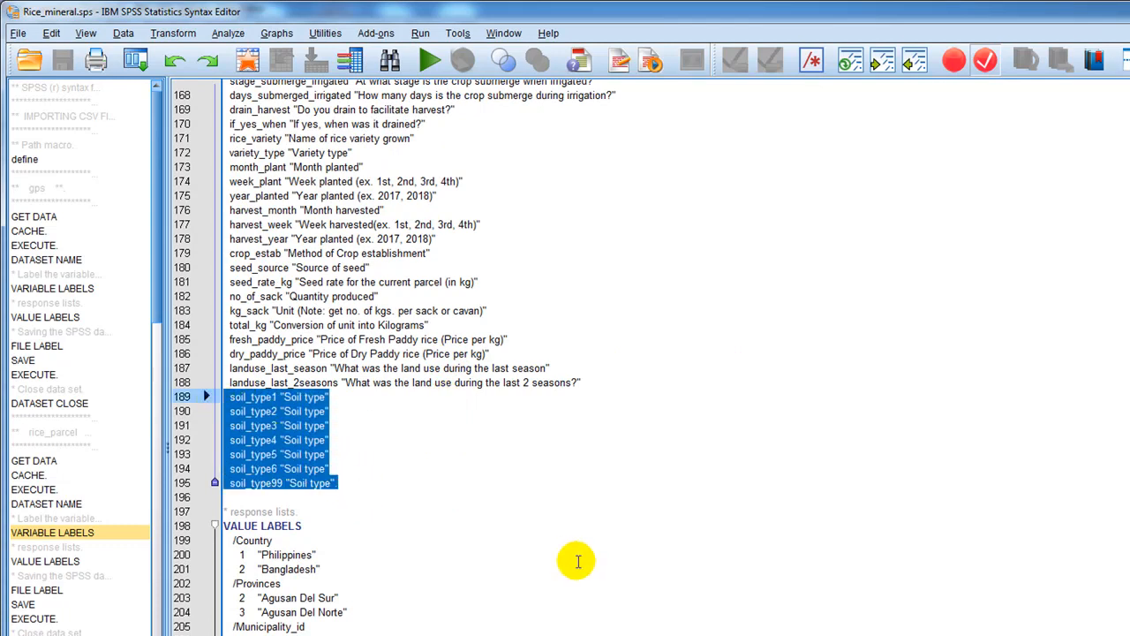
Return to the rice_parcel GET DATA variable list and highlight the soil_type F19.0 line.
scroll(578, 562, "up", 7)
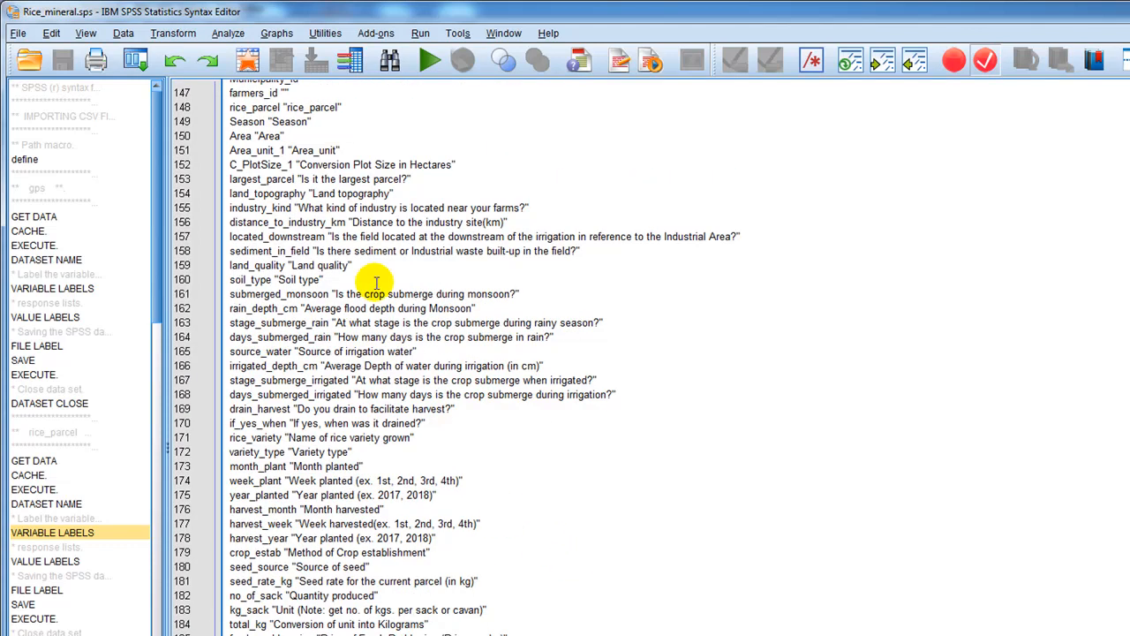
scroll(314, 217, "up", 1)
scroll(305, 216, "up", 3)
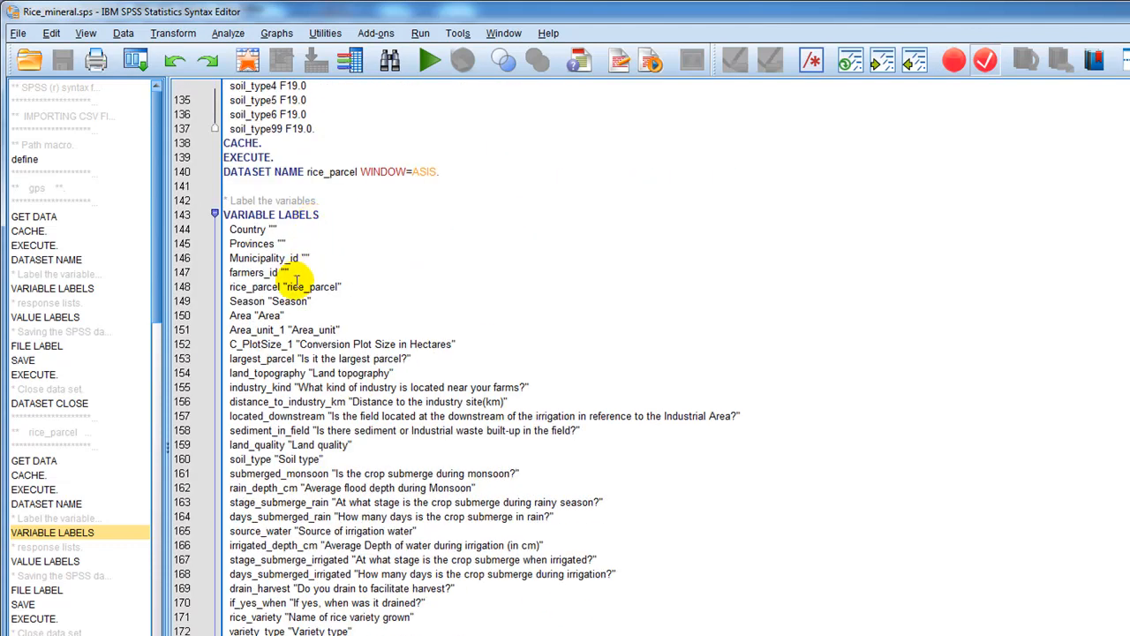
scroll(296, 265, "up", 7)
scroll(291, 300, "up", 4)
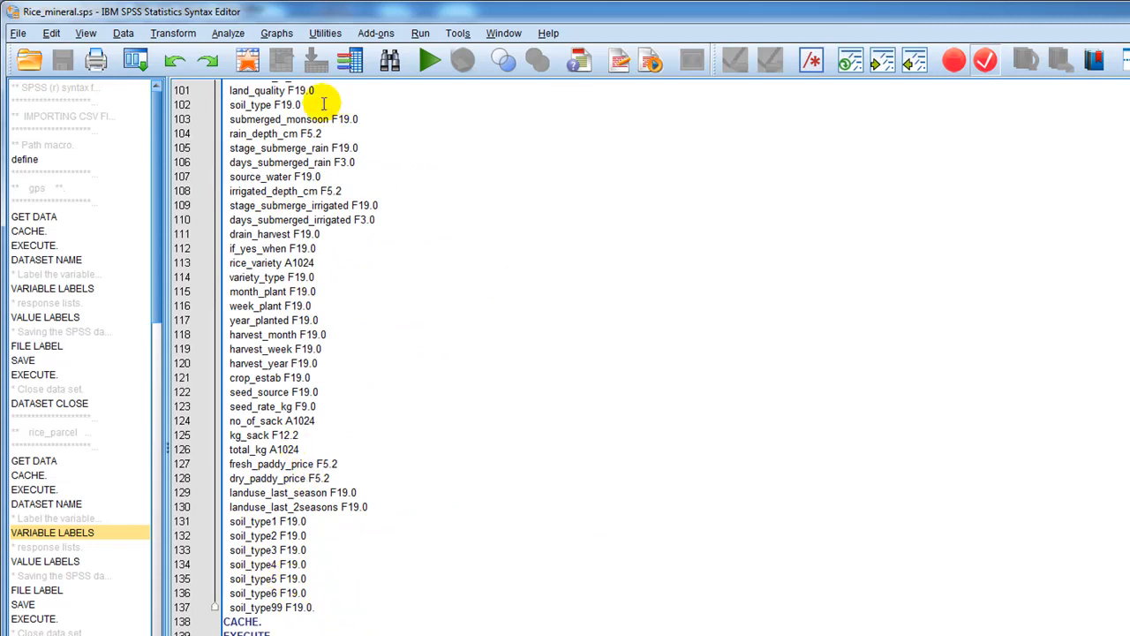
left_click_drag(298, 104, 226, 104)
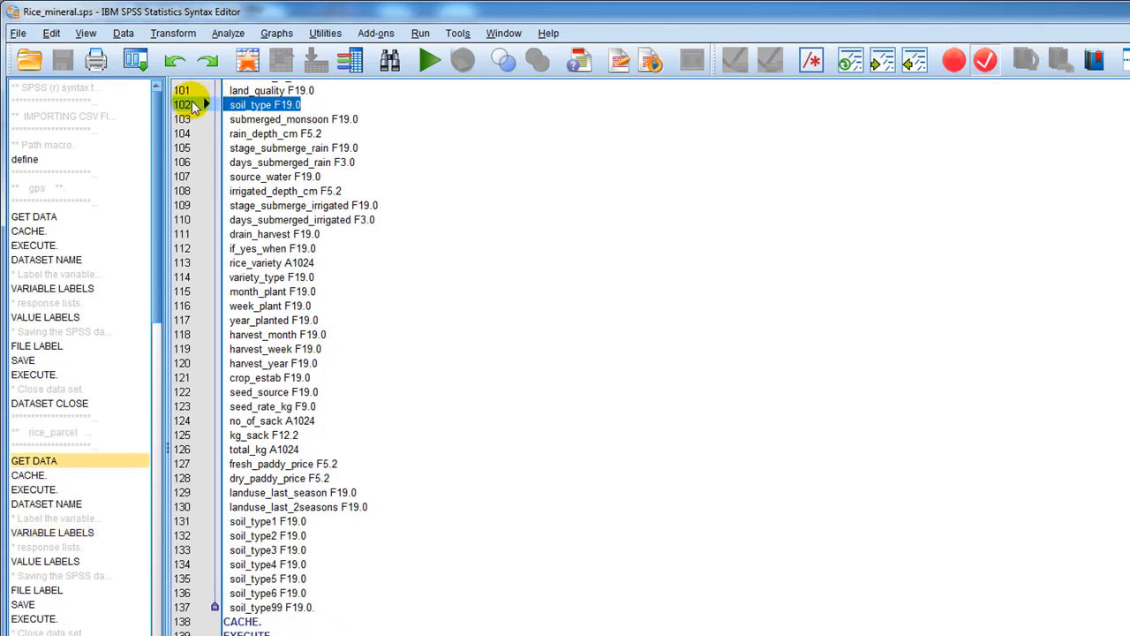
Move the soil_type1 to soil_type99 lines directly below soil_type in the rice_parcel variable list, keeping submerged_monsoon on its own line.
left_click_drag(227, 521, 337, 606)
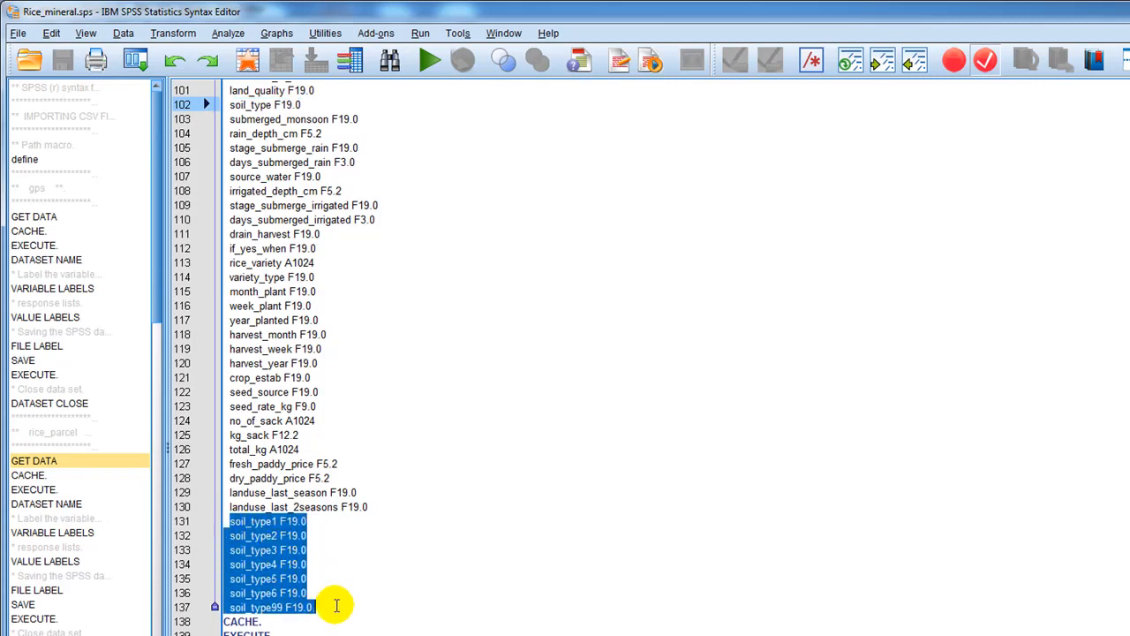
left_click_drag(260, 532, 350, 305)
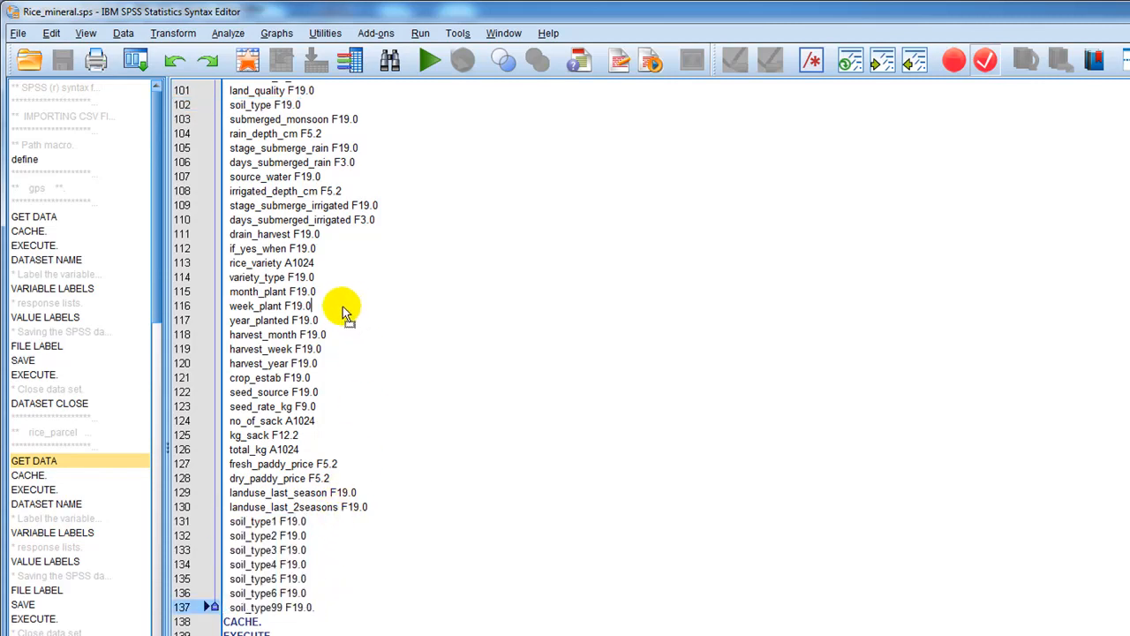
left_click_drag(294, 224, 227, 121)
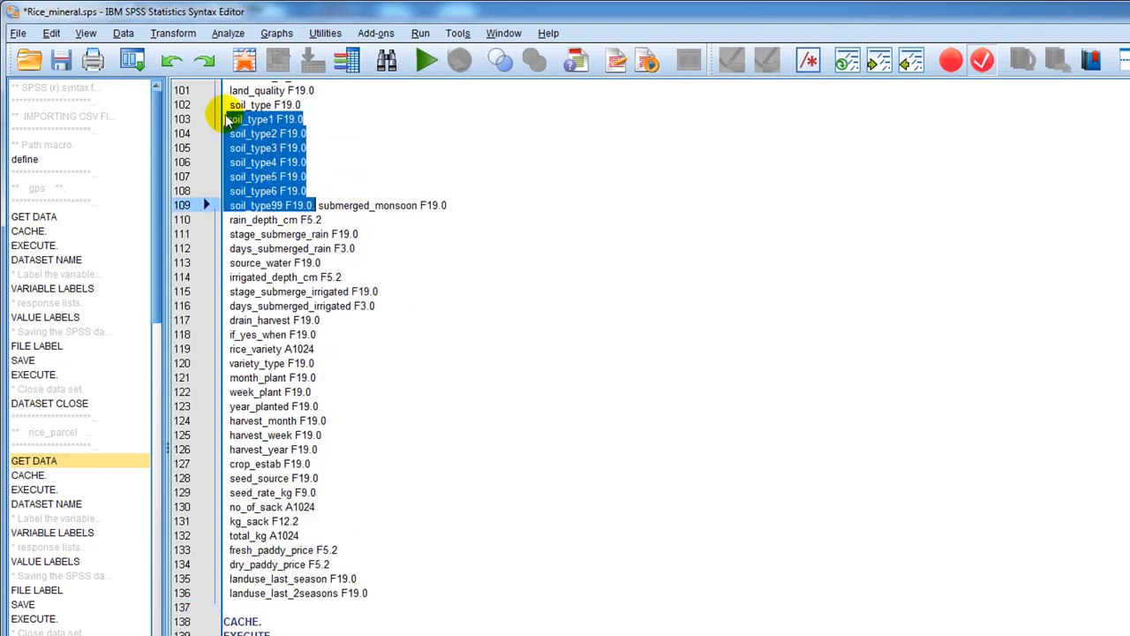
left_click(317, 205)
key("Return")
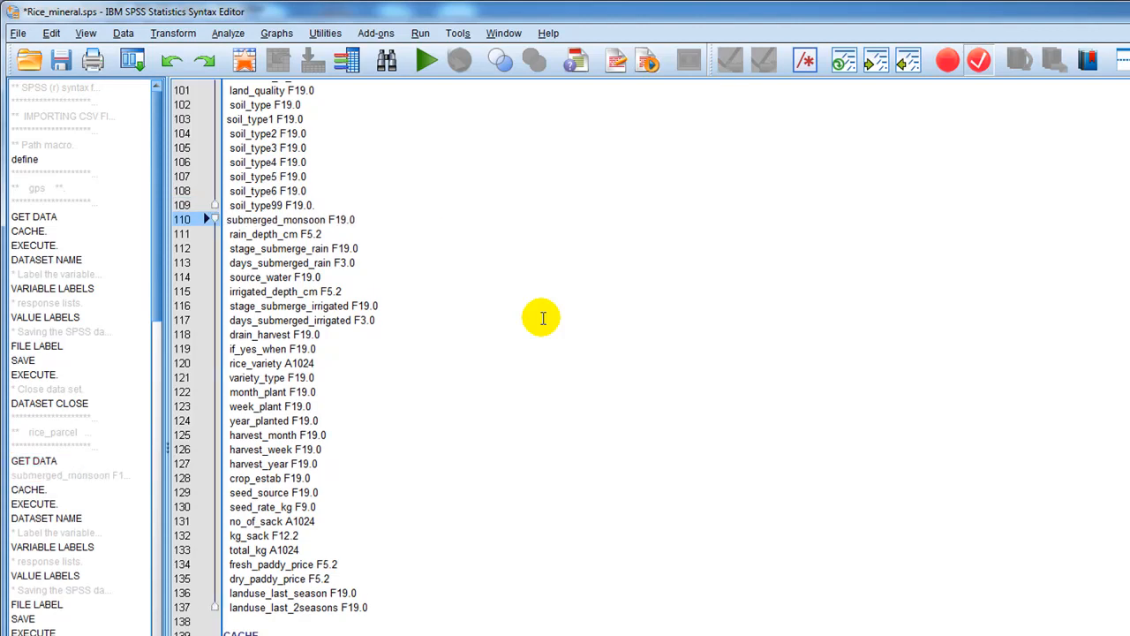
left_click(618, 329)
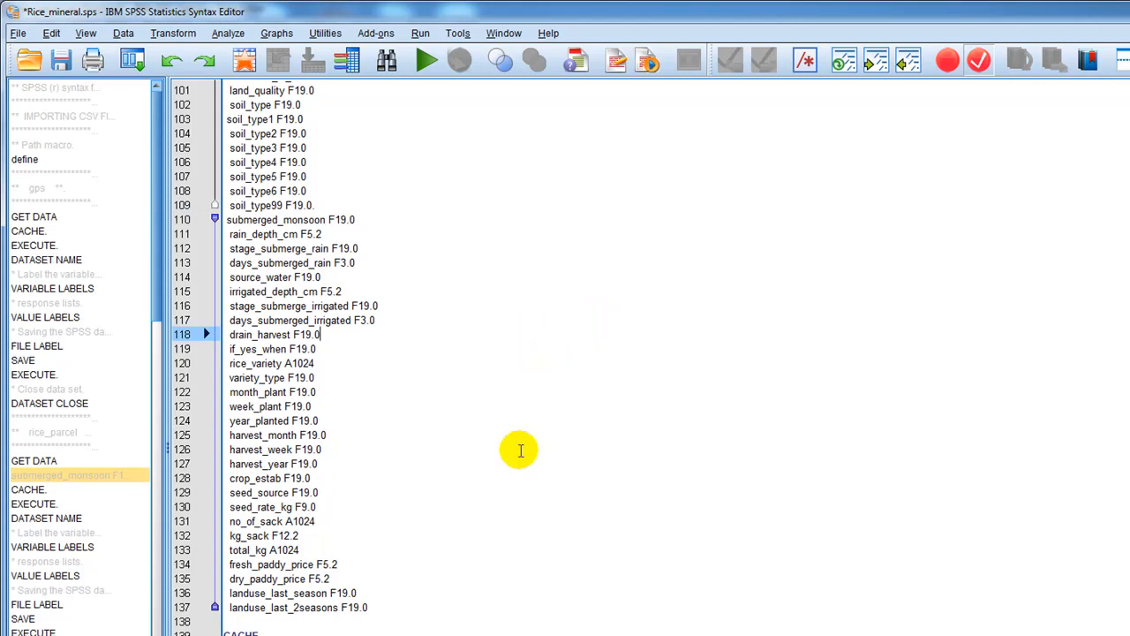
Examine the order of the variables in the rice_parcel VARIABLE LABELS block, including soil_type and soil_type1 to soil_type99.
scroll(520, 451, "down", 4)
scroll(511, 462, "down", 4)
scroll(511, 461, "up", 3)
scroll(511, 461, "down", 4)
scroll(511, 462, "down", 10)
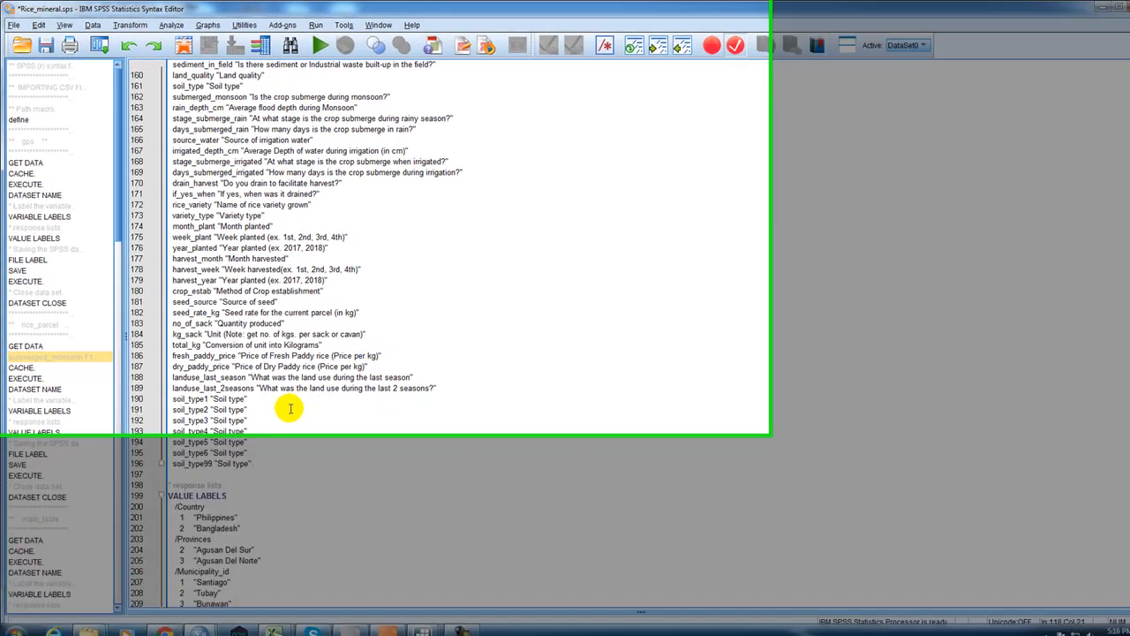
scroll(291, 411, "up", 6)
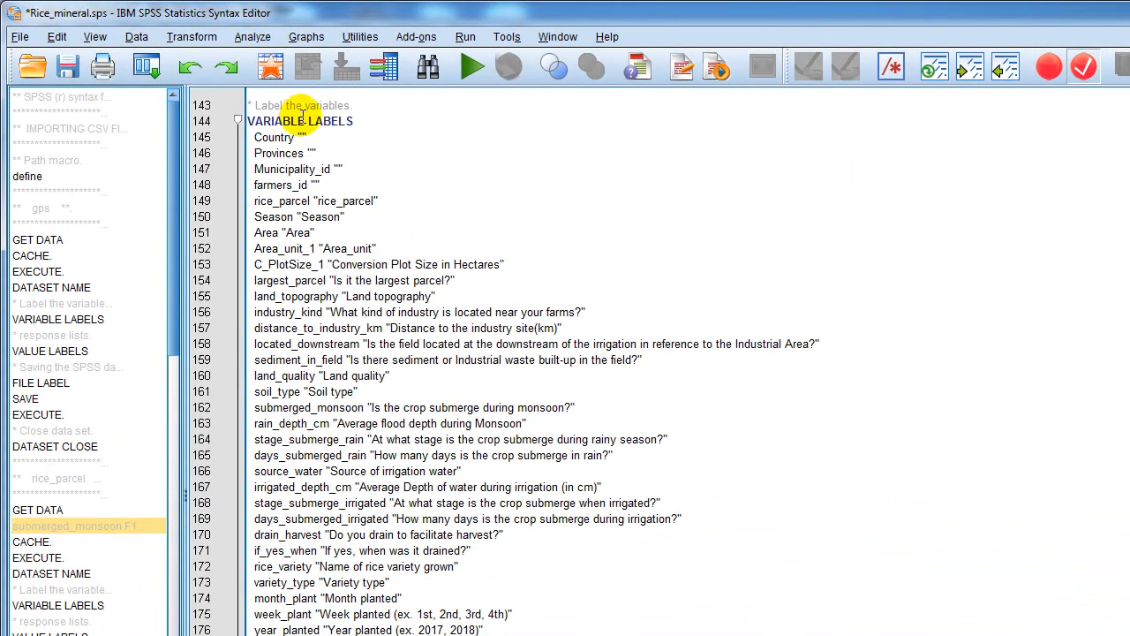
scroll(298, 300, "down", 3)
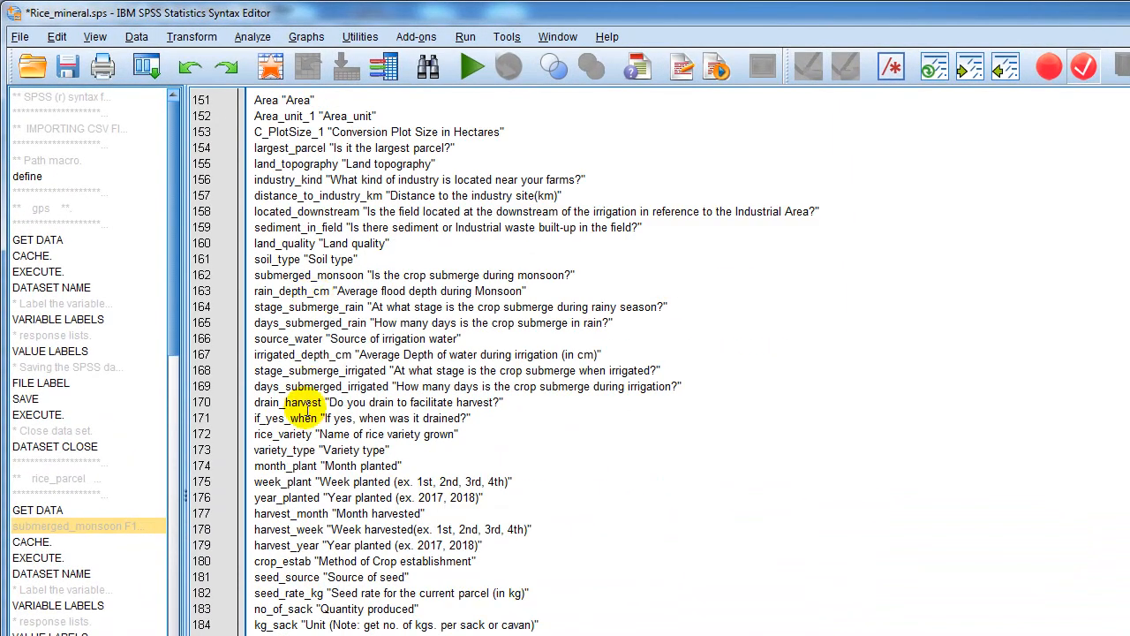
Remove the period ending the soil_type99 F19.0 line and highlight the relocated soil_type1 to soil_type99 lines in the rice_parcel variable list.
scroll(309, 424, "down", 4)
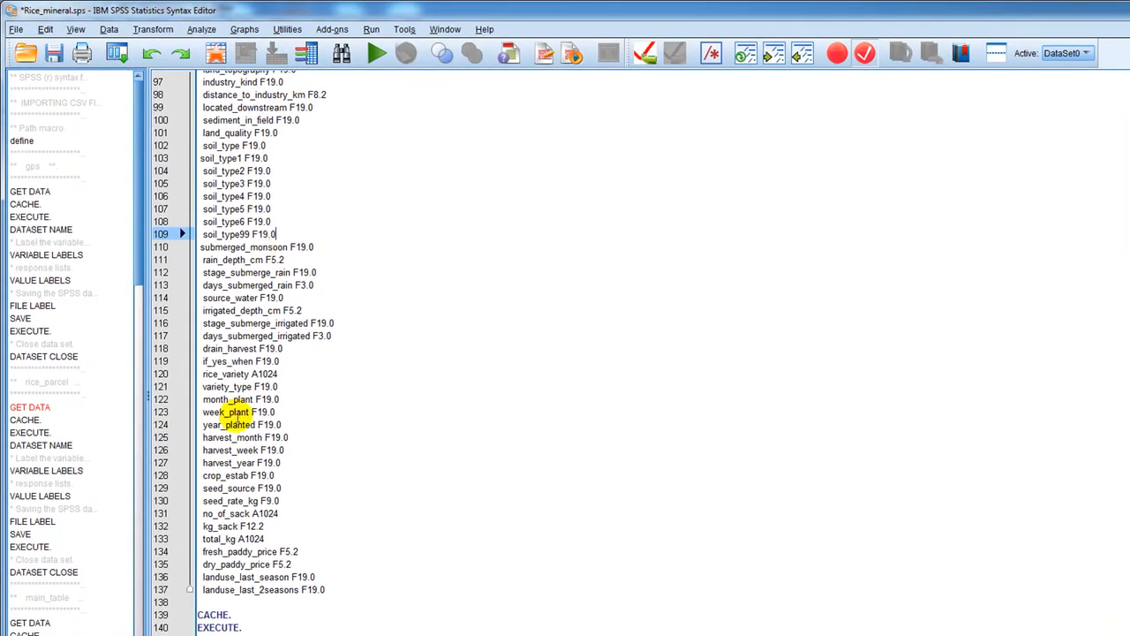
left_click(338, 590)
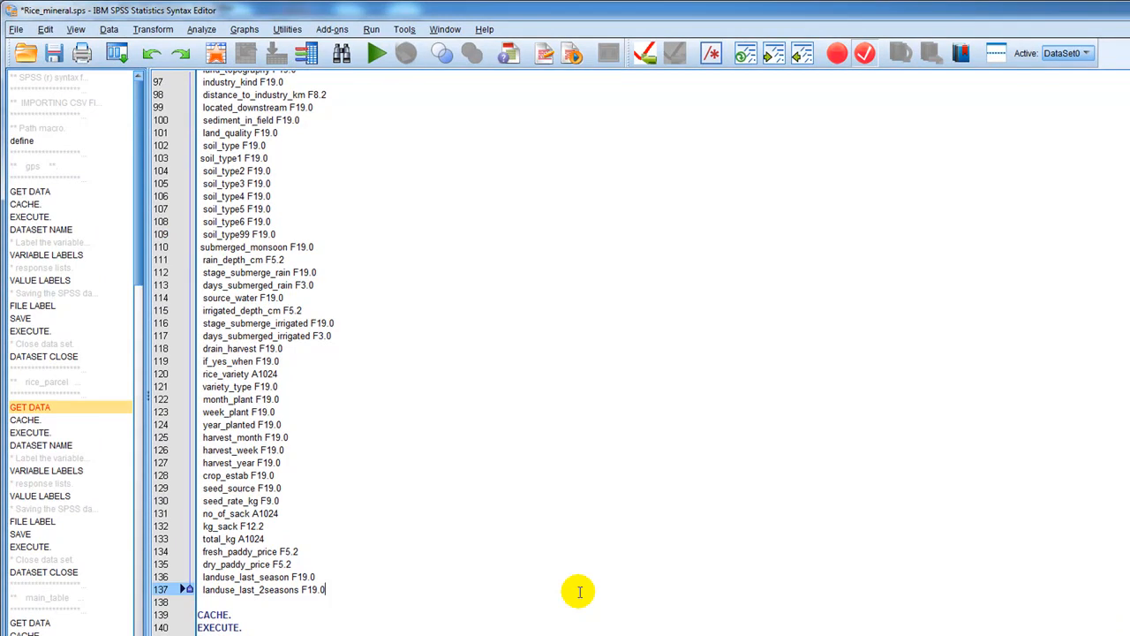
scroll(222, 234, "up", 7)
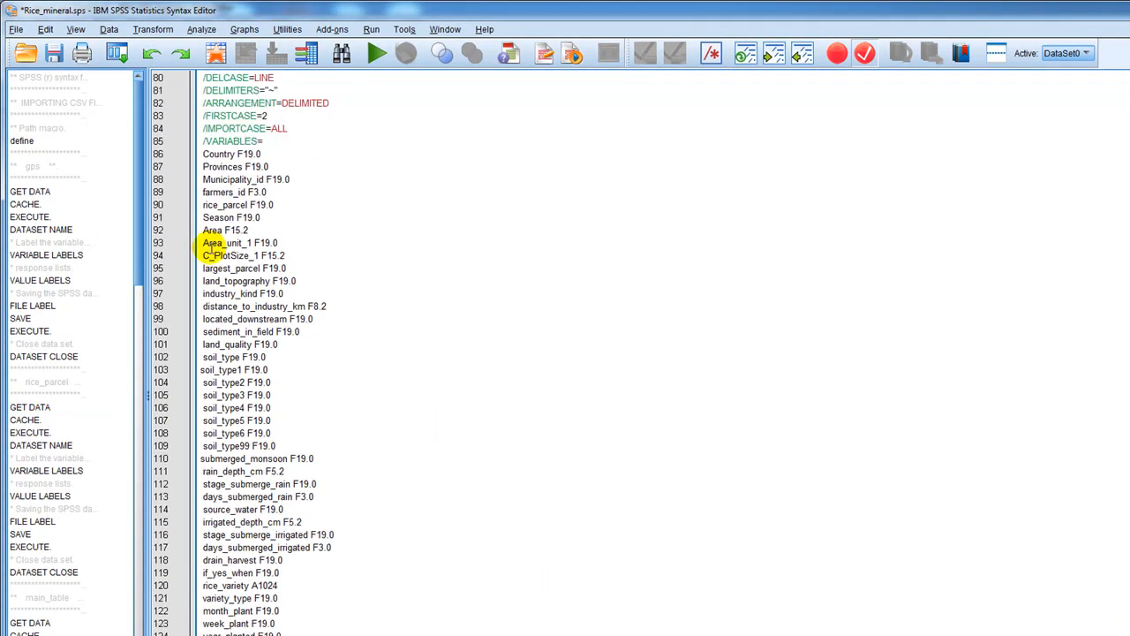
scroll(212, 225, "down", 6)
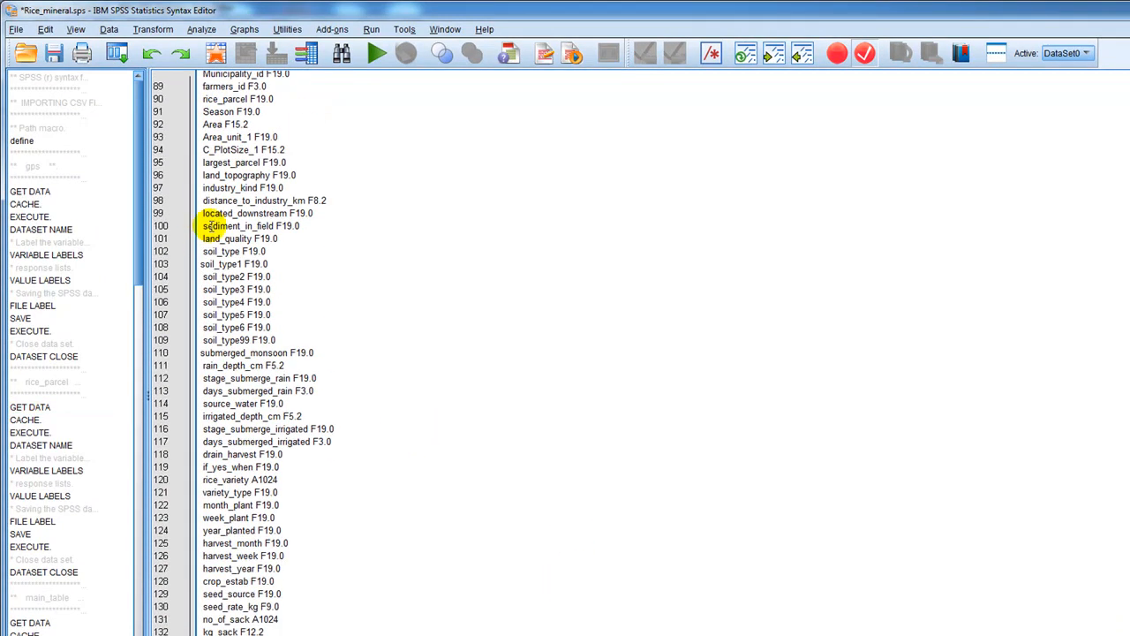
left_click_drag(200, 212, 298, 282)
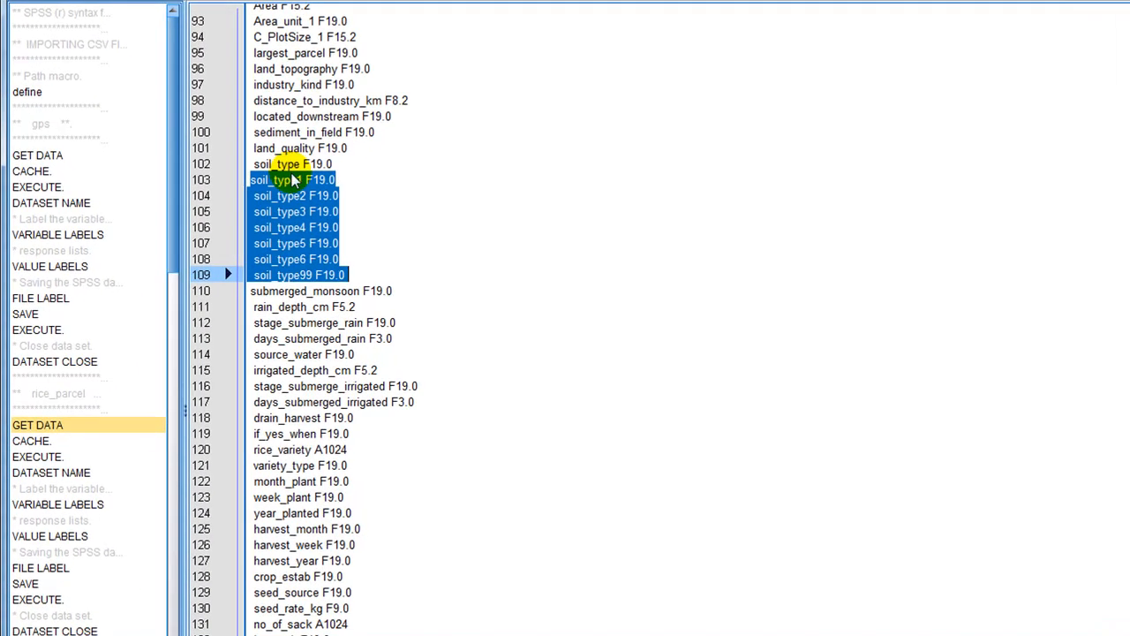
Remove the extra leading space before soil_type1 in the rice_parcel VARIABLE LABELS block and highlight the soil_type label line.
scroll(220, 490, "down", 11)
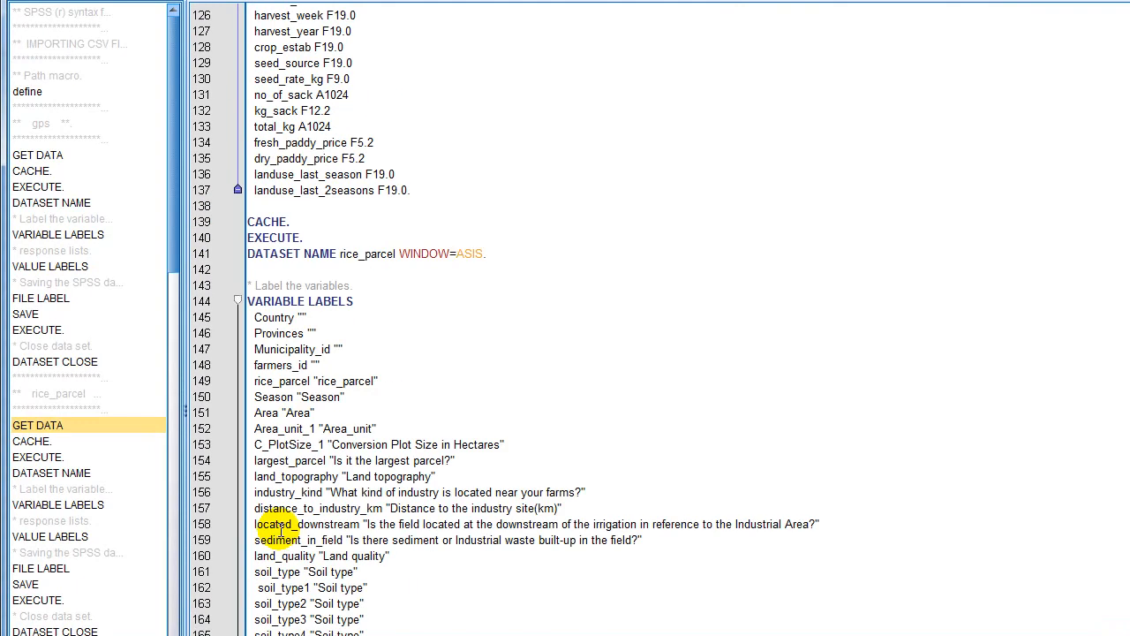
scroll(240, 450, "down", 7)
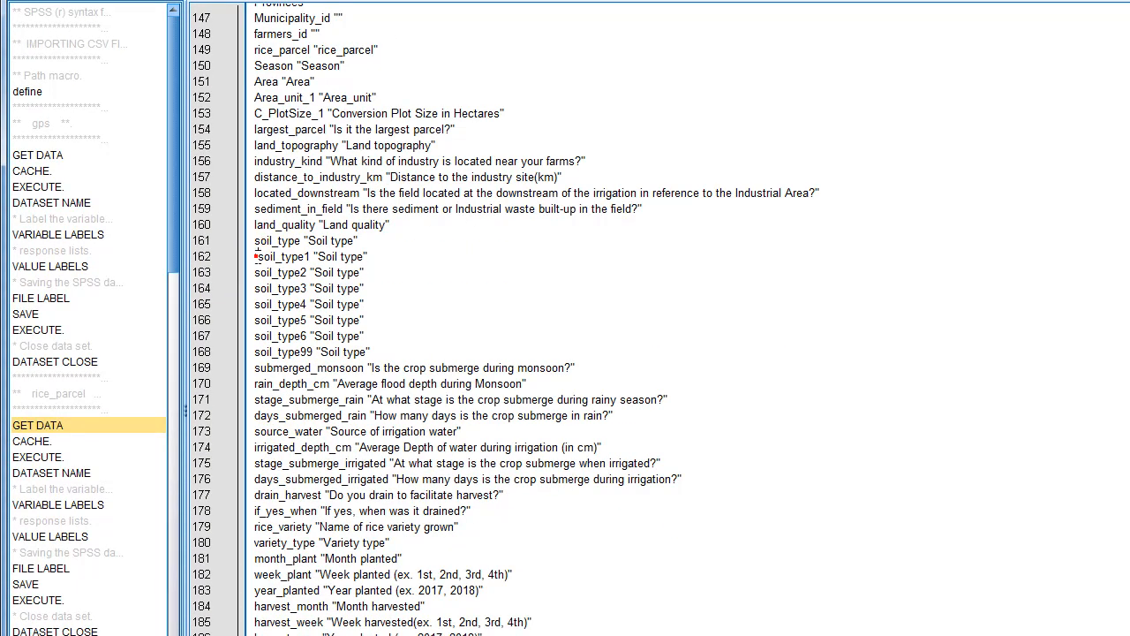
left_click(256, 256)
scroll(559, 359, "down", 6)
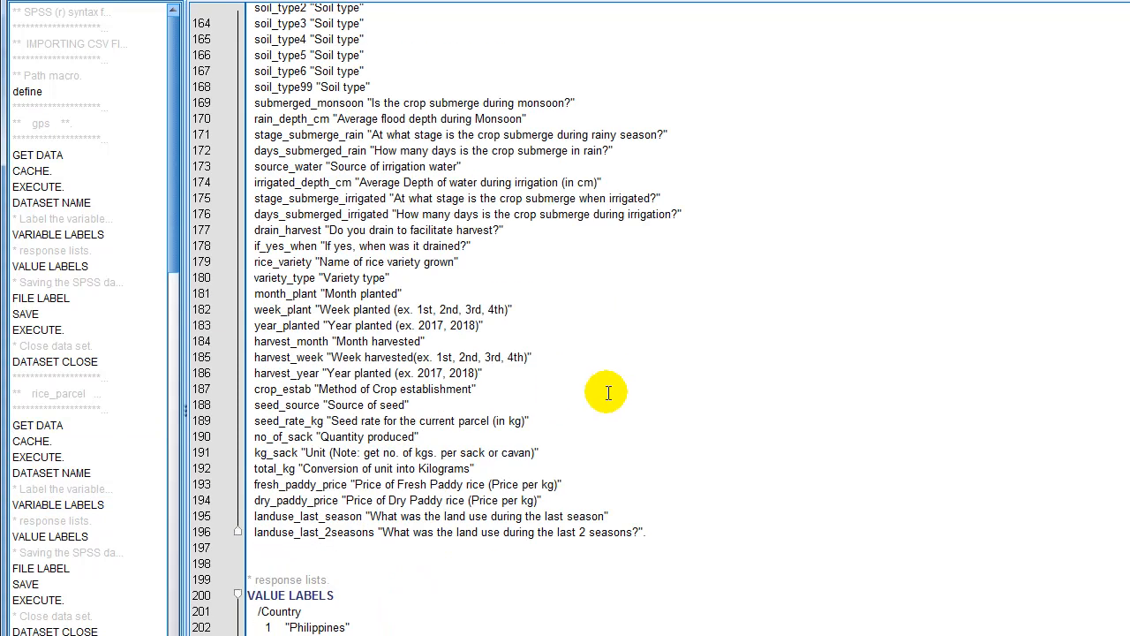
scroll(340, 371, "up", 4)
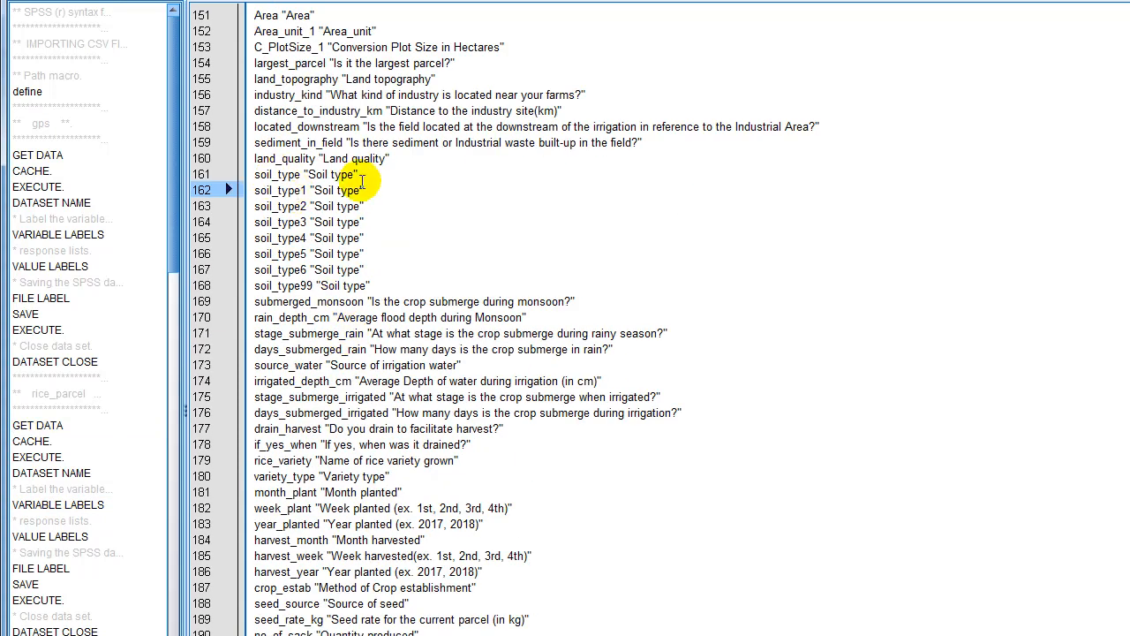
left_click_drag(254, 174, 358, 173)
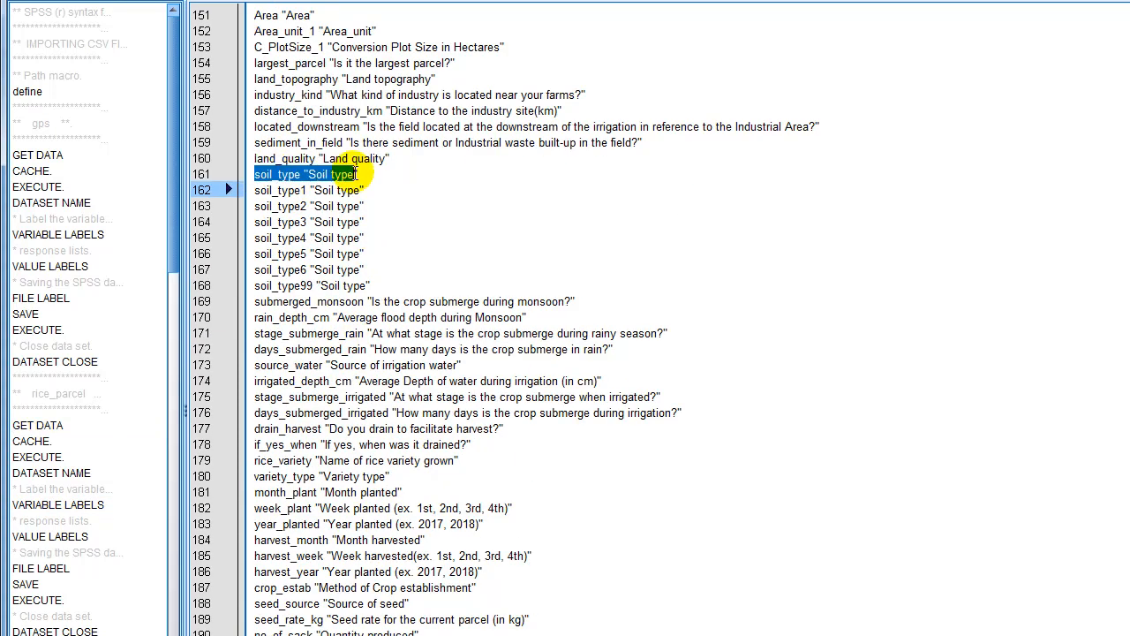
Examine the rice_parcel VALUE LABELS for soil_type1 to soil_type99 and the dataset blocks further down the syntax.
scroll(353, 415, "down", 7)
scroll(428, 602, "down", 10)
scroll(427, 607, "down", 20)
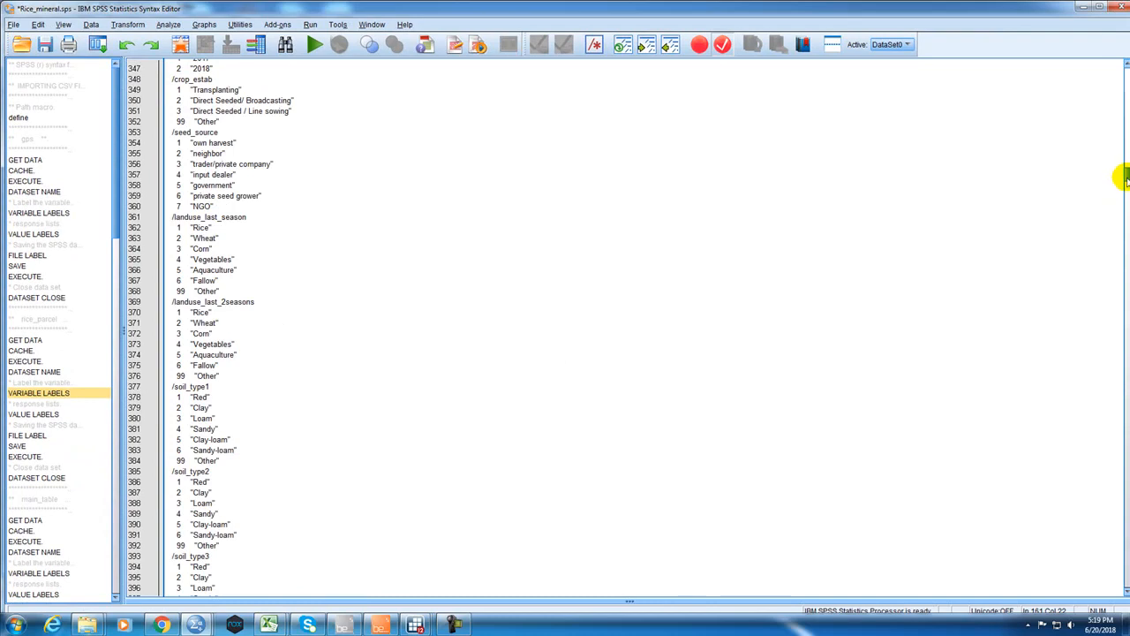
left_click_drag(1128, 175, 1127, 192)
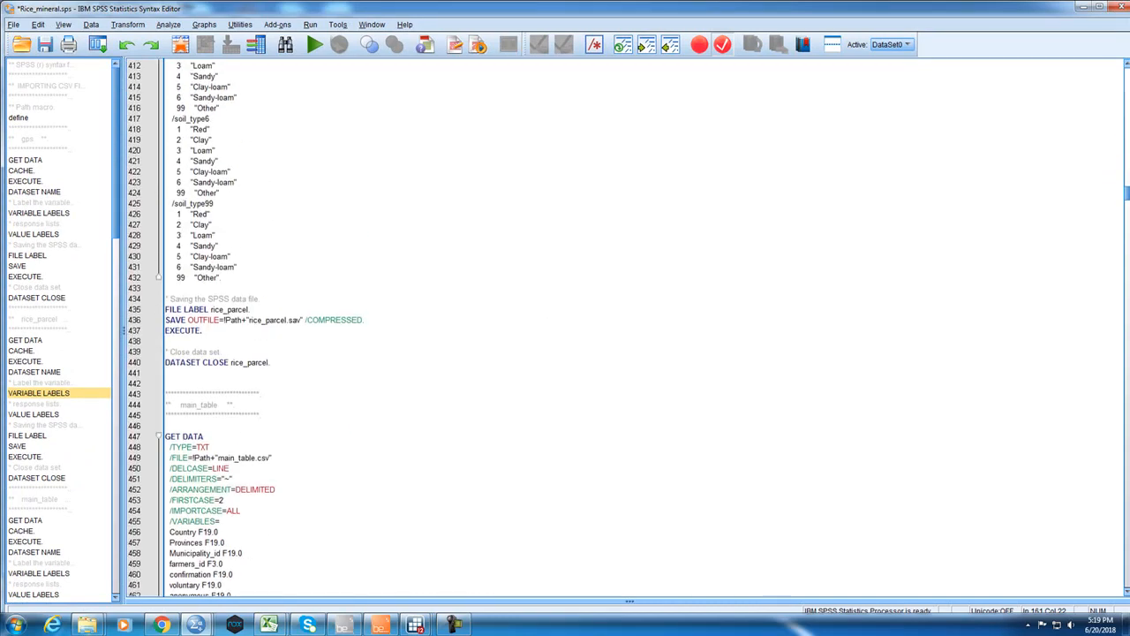
left_click_drag(1128, 192, 1122, 362)
Switch to the Surveybe interview and look through Modules D, E and F for multiple-choice questions, selecting Q.2 on information materials in Module F.
left_click(380, 624)
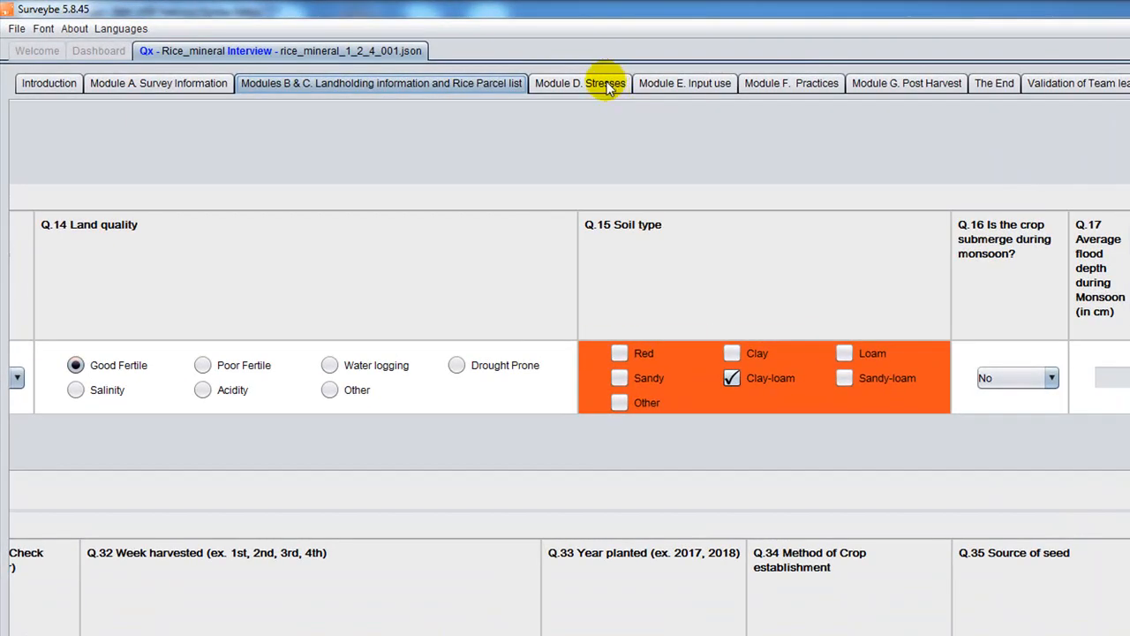
left_click(606, 86)
left_click(685, 84)
left_click(593, 88)
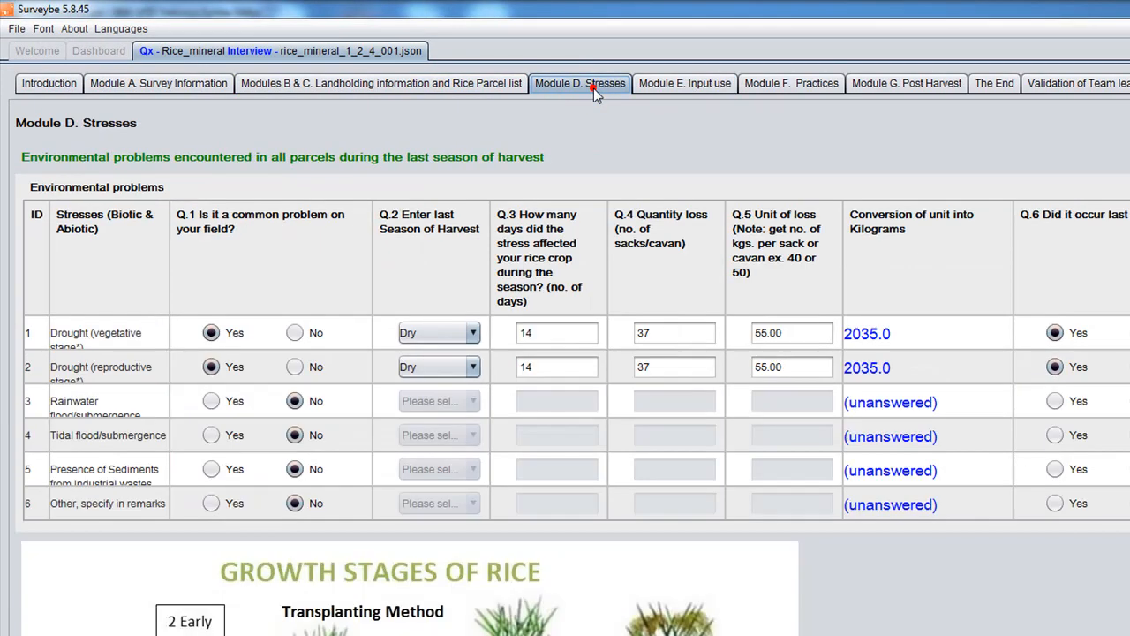
left_click(664, 87)
left_click(583, 88)
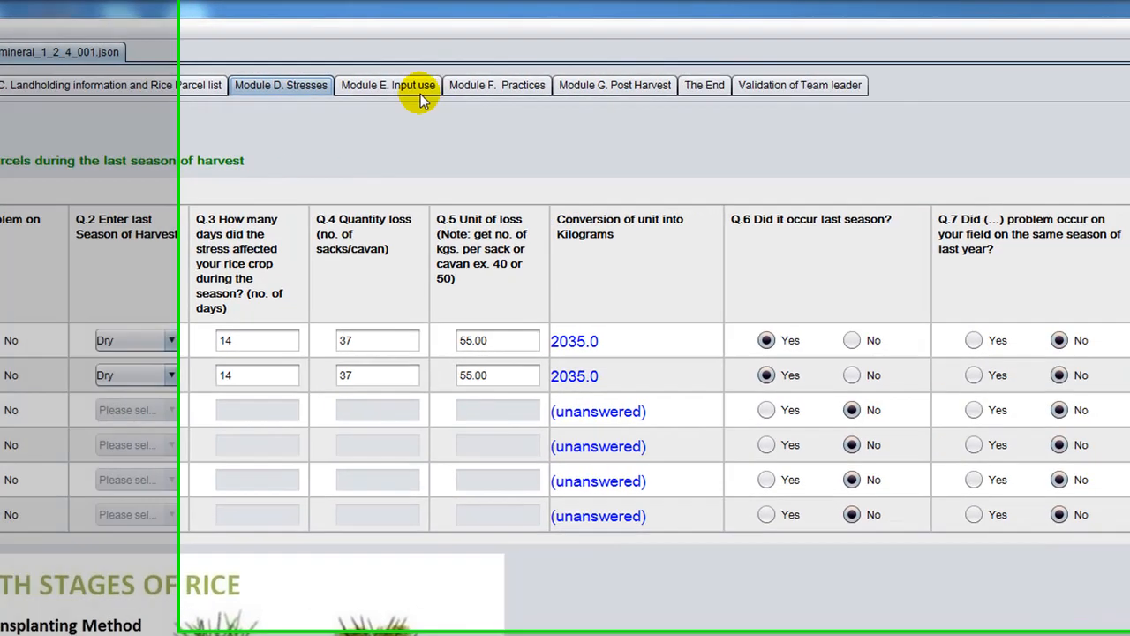
left_click(710, 85)
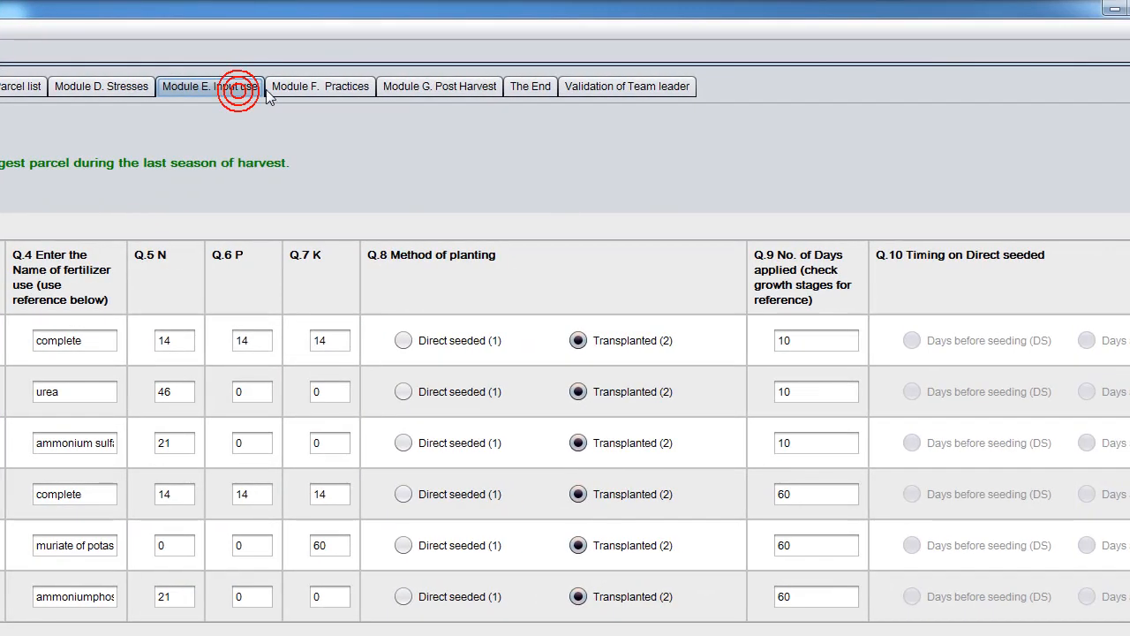
left_click(345, 89)
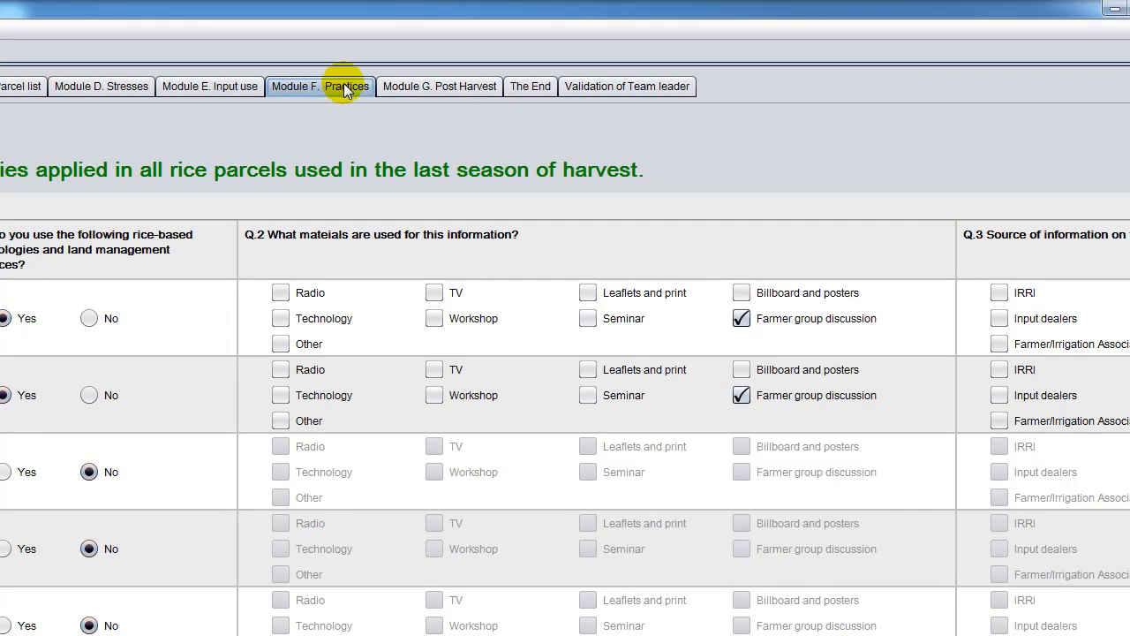
left_click(585, 297)
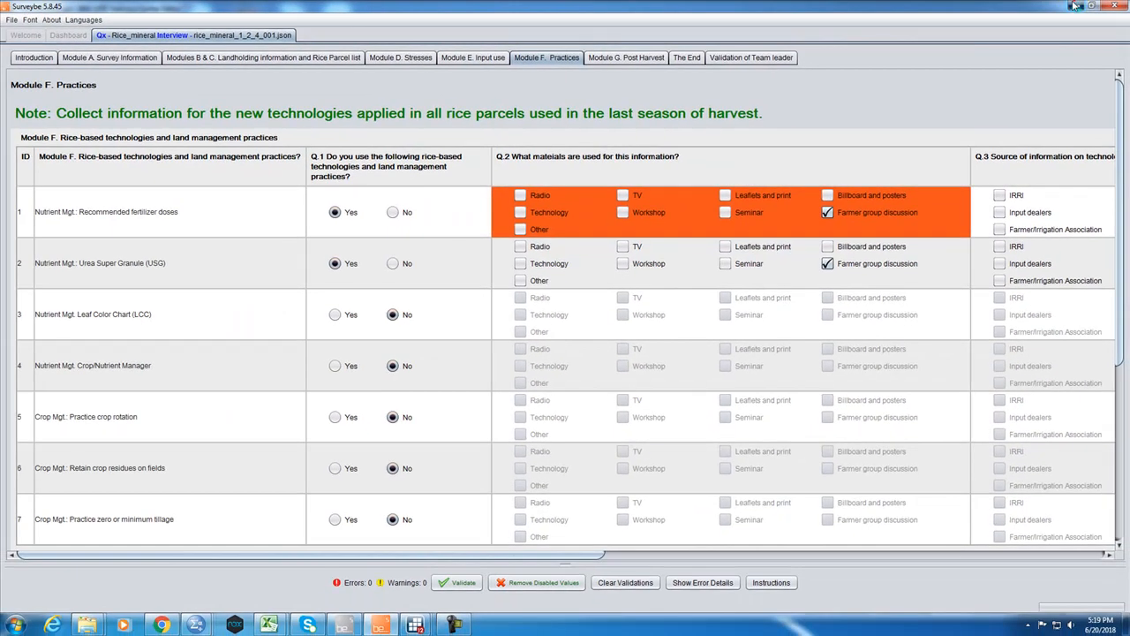
Return to the SPSS syntax and search for "practices" to reach the farming_practices GET DATA block.
left_click(1108, 8)
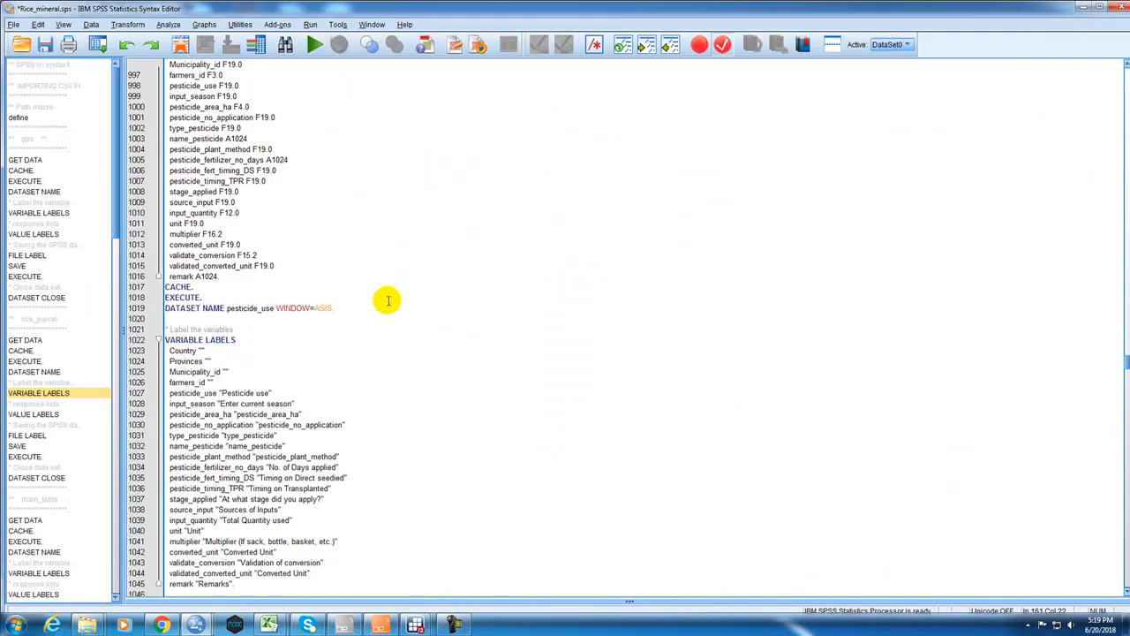
left_click(411, 199)
key("ctrl+f")
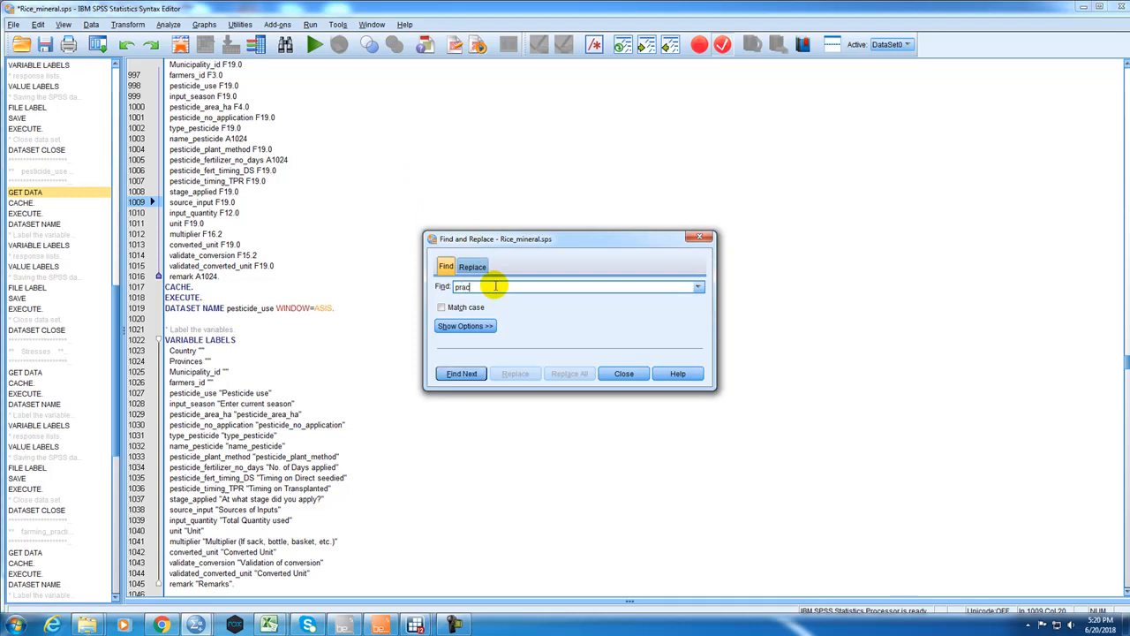
type("practices")
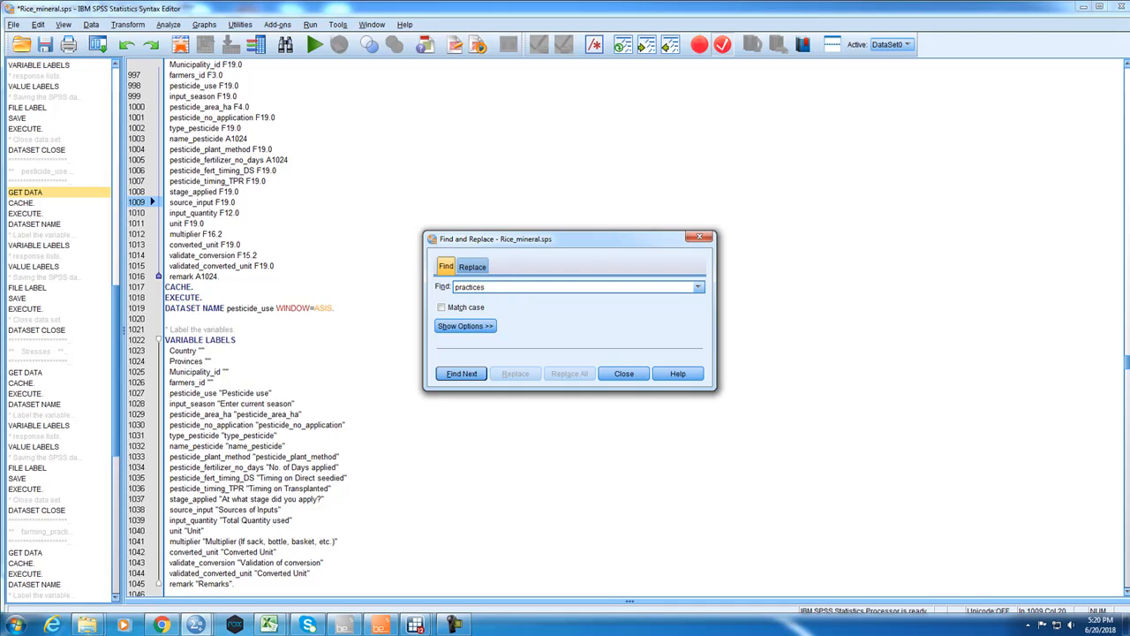
key("Return")
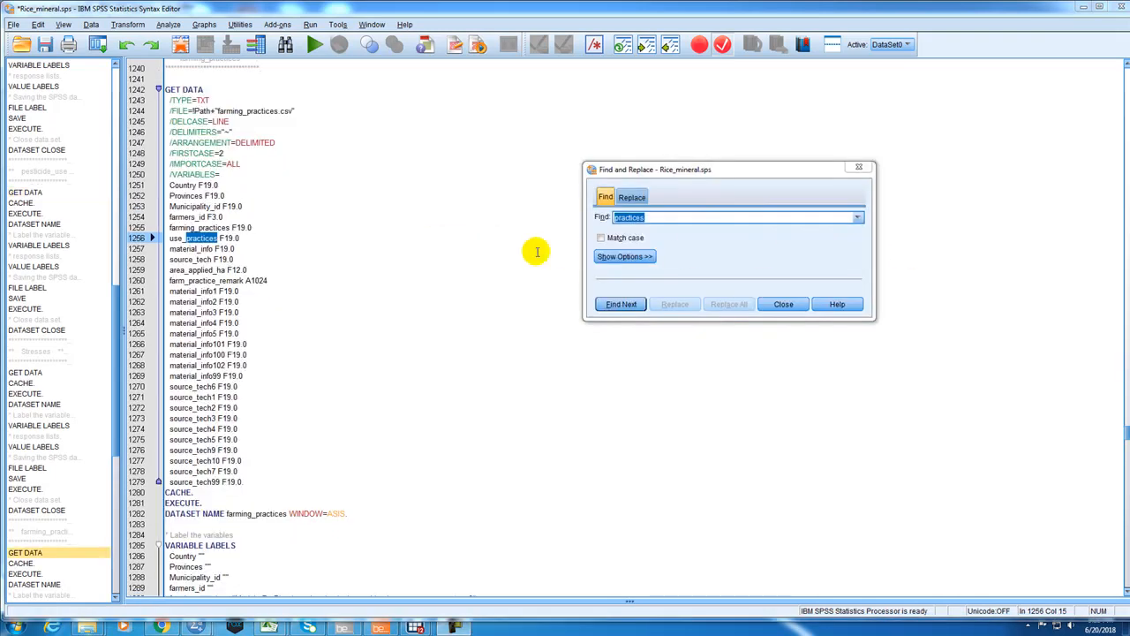
Move source_tech6 to source_tech99 directly below source_tech in the farming_practices variable list, and end the list with a period after material_info99 F19.0.
left_click(214, 323)
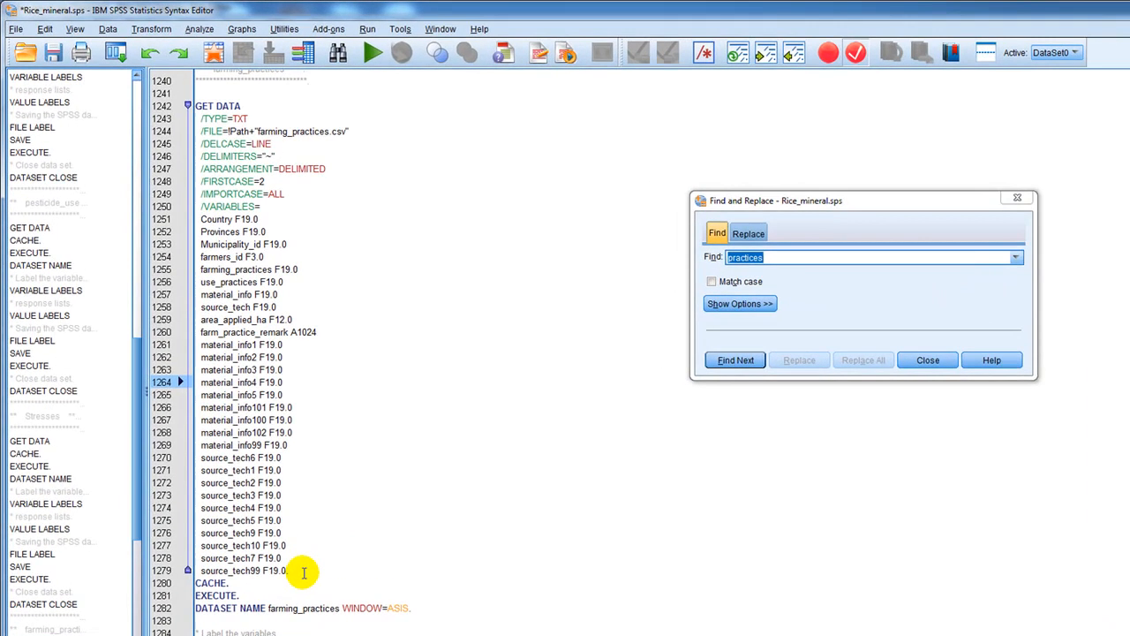
left_click_drag(303, 572, 192, 458)
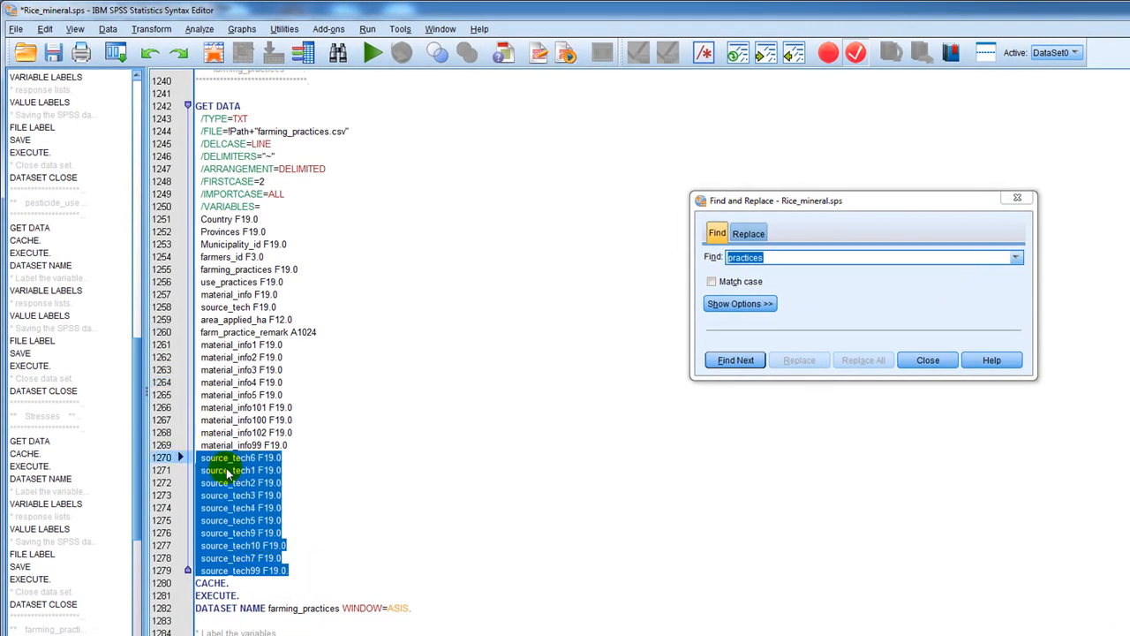
left_click(254, 294)
left_click(292, 318)
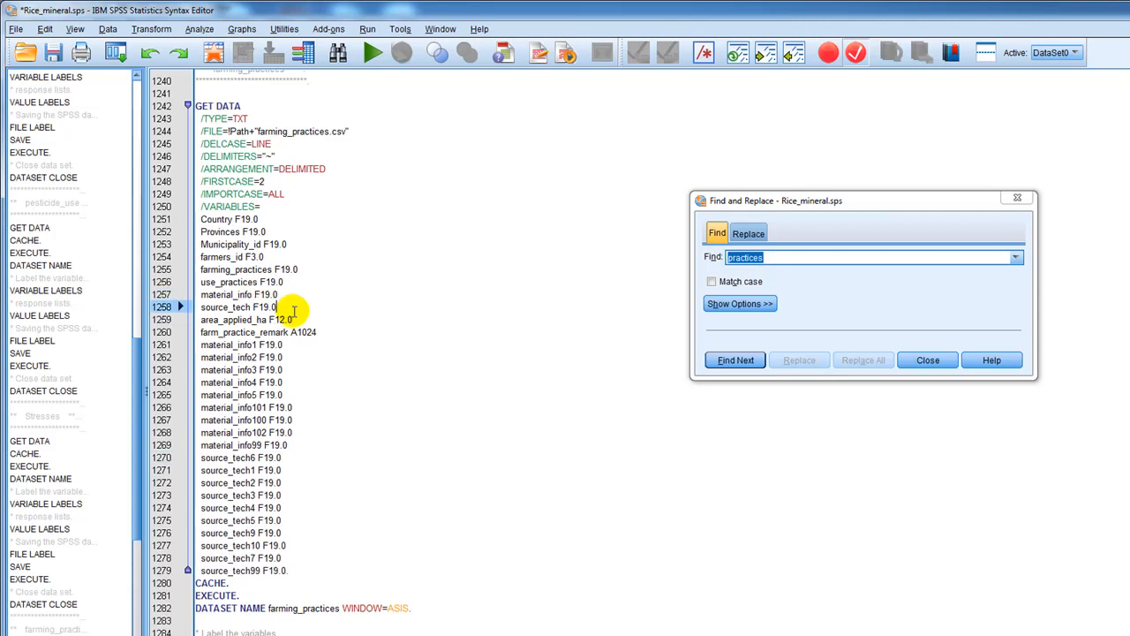
key("Return")
left_click_drag(298, 581, 196, 477)
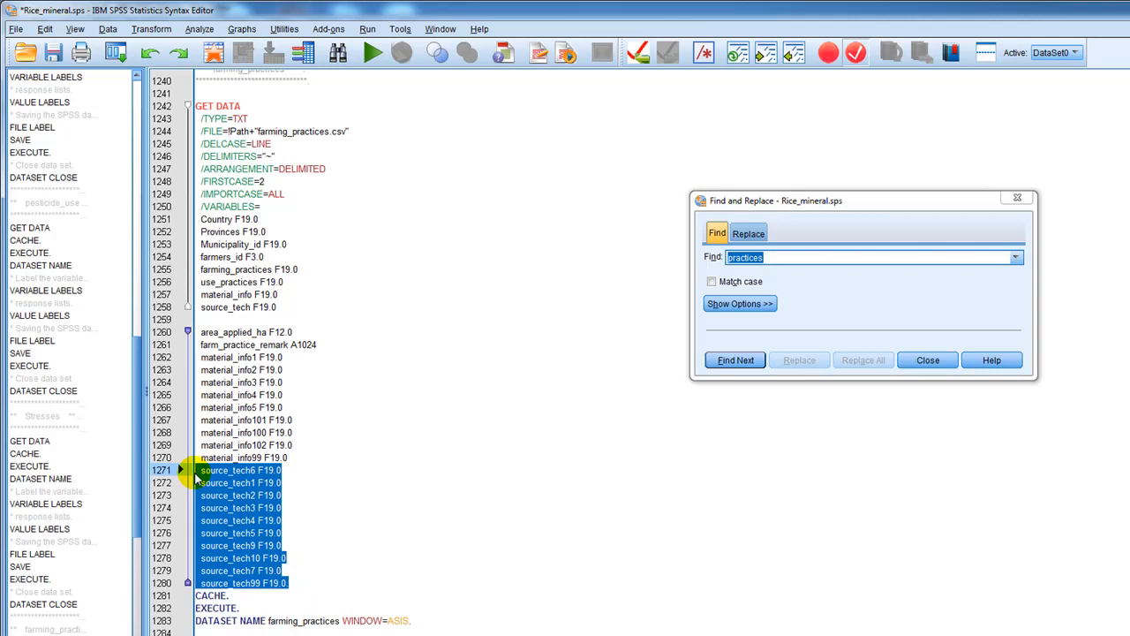
key("ctrl+x")
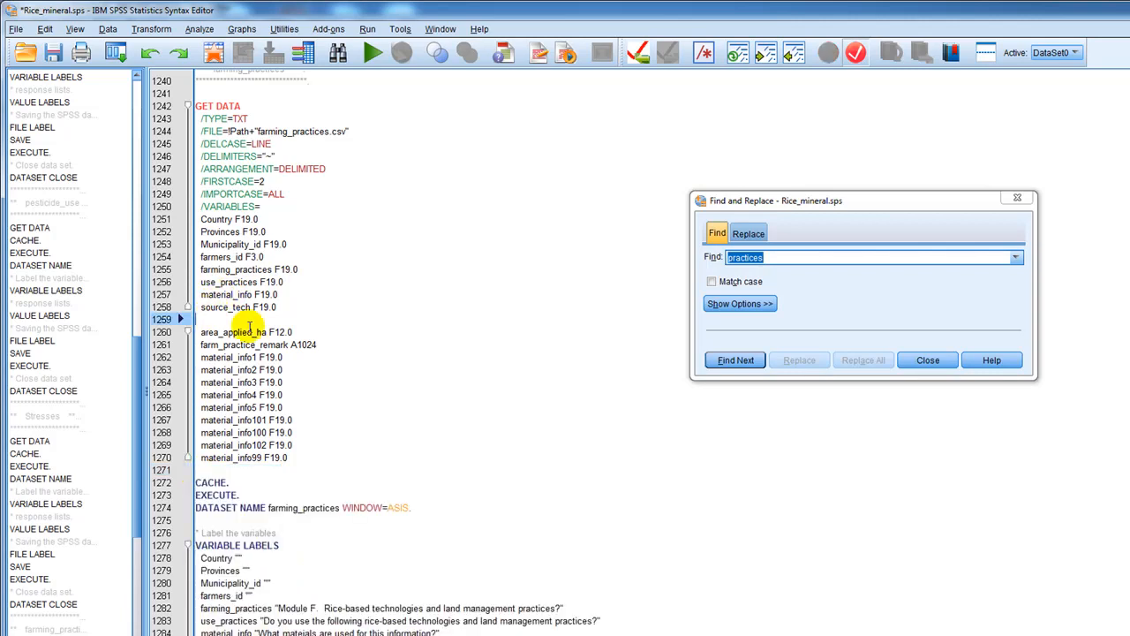
key("ctrl+v")
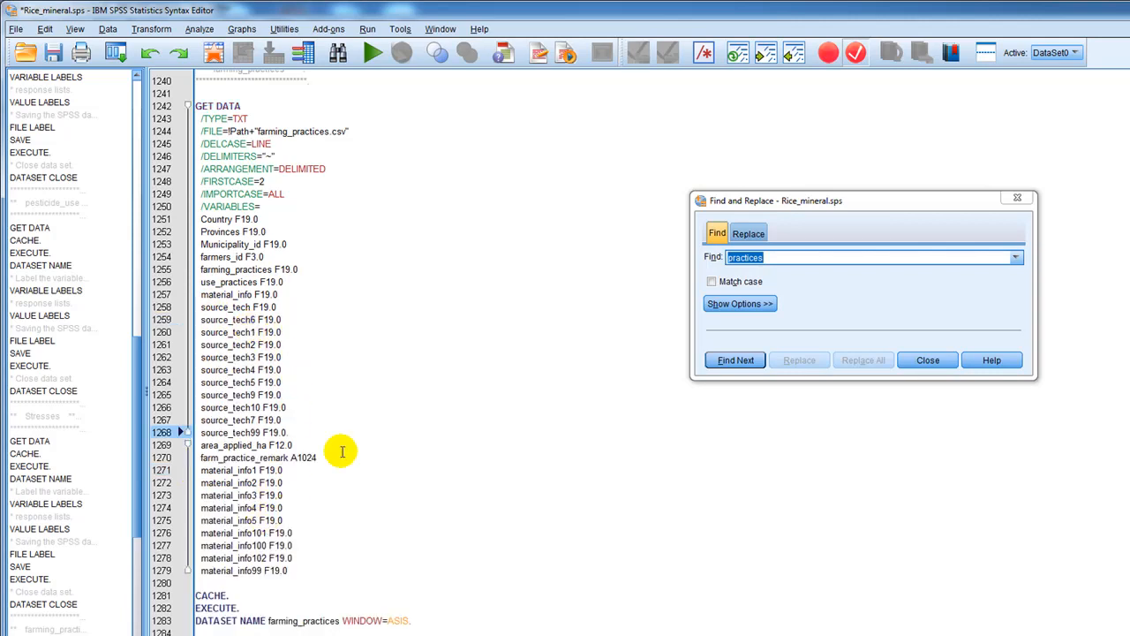
left_click(291, 570)
type(".")
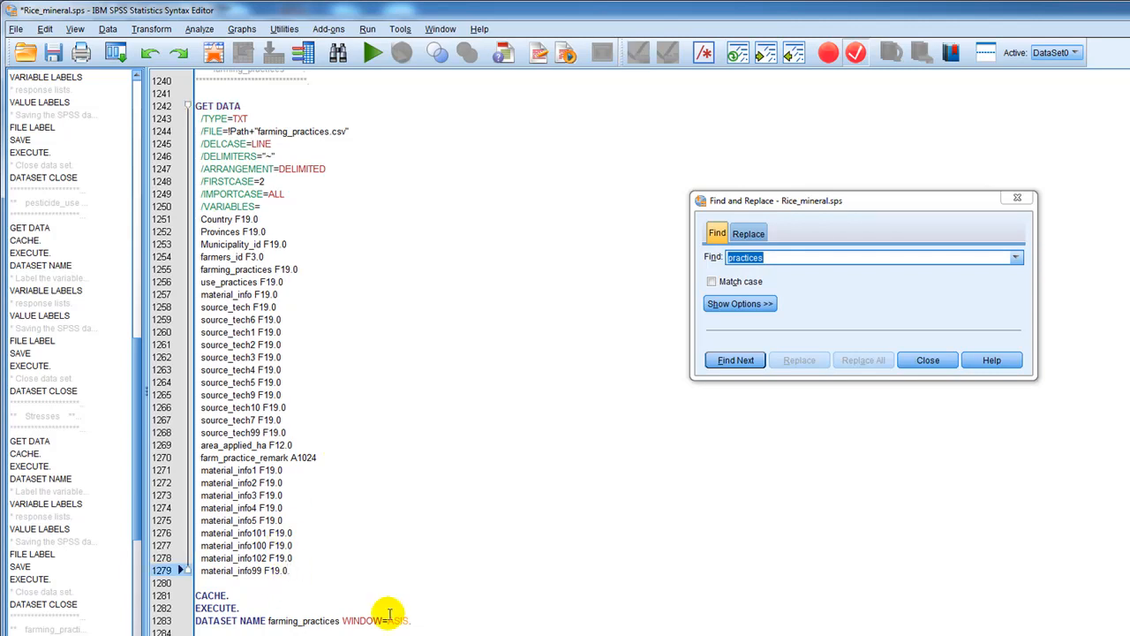
Move the source_tech6 to source_tech99 label lines directly below source_tech in the farming_practices VARIABLE LABELS block.
scroll(442, 571, "down", 15)
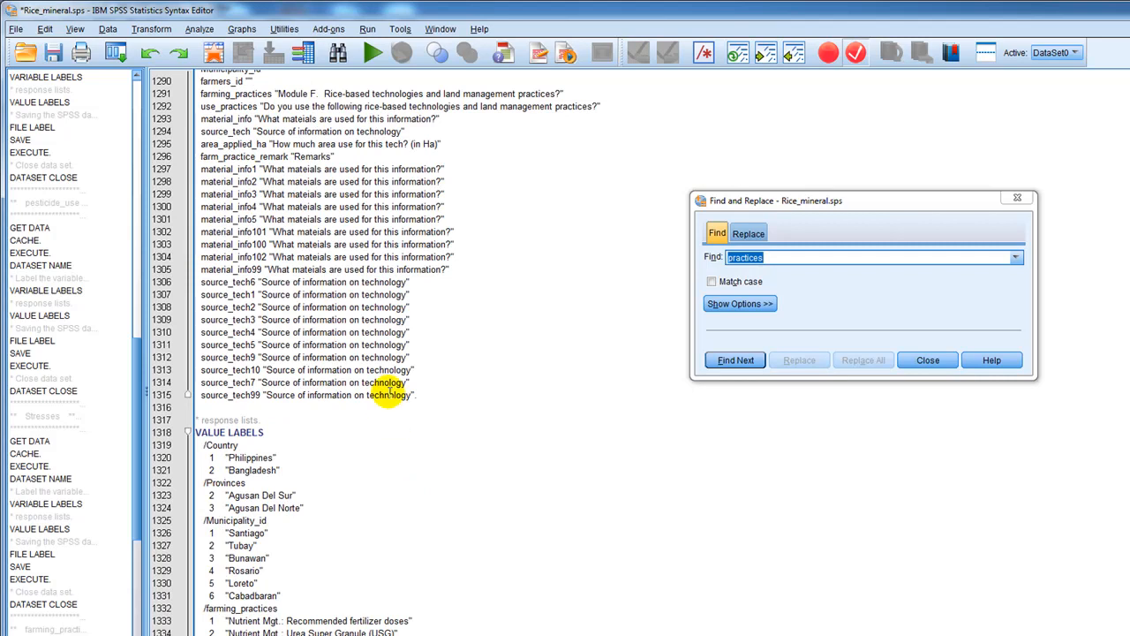
scroll(388, 389, "up", 3)
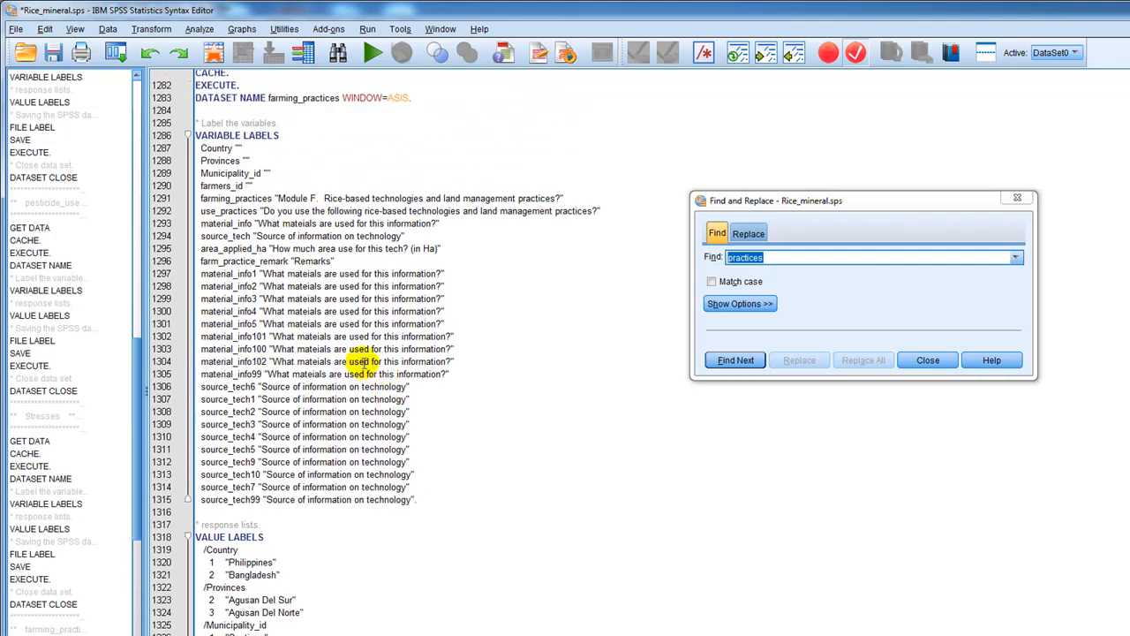
left_click(203, 249)
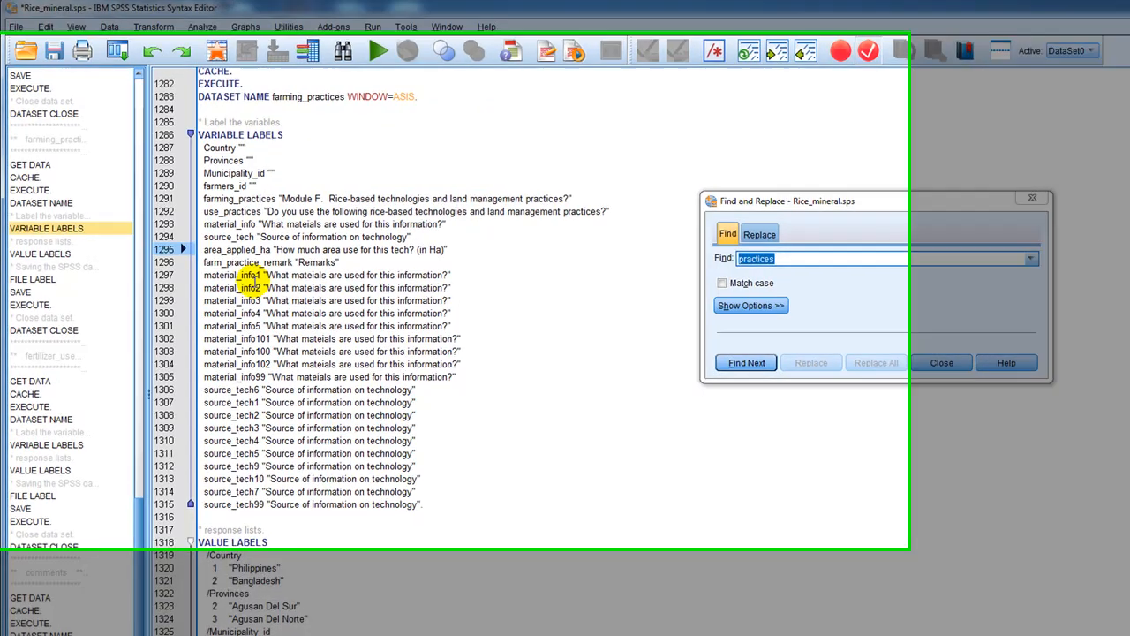
key("Return")
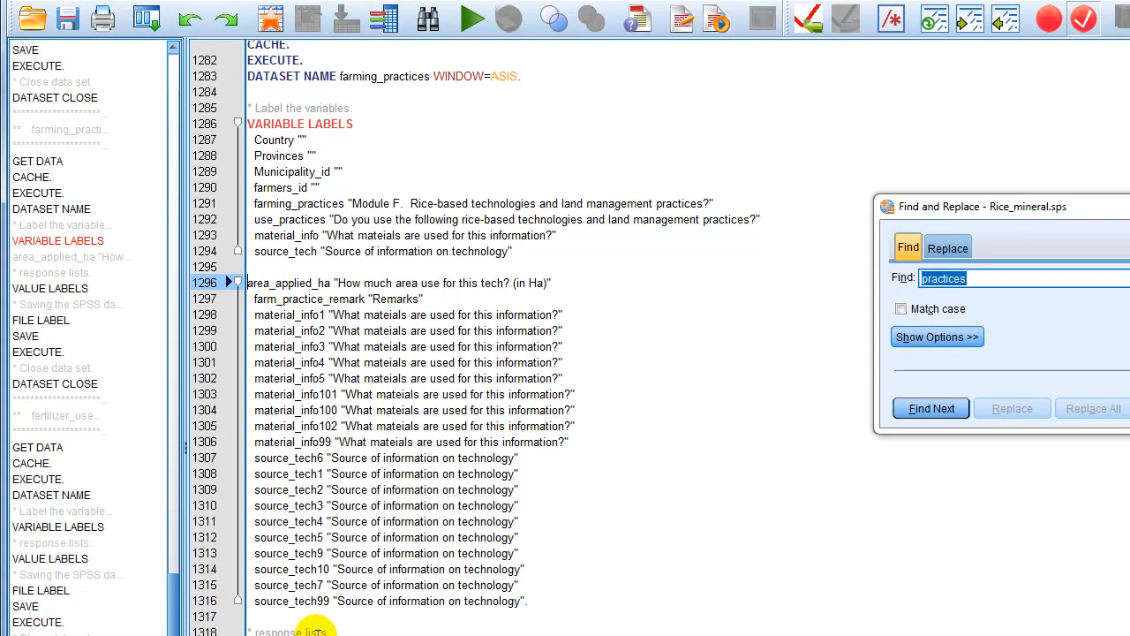
left_click_drag(553, 605, 243, 461)
key("ctrl+x")
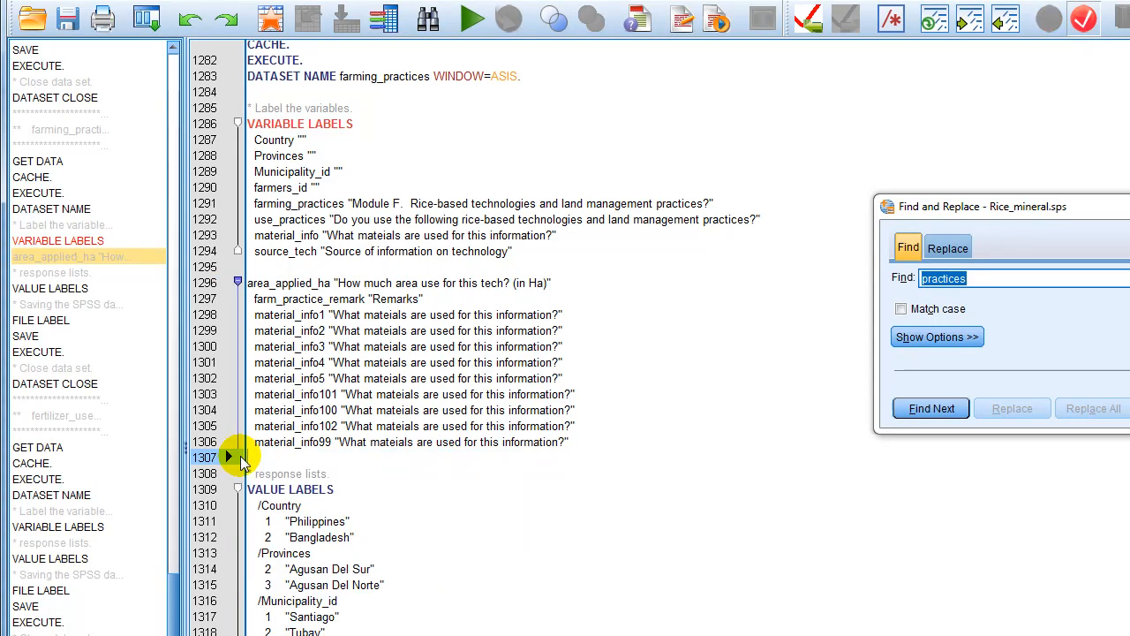
left_click(283, 262)
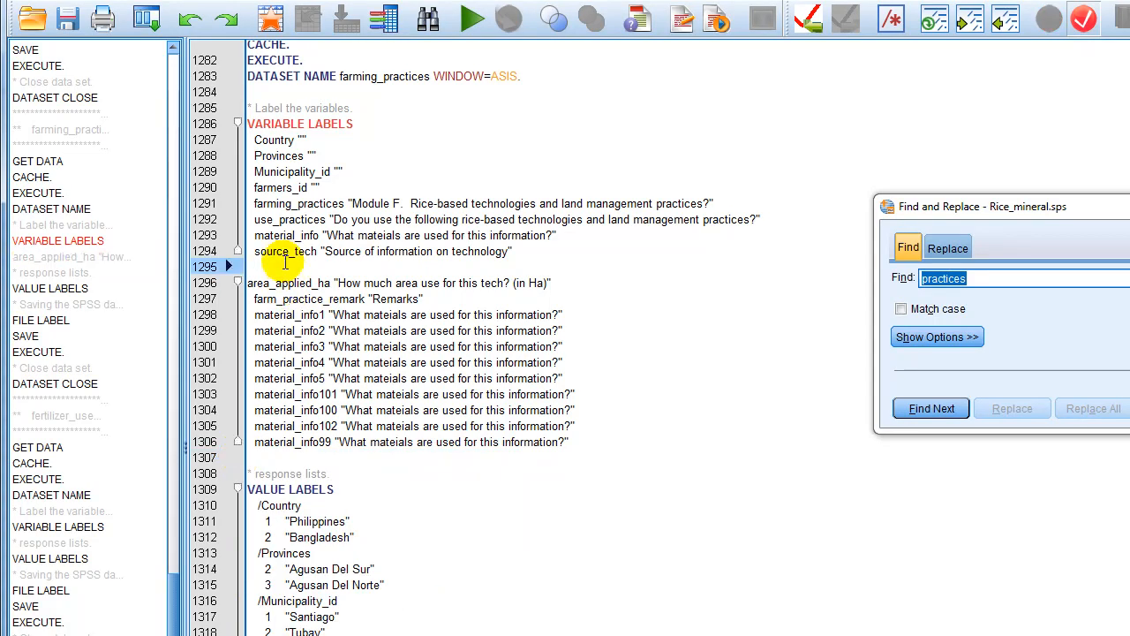
key("ctrl+v")
Trim the extra indent before the source_tech6 label and move the closing period from the source_tech99 label line to material_info99.
left_click(261, 267)
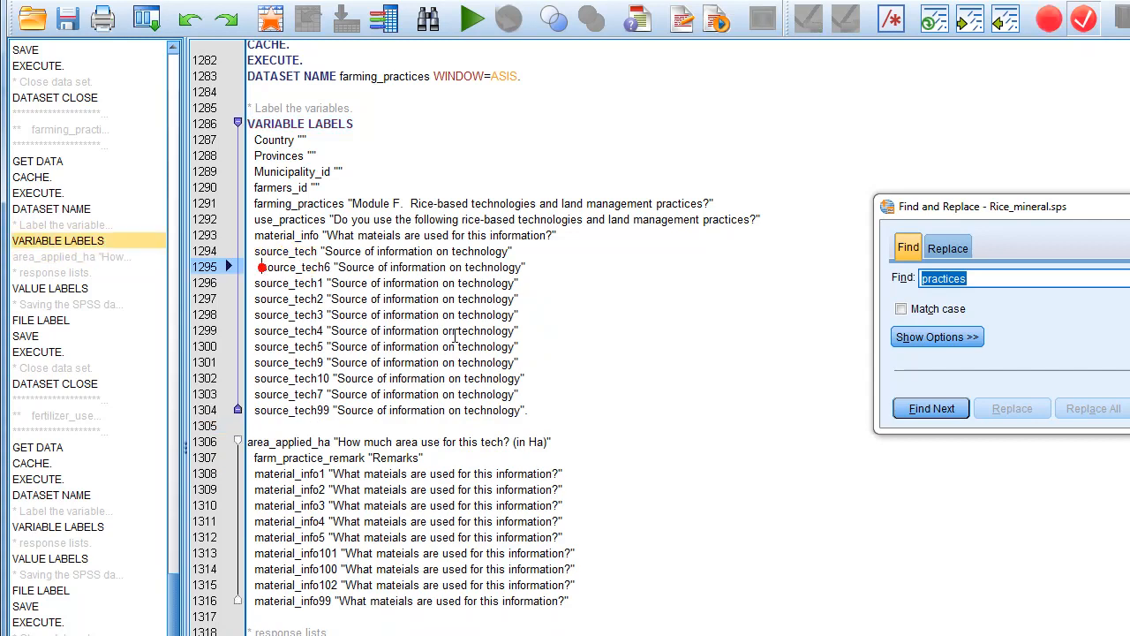
key("BackSpace")
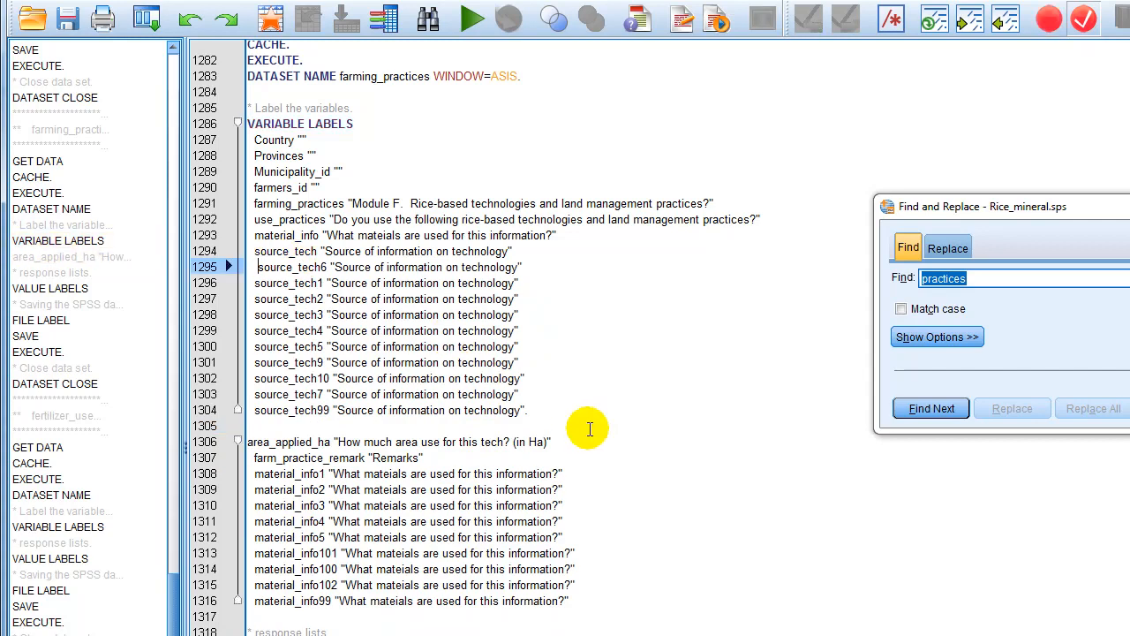
left_click(552, 410)
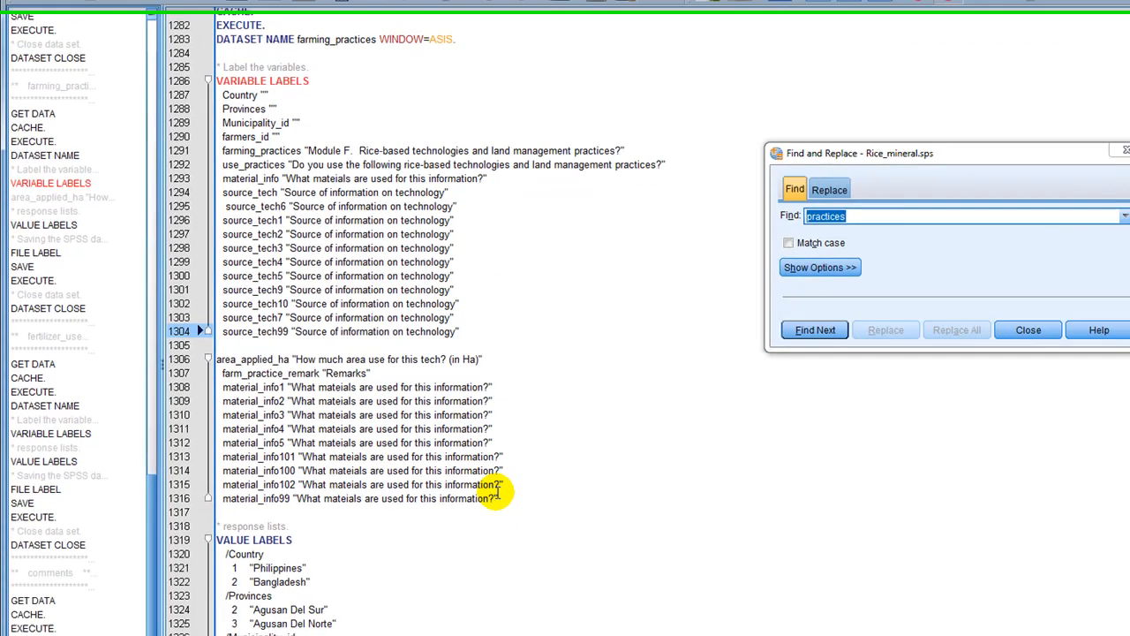
left_click(565, 600)
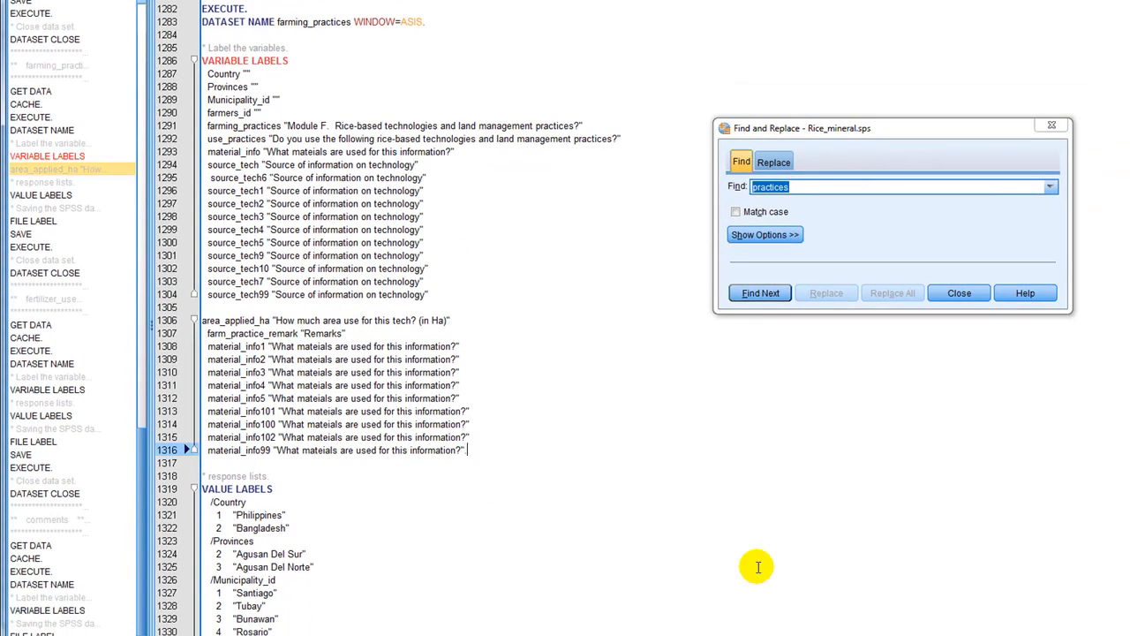
Examine the remaining fertilizer_use and comments blocks for multiple-choice variables that need reordering.
scroll(854, 604, "down", 18)
scroll(600, 463, "down", 20)
scroll(533, 496, "down", 19)
scroll(533, 497, "down", 4)
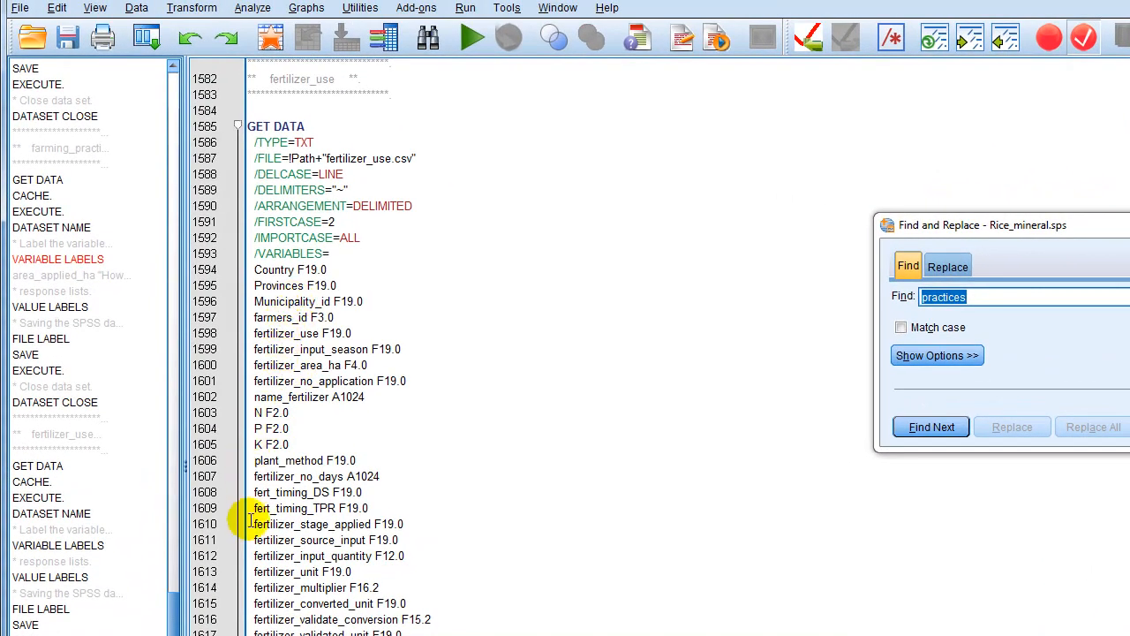
scroll(273, 441, "down", 1)
scroll(290, 585, "down", 3)
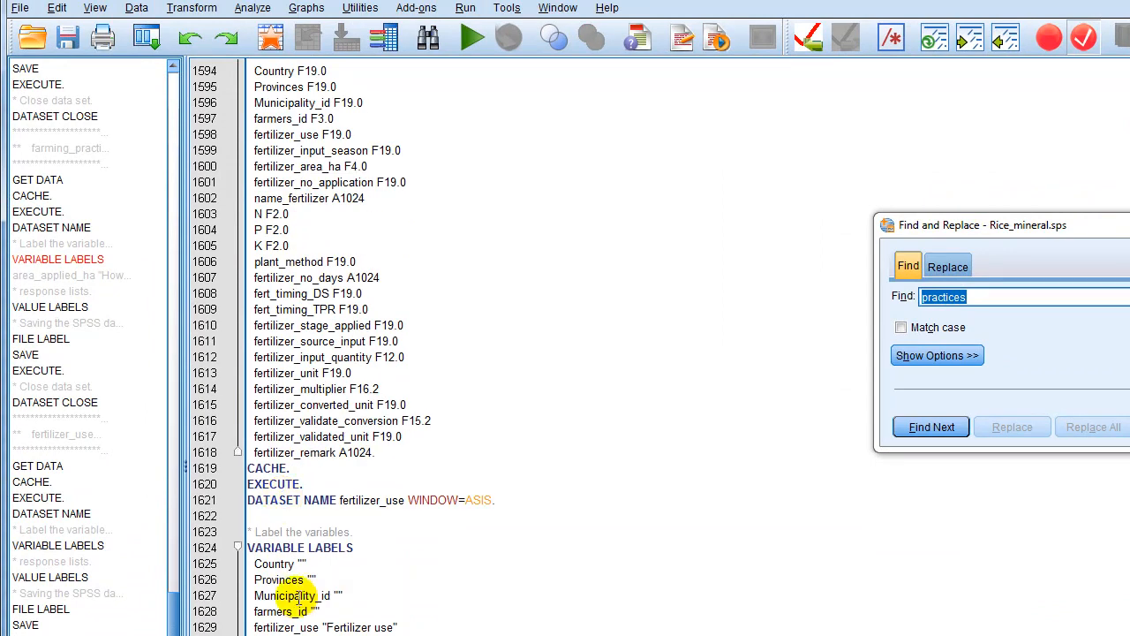
scroll(298, 606, "down", 8)
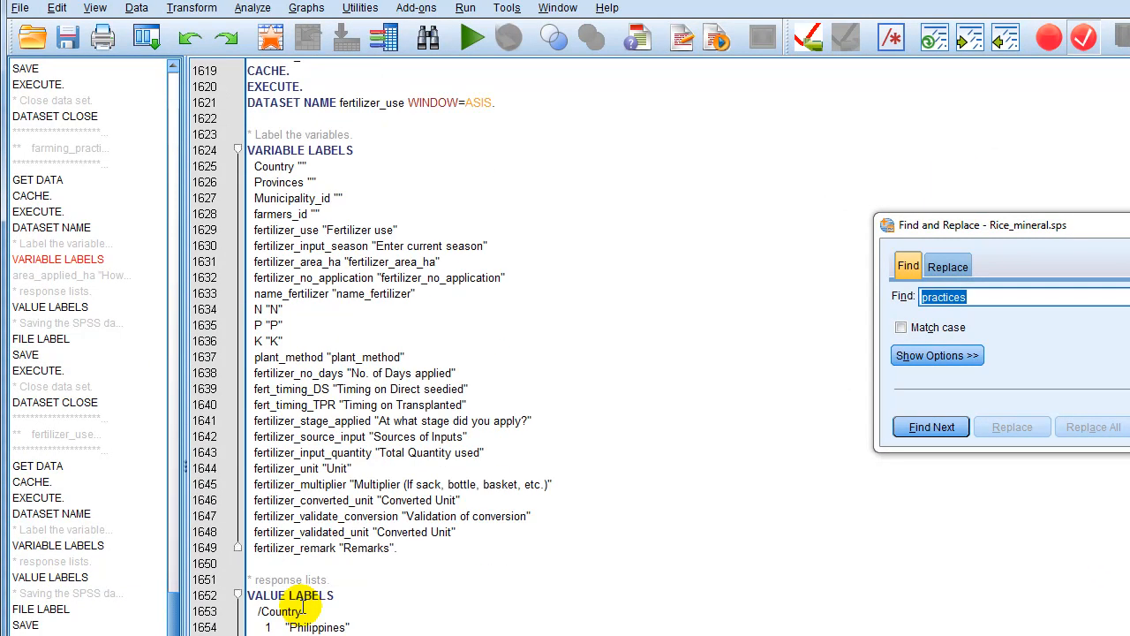
scroll(300, 606, "down", 20)
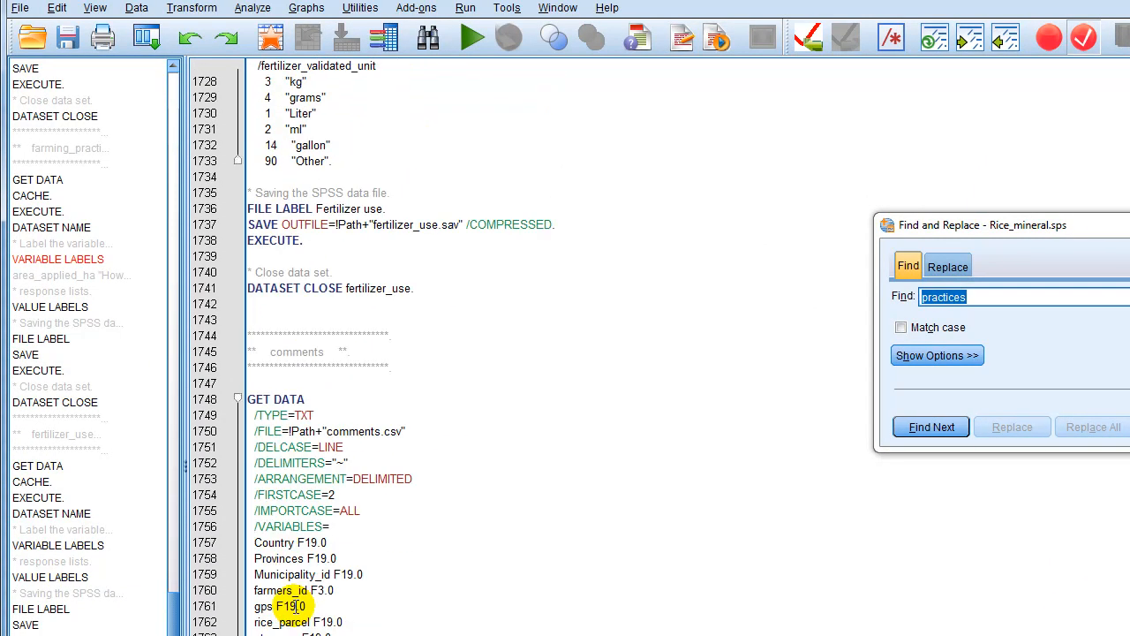
scroll(294, 605, "down", 1)
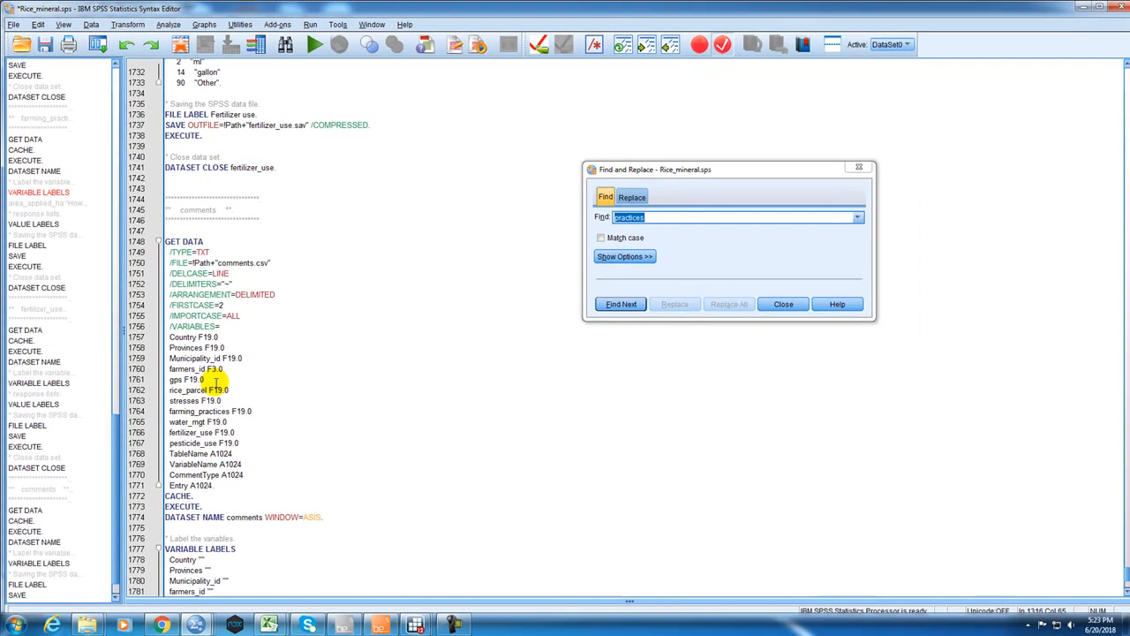
scroll(214, 380, "down", 3)
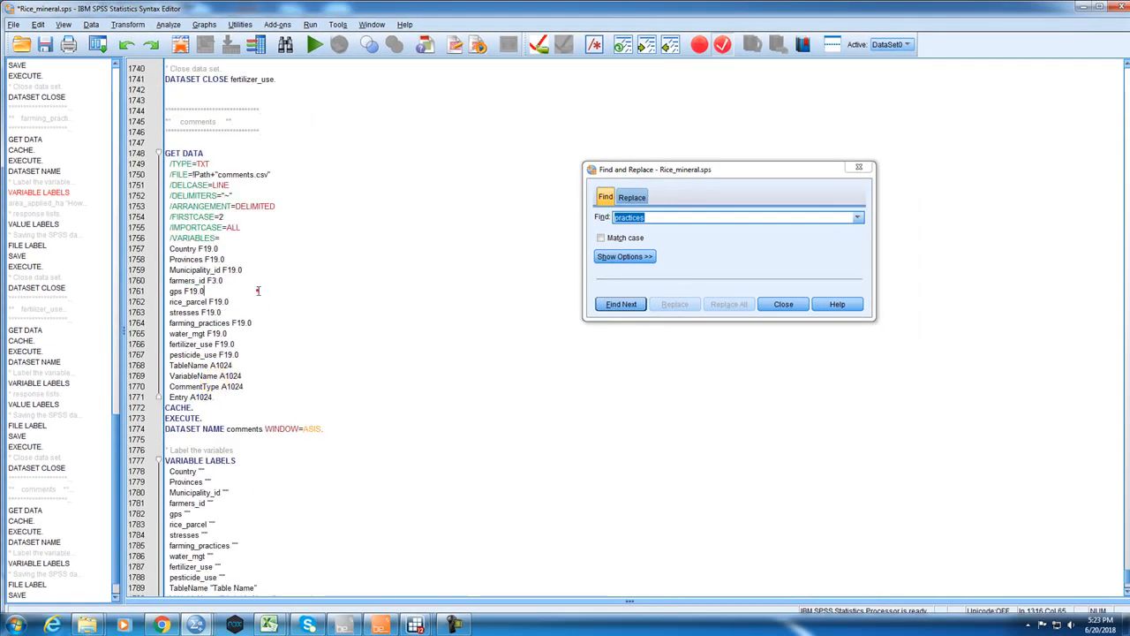
left_click(258, 291)
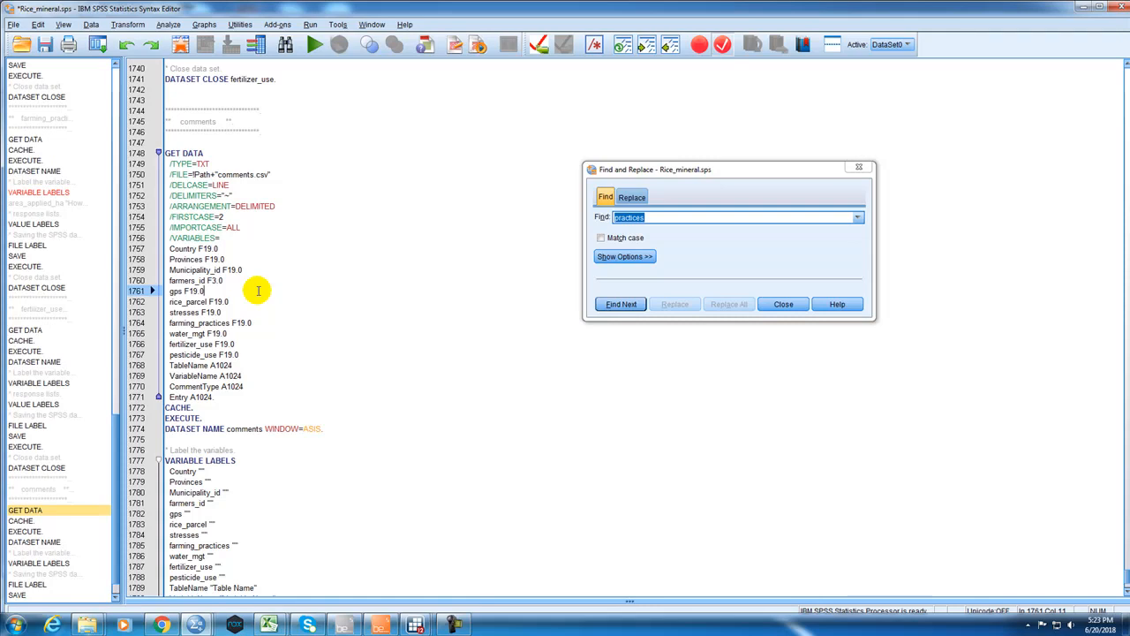
scroll(258, 290, "down", 4)
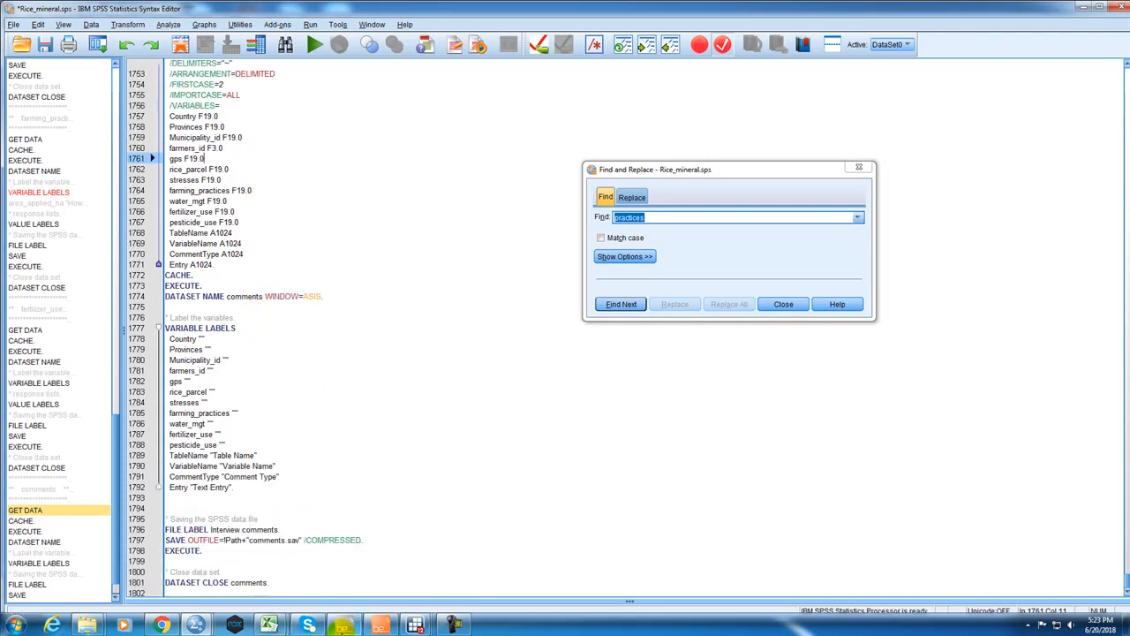
Switch to Surveybe to check the Q.2 and Q.3 multiple-choice answers in Module F. Practices, leaving the Q.3 choices unticked, and return to the SPSS syntax.
left_click(380, 625)
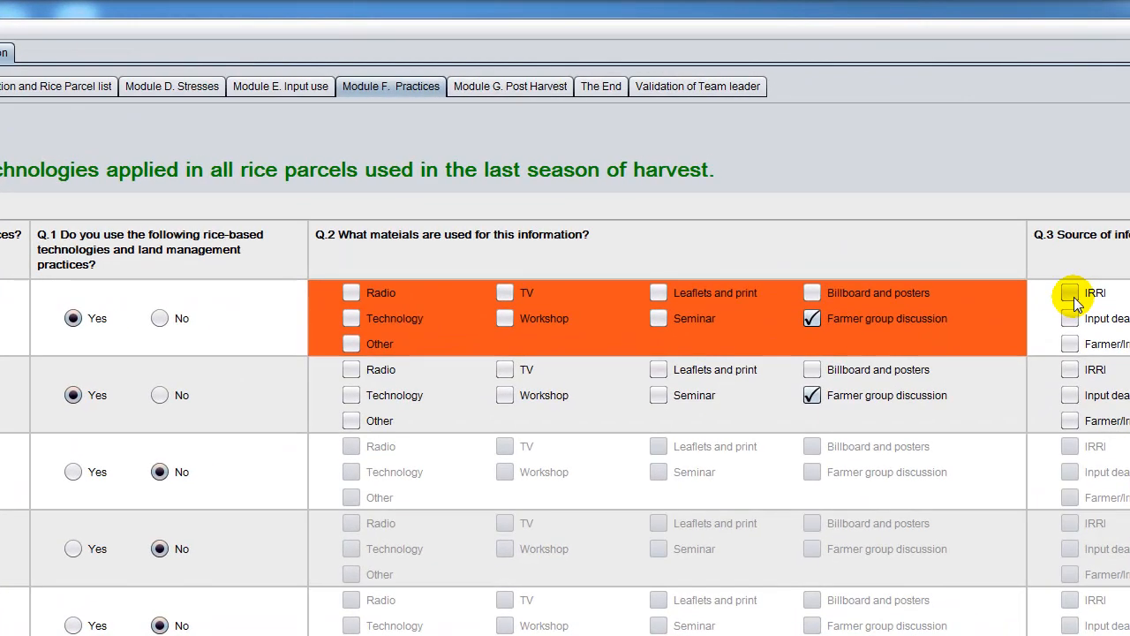
left_click(999, 195)
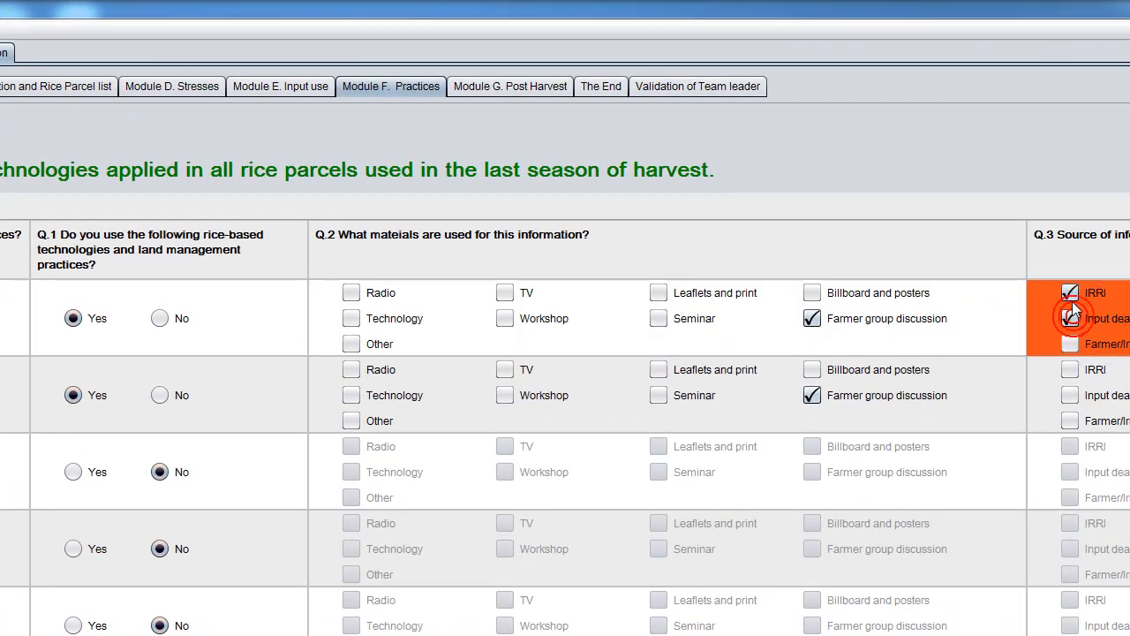
left_click(1069, 294)
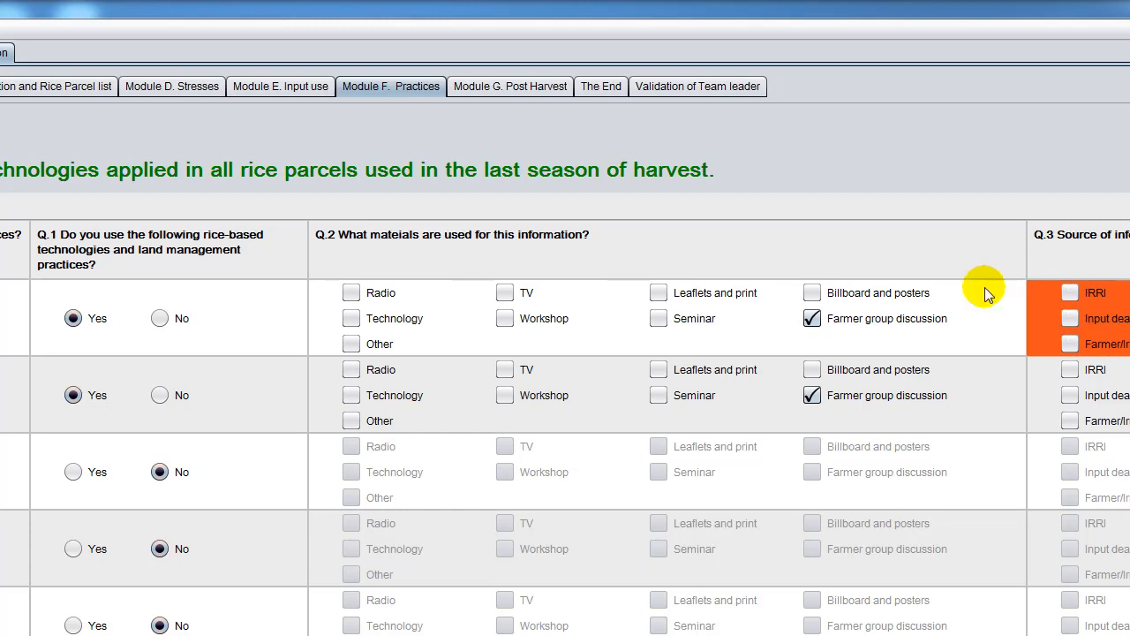
left_click(811, 292)
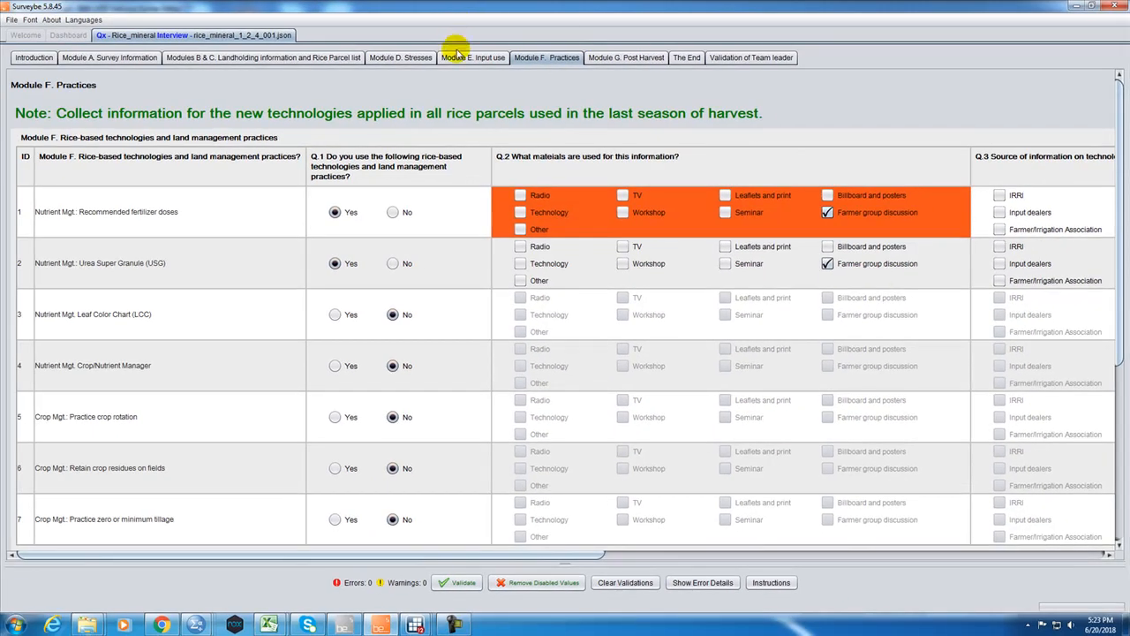
left_click(1086, 7)
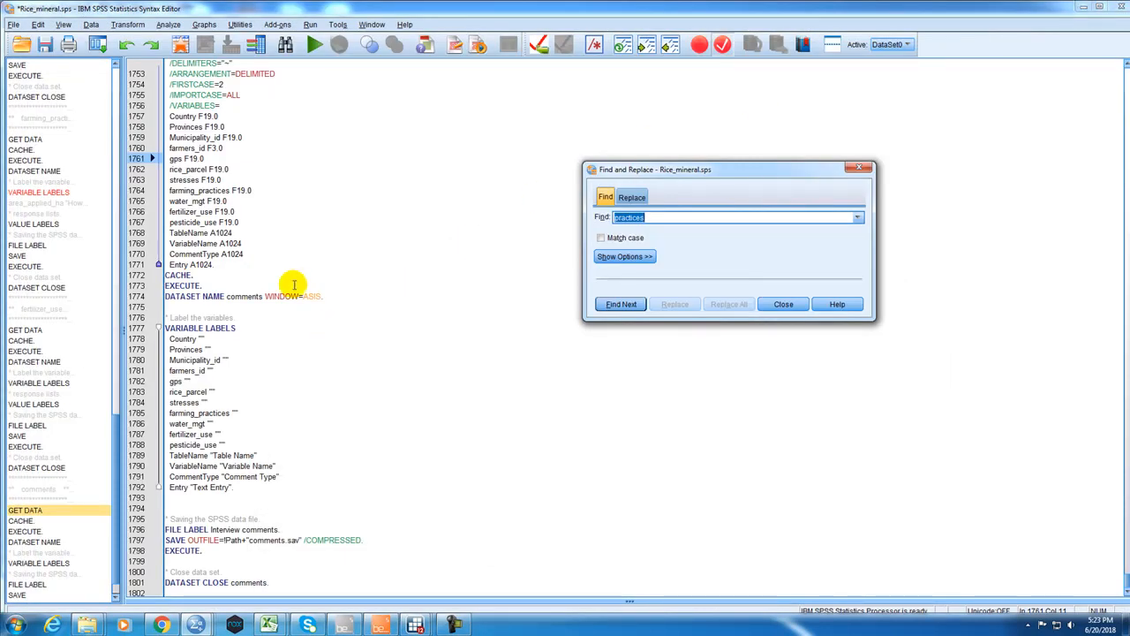
Search the syntax for "material", go through the matches into the water_mgt VARIABLE LABELS block, and close the search.
scroll(305, 462, "up", 20)
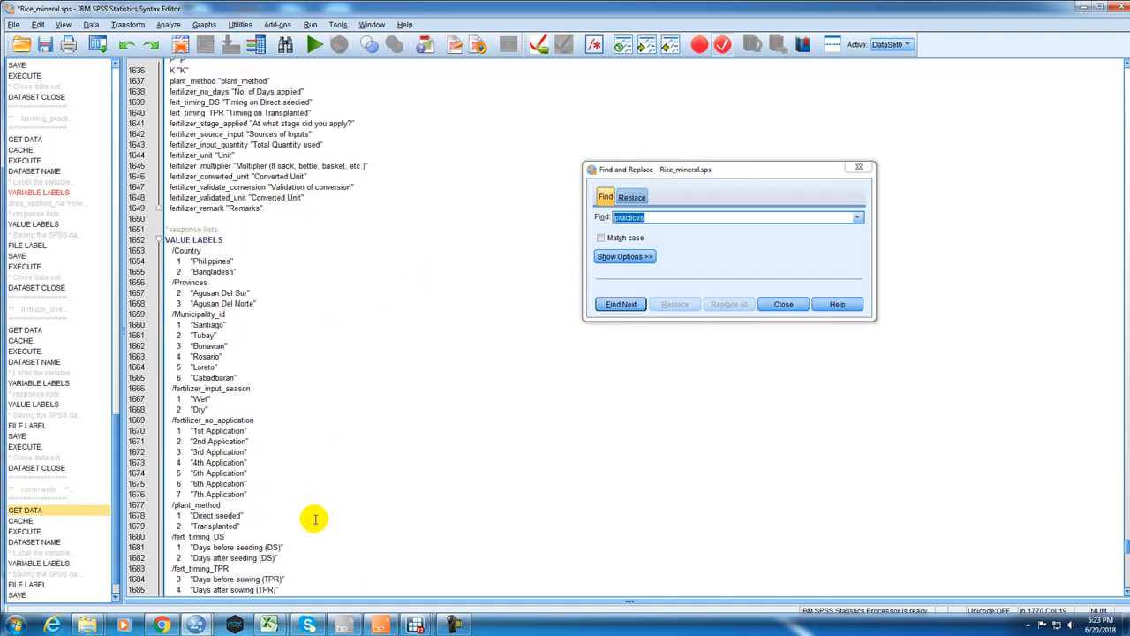
scroll(324, 528, "down", 9)
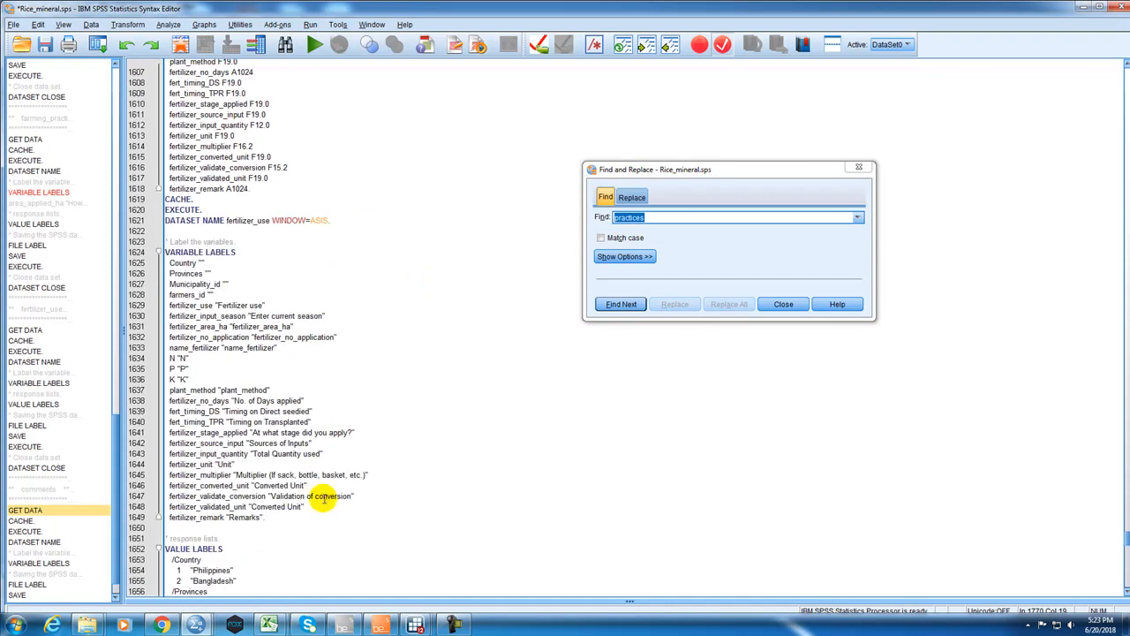
scroll(324, 497, "up", 20)
scroll(327, 510, "up", 7)
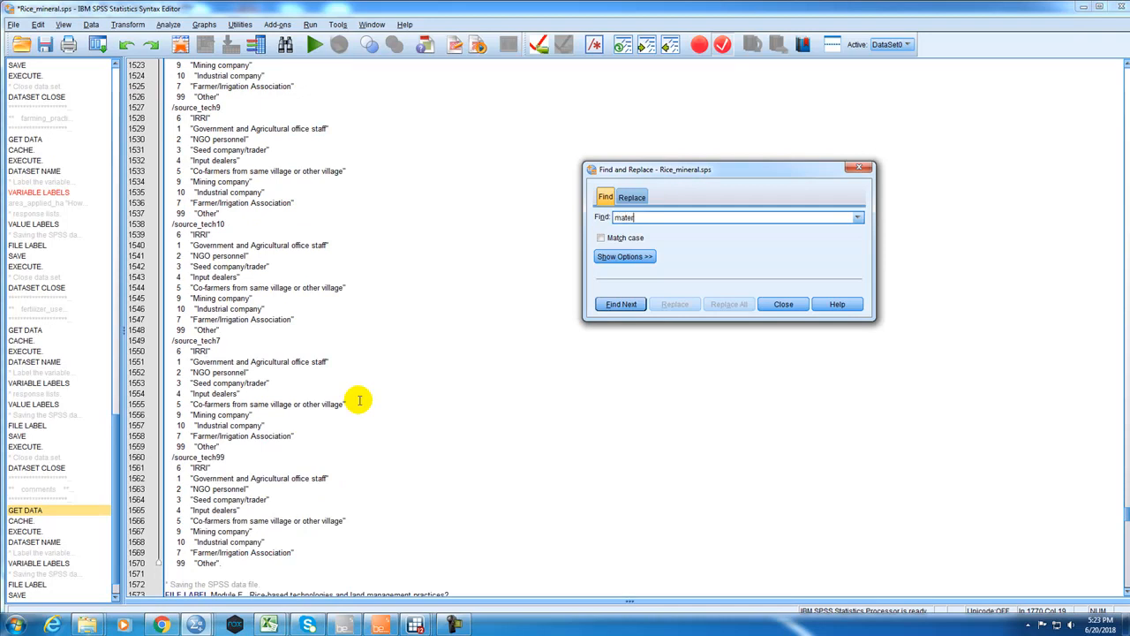
type("l")
key("Return")
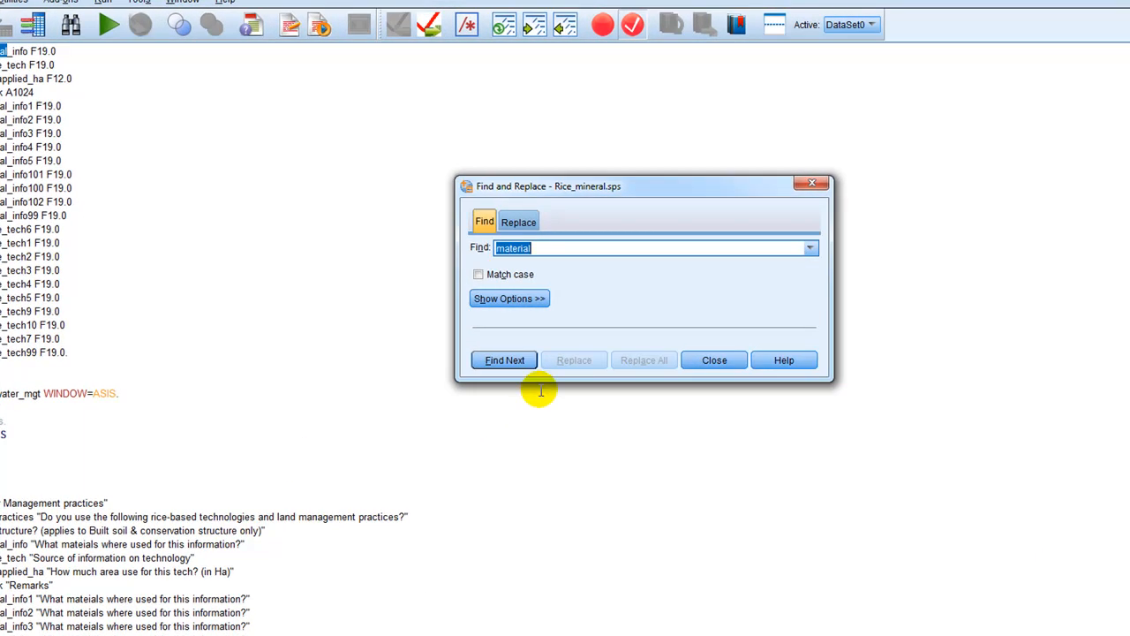
left_click(522, 360)
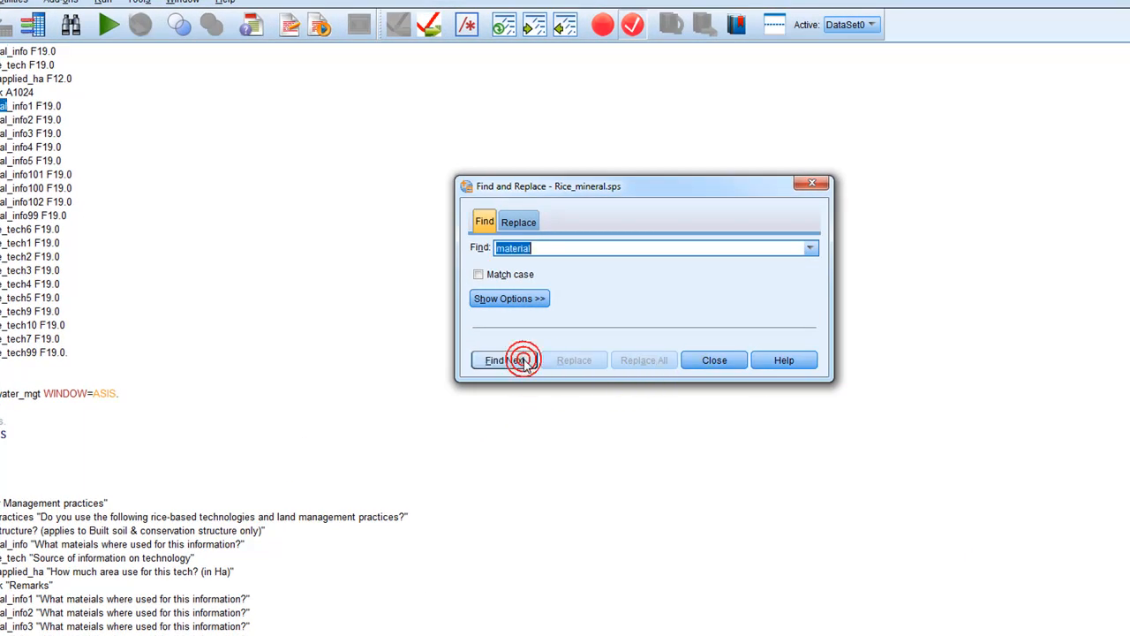
left_click(524, 362)
left_click(523, 362)
left_click(524, 361)
left_click(523, 361)
left_click(523, 361)
left_click(524, 361)
left_click(524, 361)
left_click(524, 361)
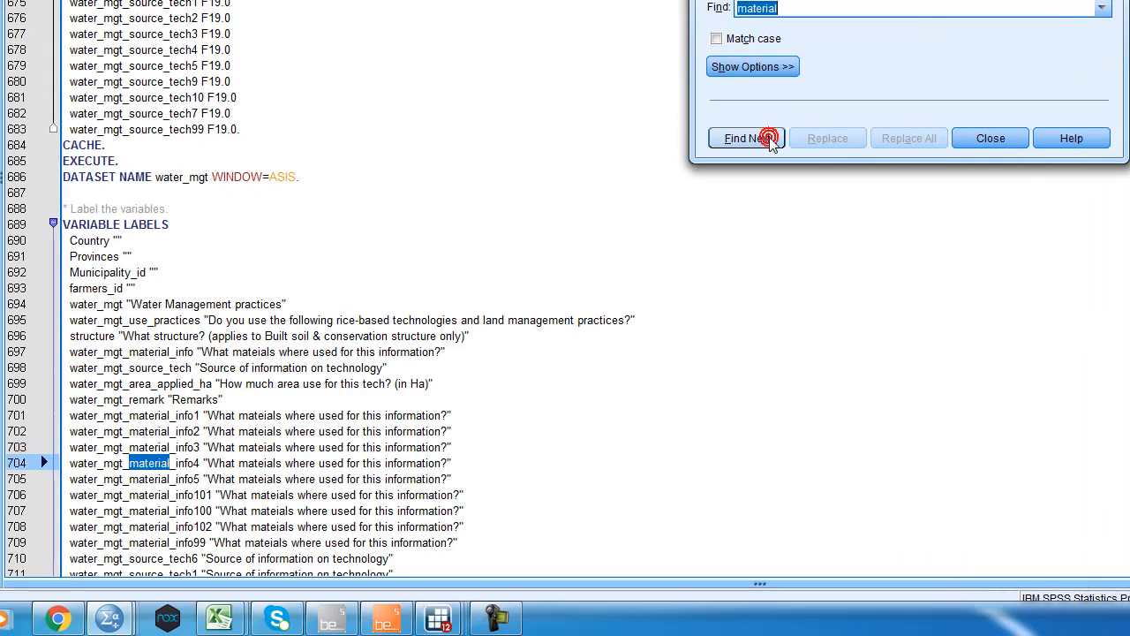
left_click(763, 139)
left_click(990, 138)
Look through the water_mgt and earlier blocks, and return to the material_info label in the farming_practices VARIABLE LABELS block.
scroll(800, 401, "down", 20)
scroll(657, 526, "up", 13)
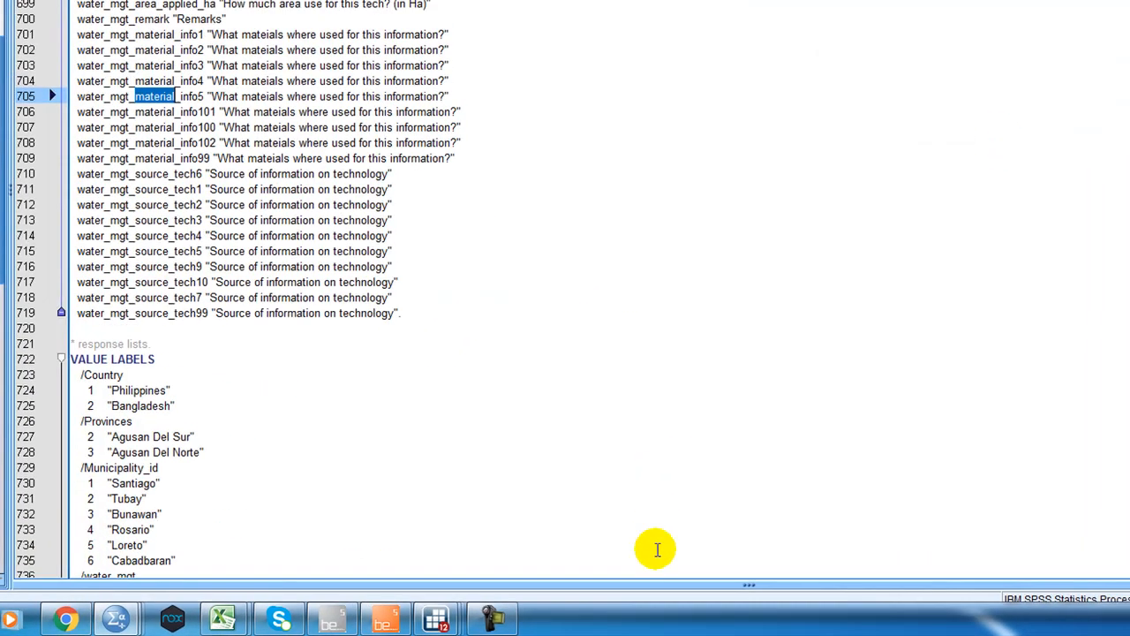
scroll(580, 563, "up", 20)
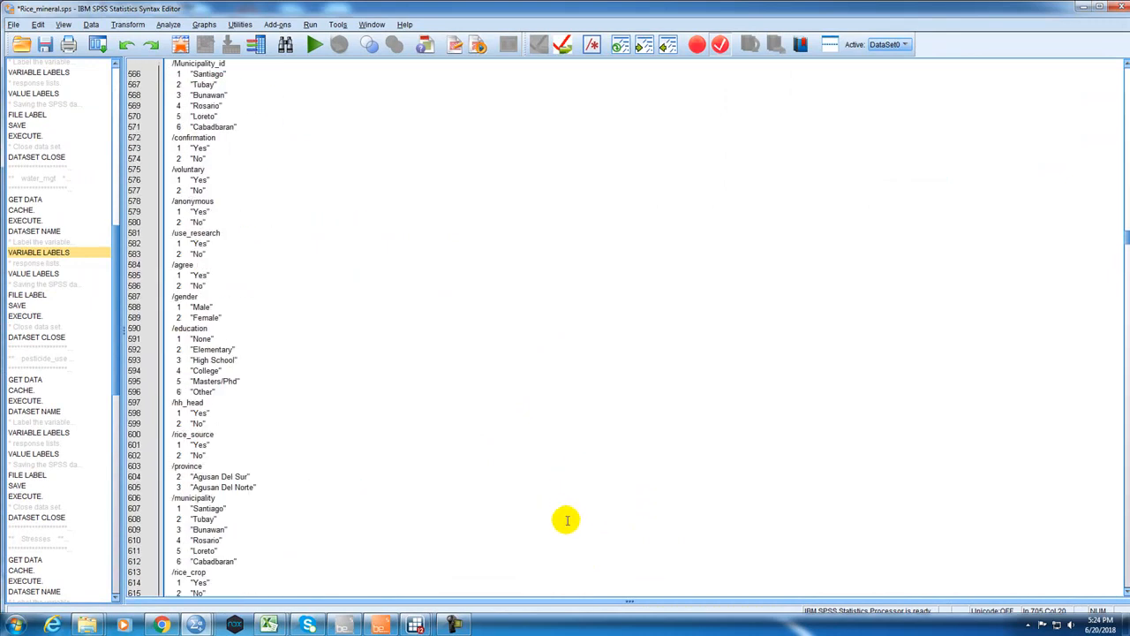
scroll(570, 553, "up", 20)
scroll(569, 552, "up", 10)
scroll(570, 552, "up", 20)
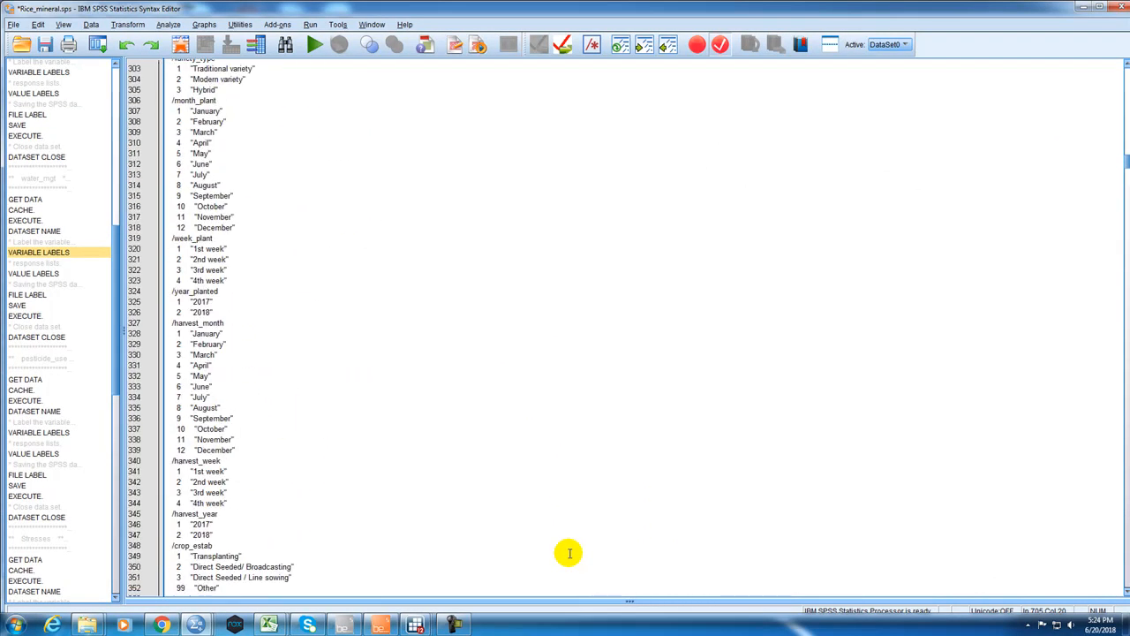
scroll(569, 552, "down", 10)
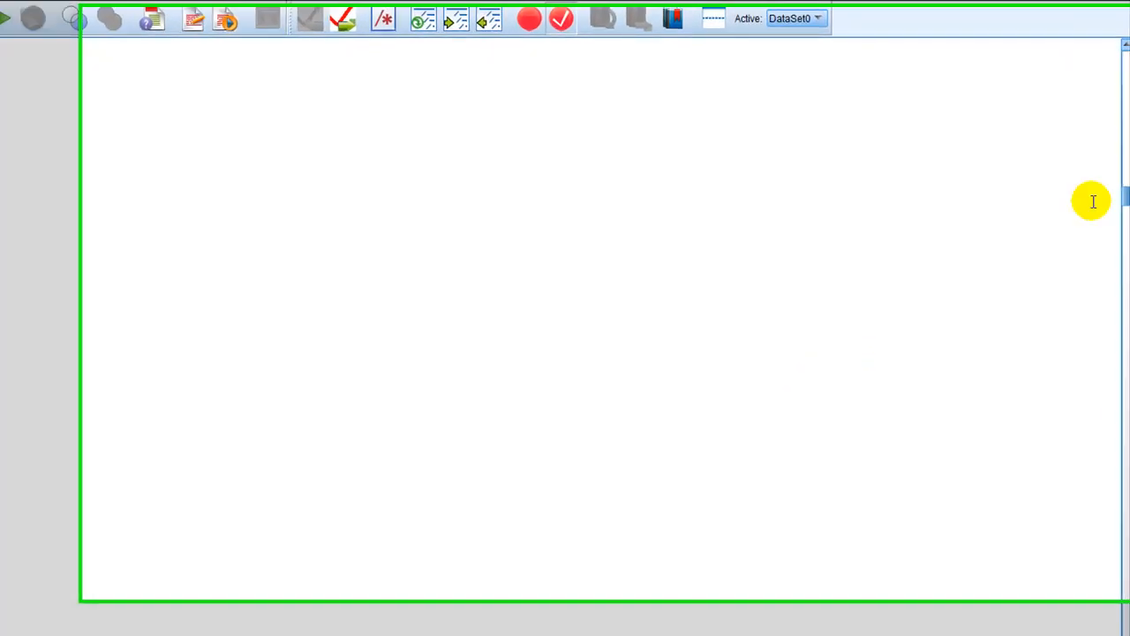
left_click_drag(1126, 172, 1123, 201)
left_click_drag(1122, 249, 1109, 333)
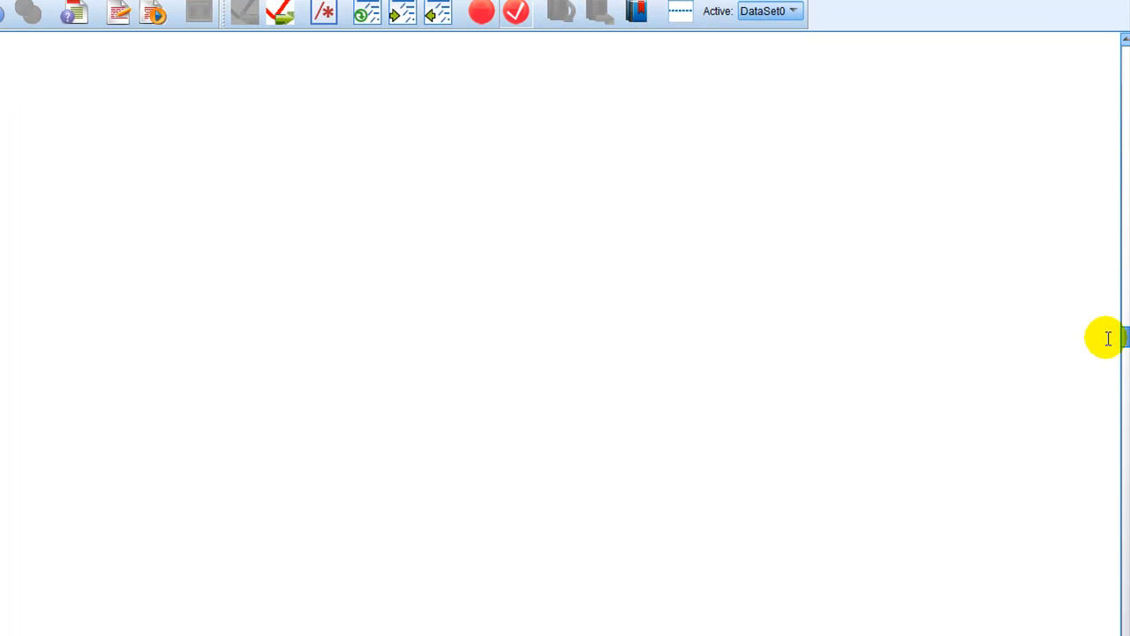
left_click_drag(1108, 338, 1064, 544)
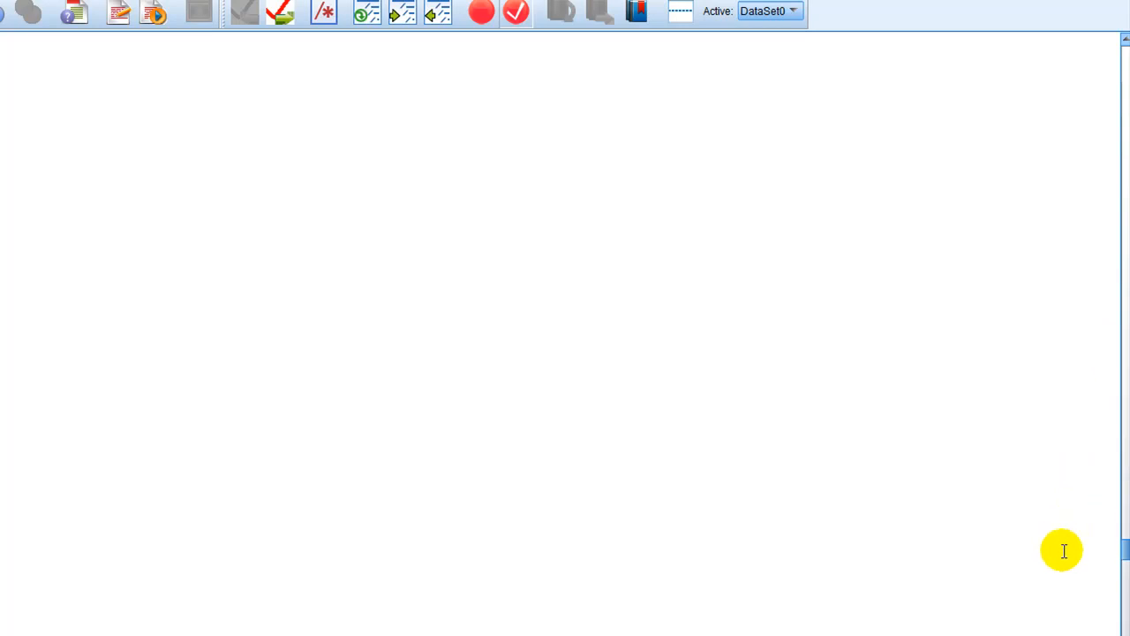
left_click_drag(1064, 551, 1059, 607)
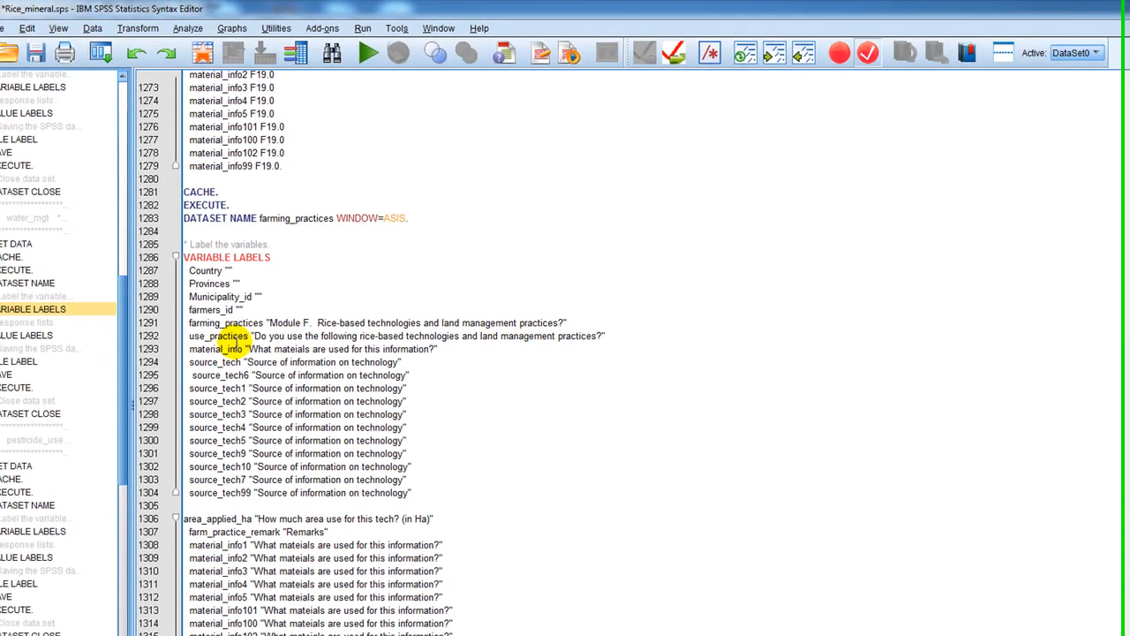
left_click(255, 343)
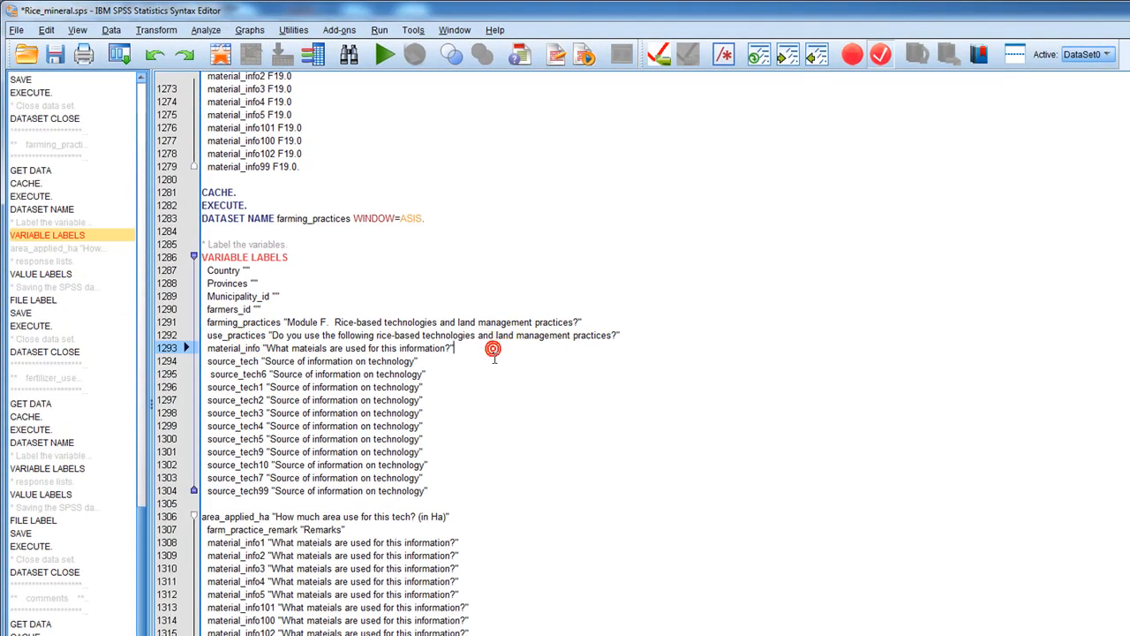
Copy the material_info1 to material_info99 lines directly below material_info in the farming_practices GET DATA variable list, without a period after the last one.
scroll(492, 357, "up", 6)
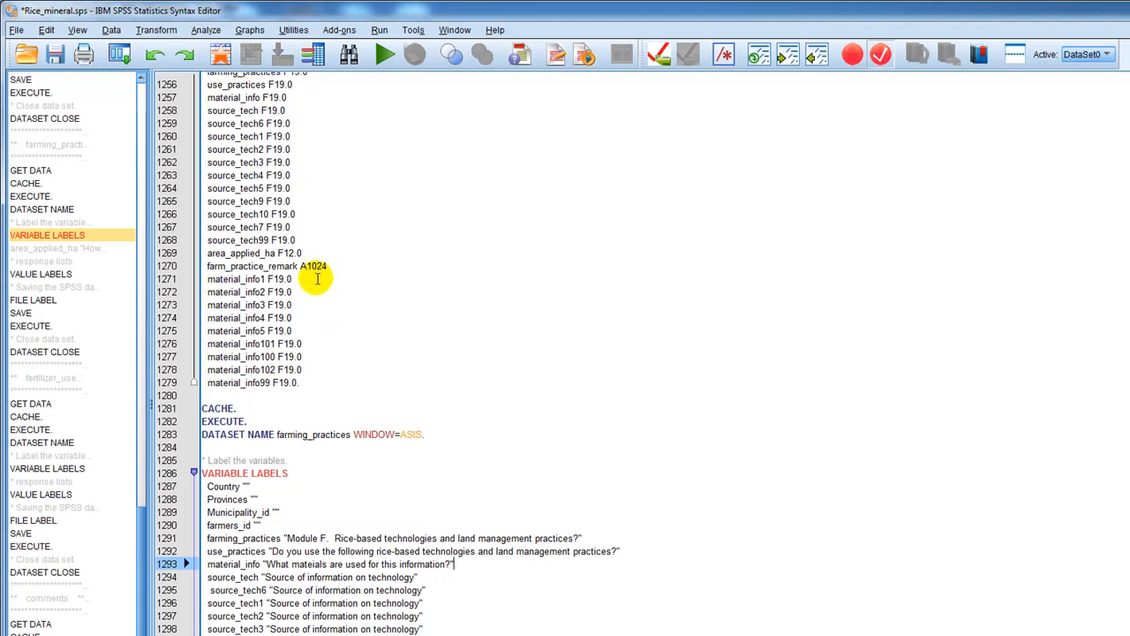
scroll(317, 278, "up", 3)
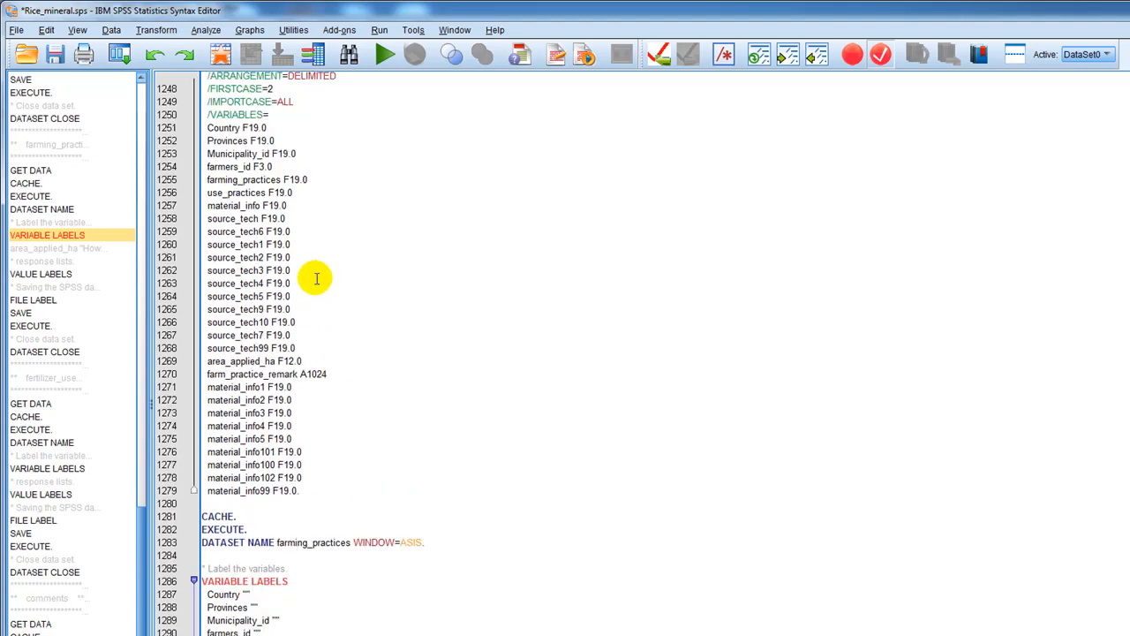
left_click(308, 205)
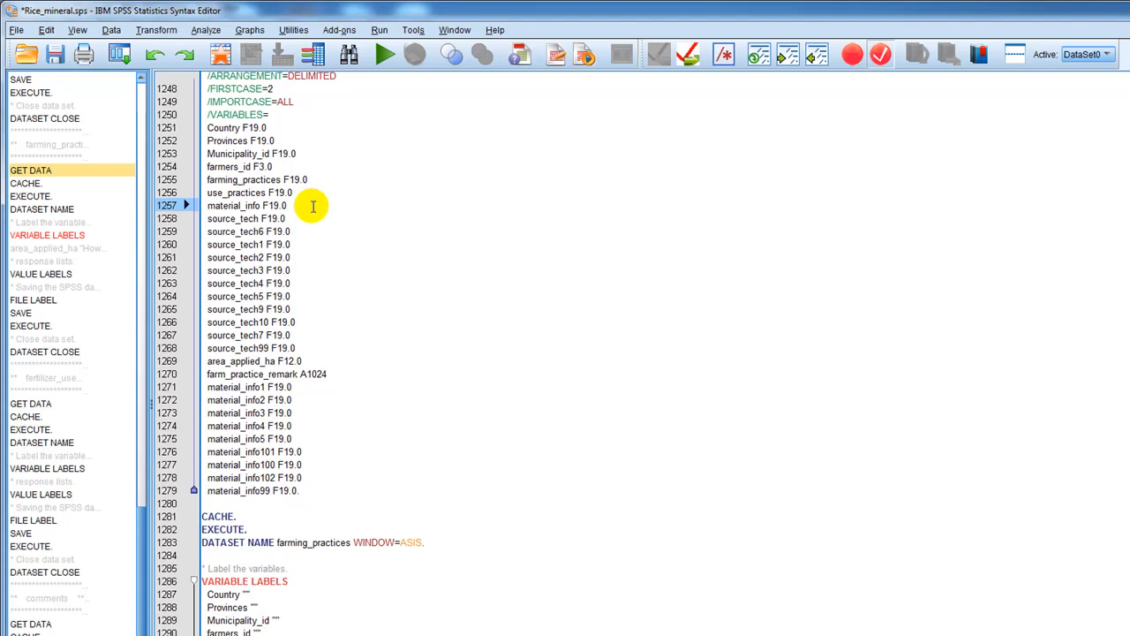
key("Return")
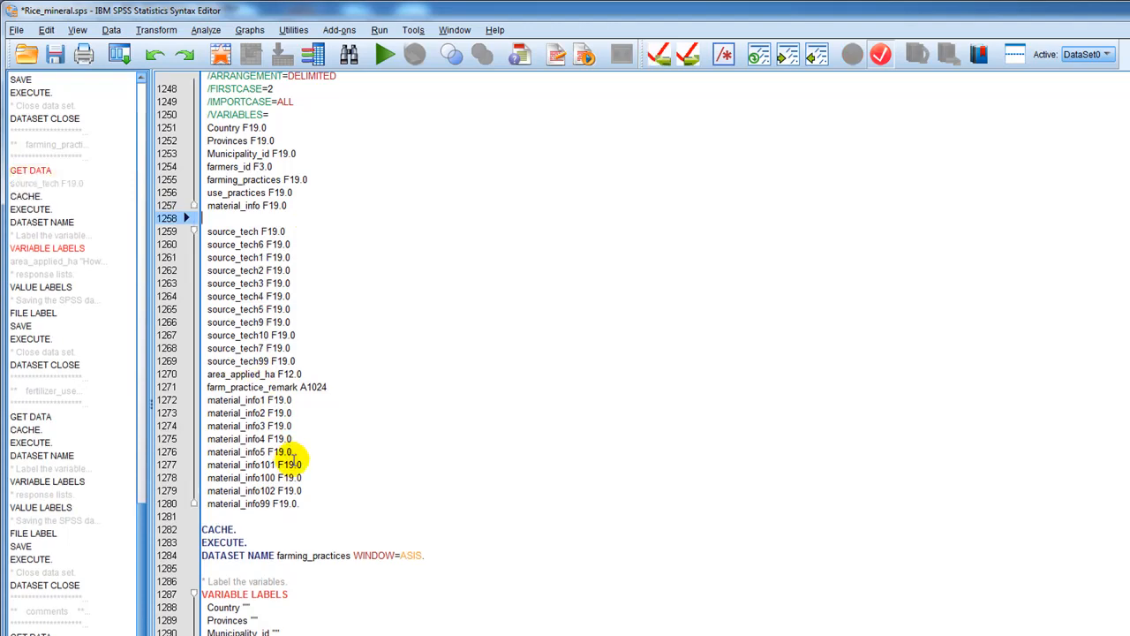
left_click_drag(300, 503, 201, 404)
key("ctrl+c")
left_click(228, 218)
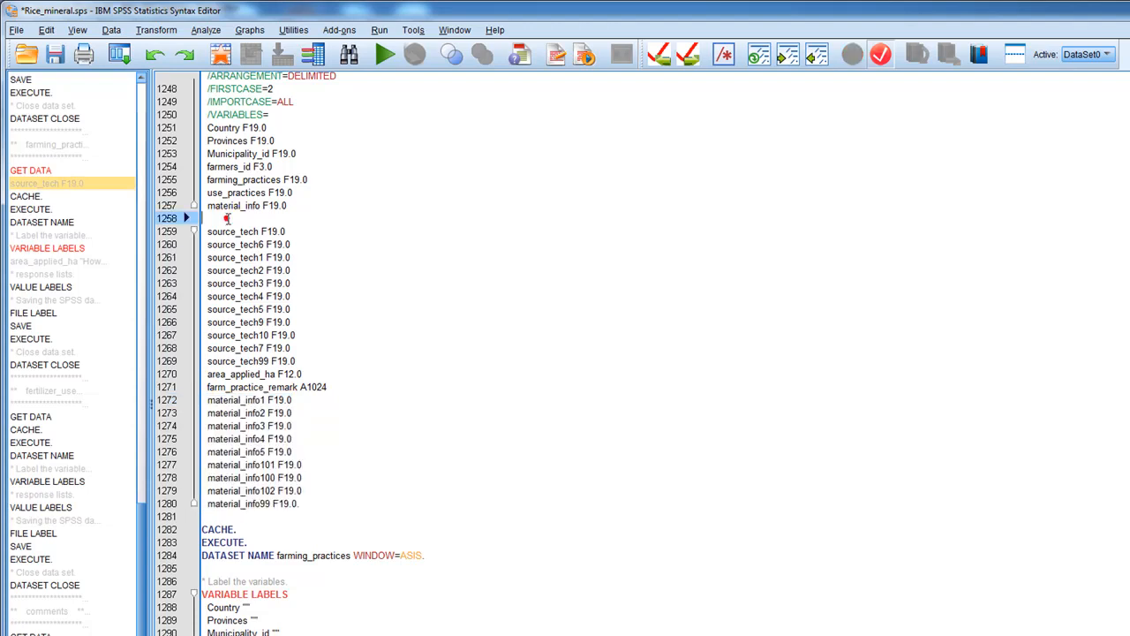
key("ctrl+v")
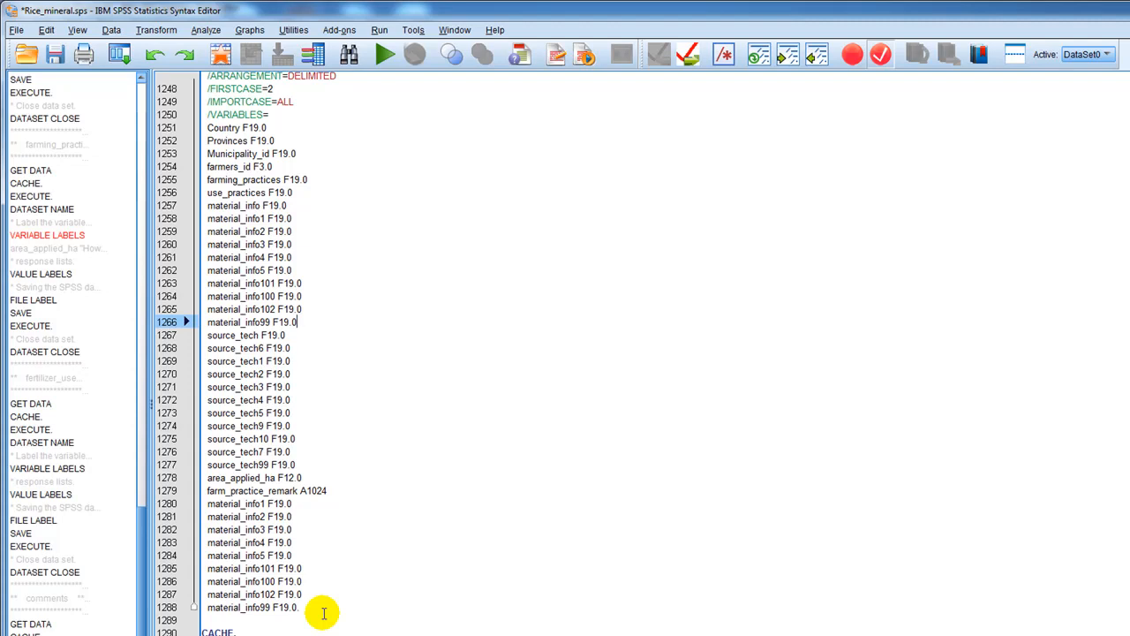
Delete the original material_info1 to material_info99 lines below farm_practice_remark and end the variable list with a period after farm_practice_remark A1024.
left_click_drag(323, 612, 188, 502)
key("BackSpace")
key("BackSpace")
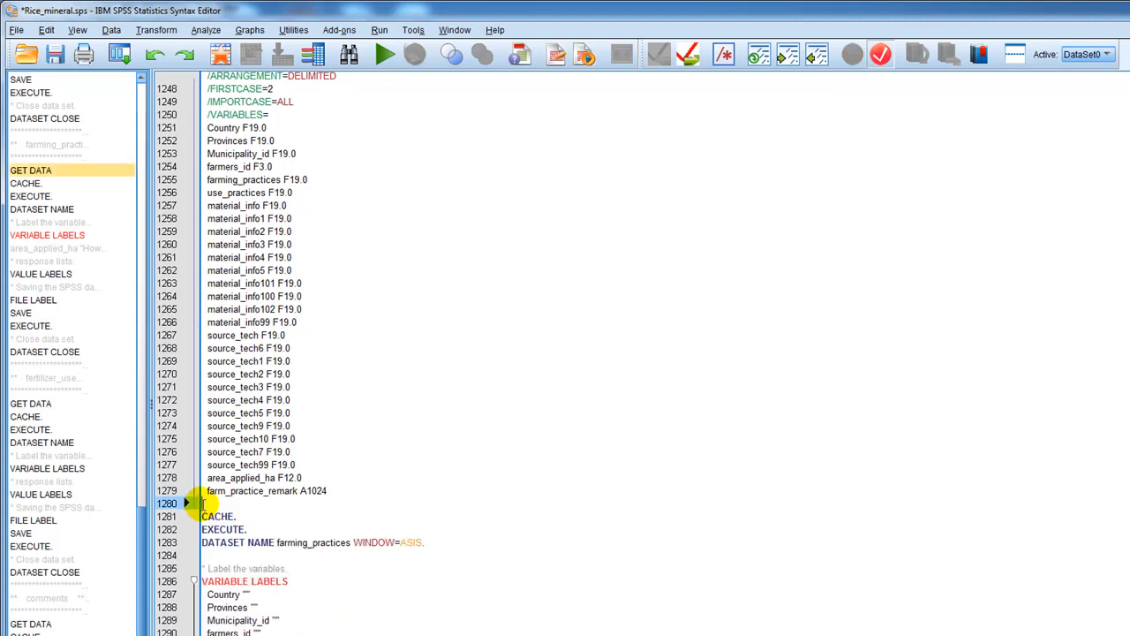
type(".")
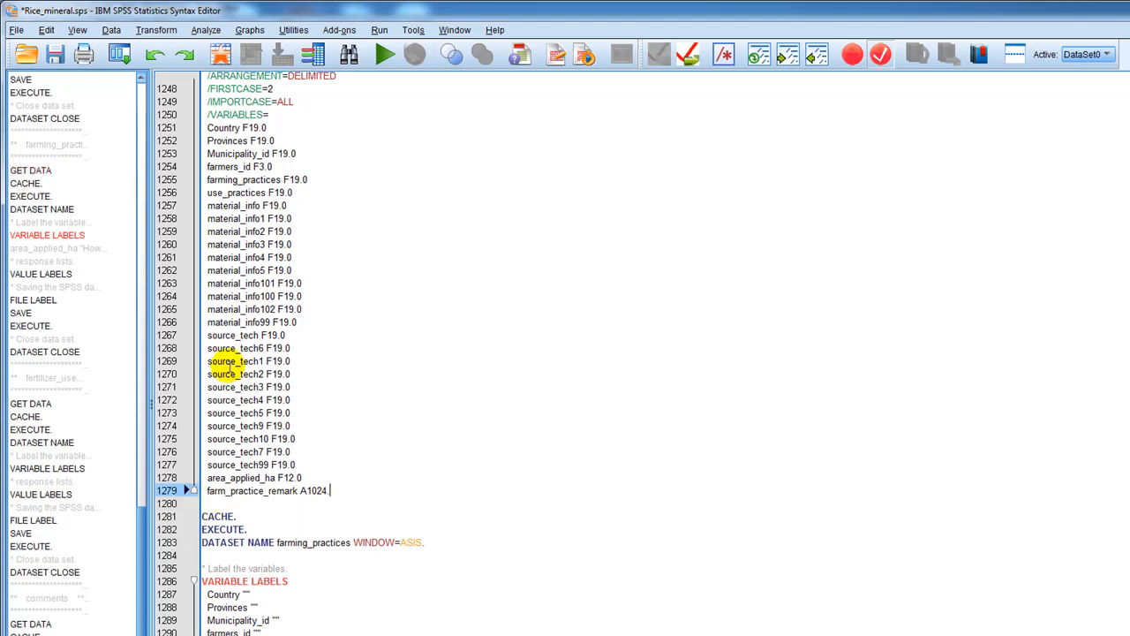
scroll(257, 398, "down", 8)
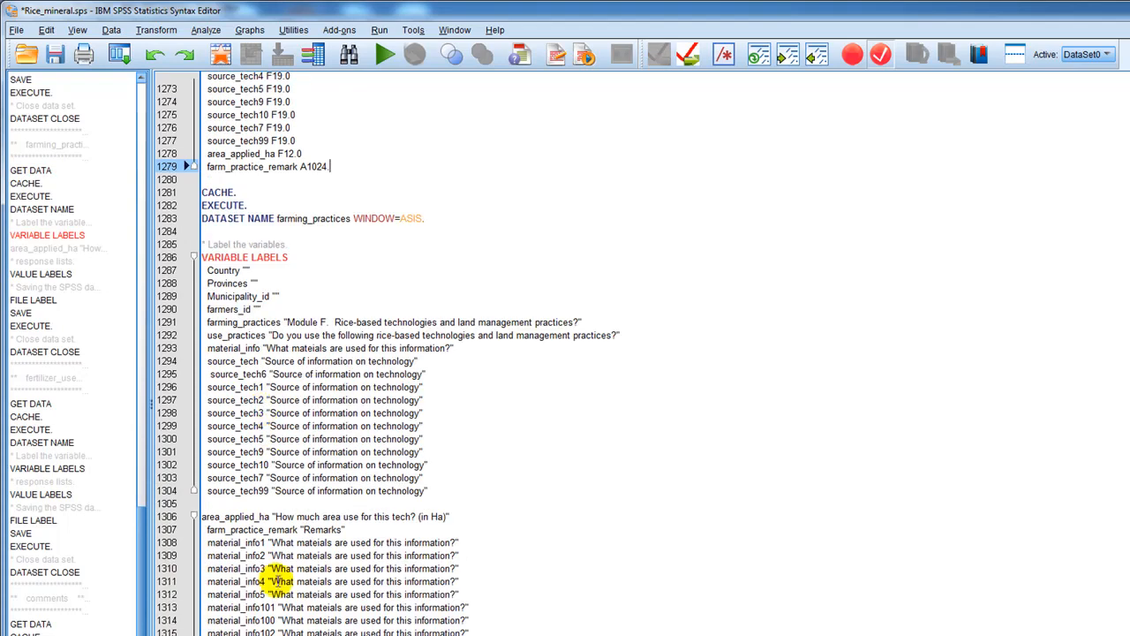
Insert a blank line below the material_info label in the farming_practices VARIABLE LABELS block and align the source_tech and source_tech6 lines with the others.
scroll(277, 565, "down", 3)
left_click(207, 254)
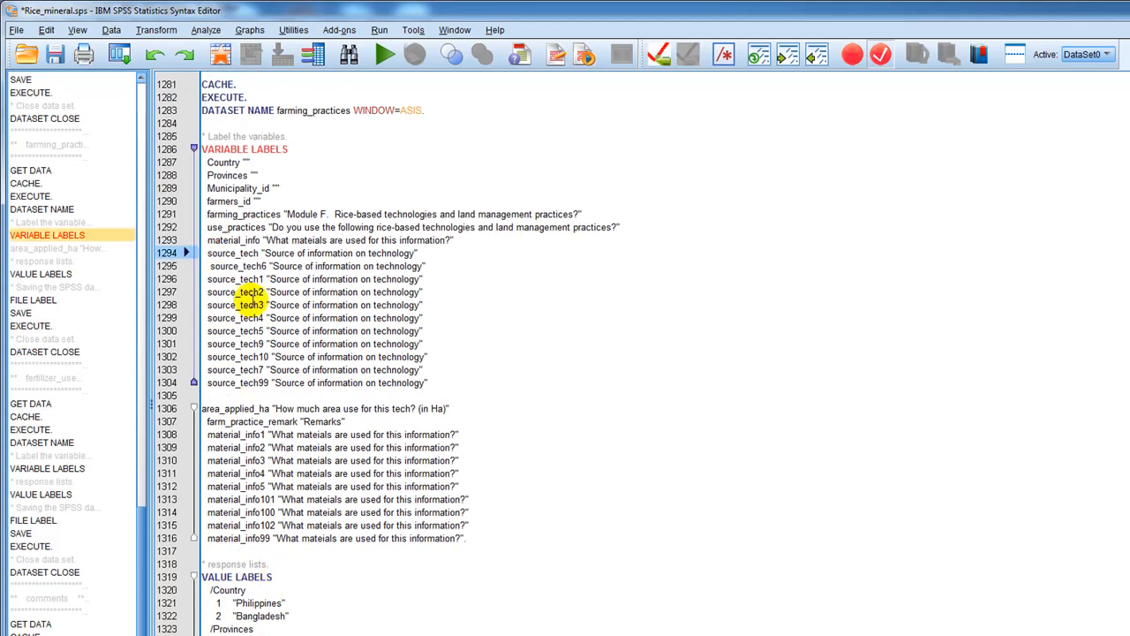
key("Return")
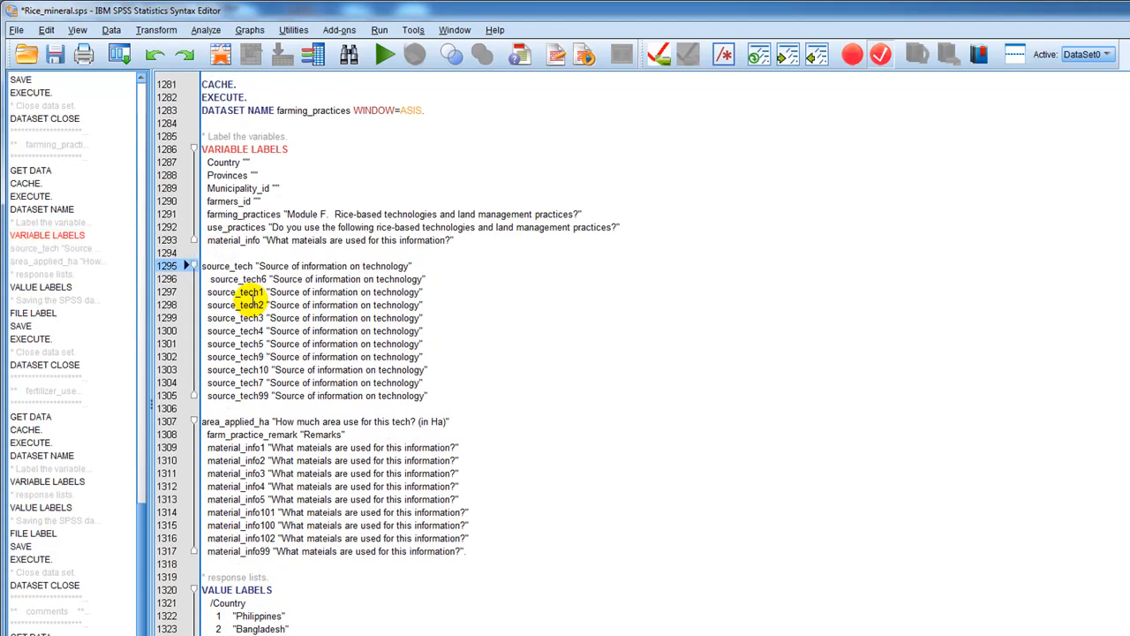
left_click(213, 281)
key("BackSpace")
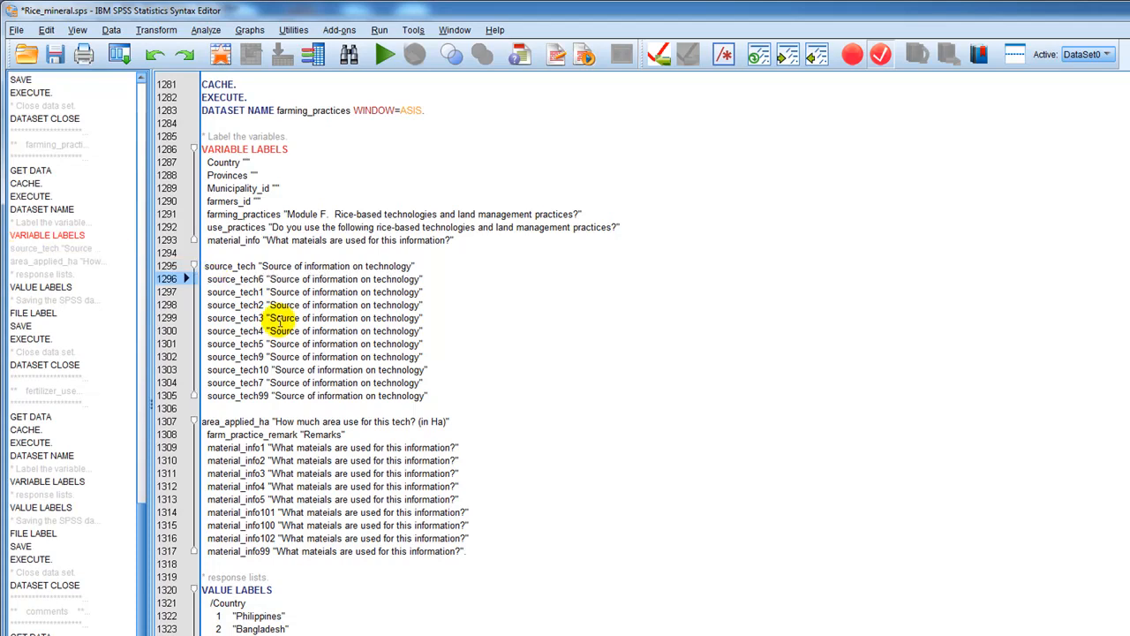
key("Up")
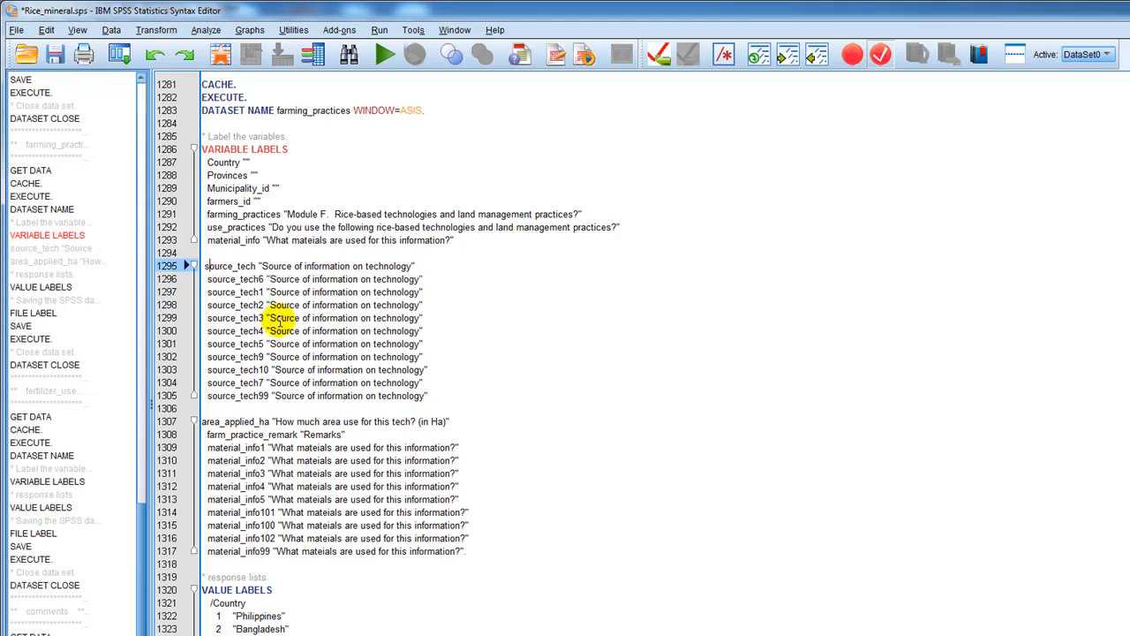
key("Left")
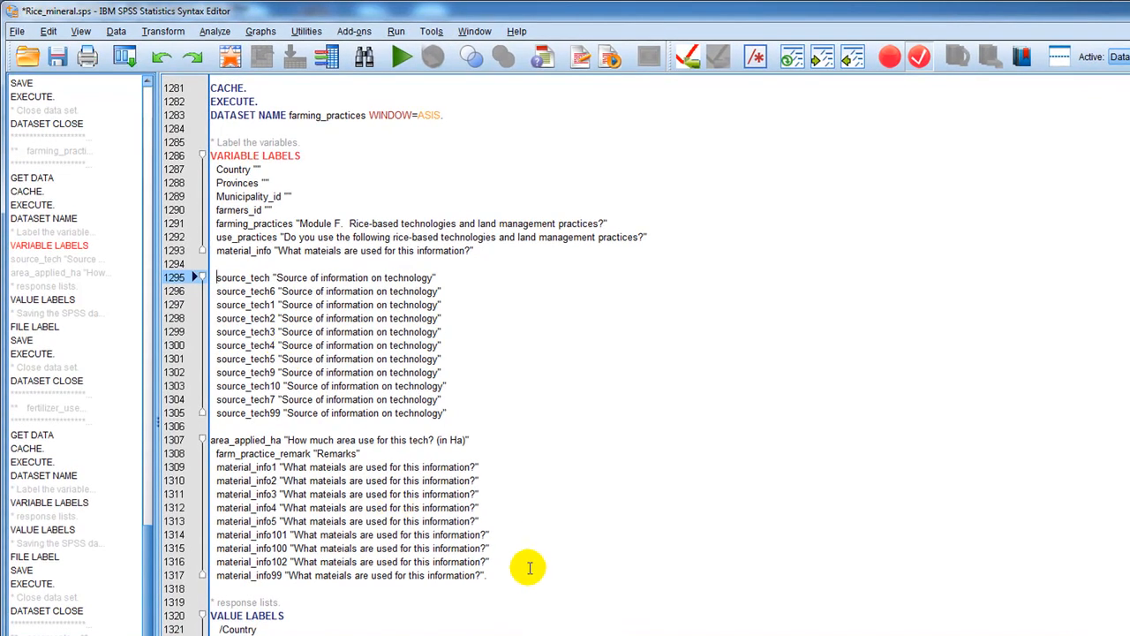
Move the material_info1 to material_info99 labels from below farm_practice_remark to directly below material_info, aligned and without a period after the last one.
left_click_drag(491, 575, 206, 470)
key("ctrl+x")
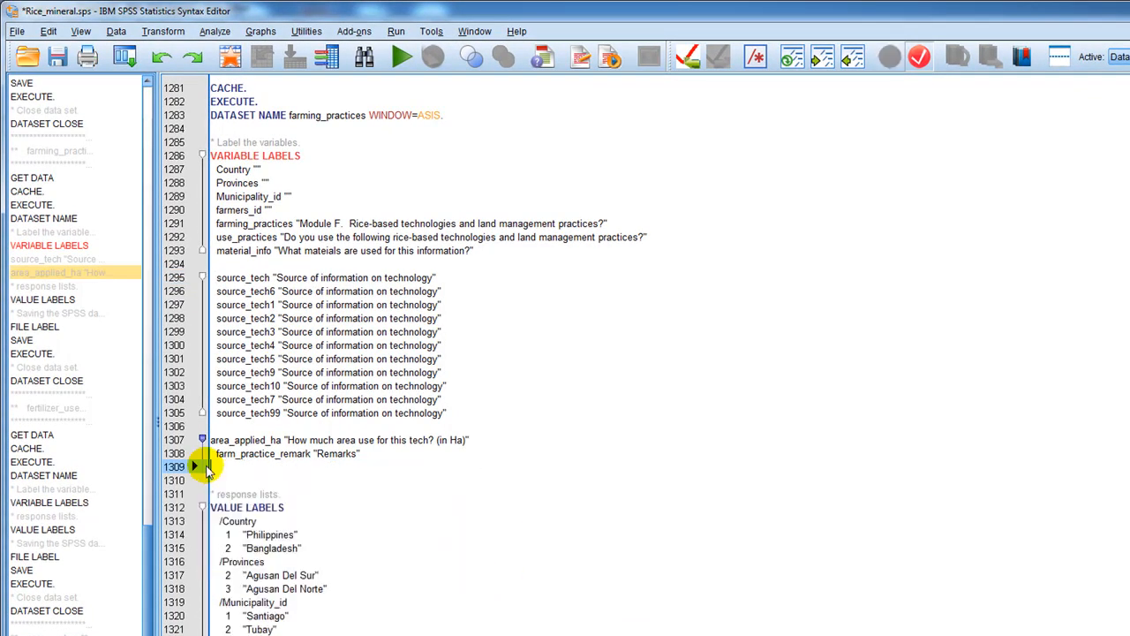
left_click(236, 266)
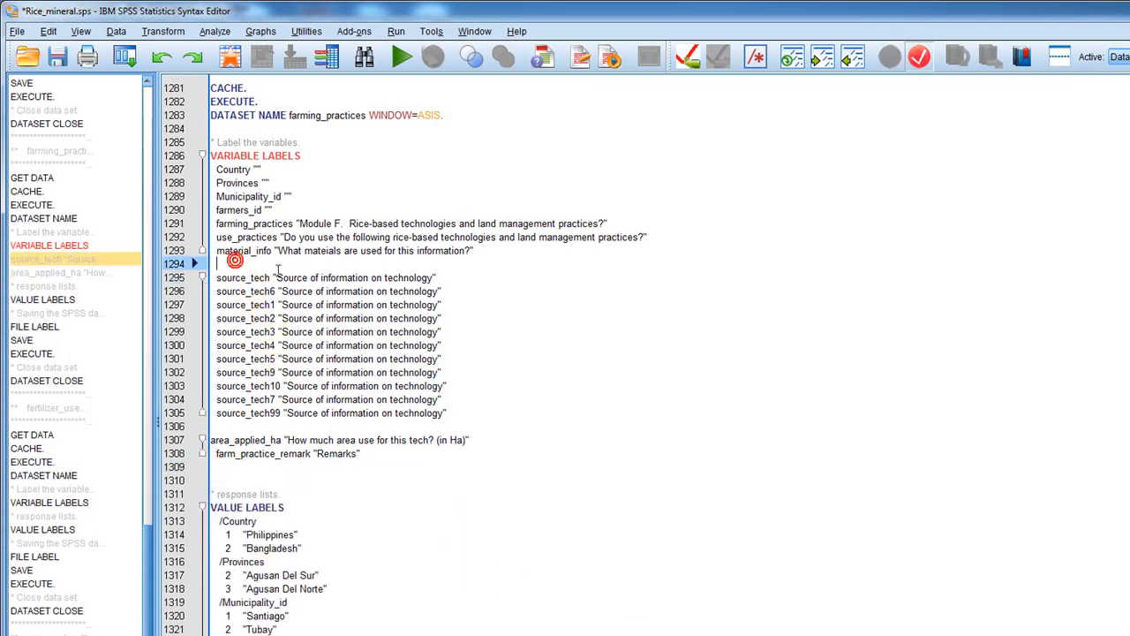
key("ctrl+v")
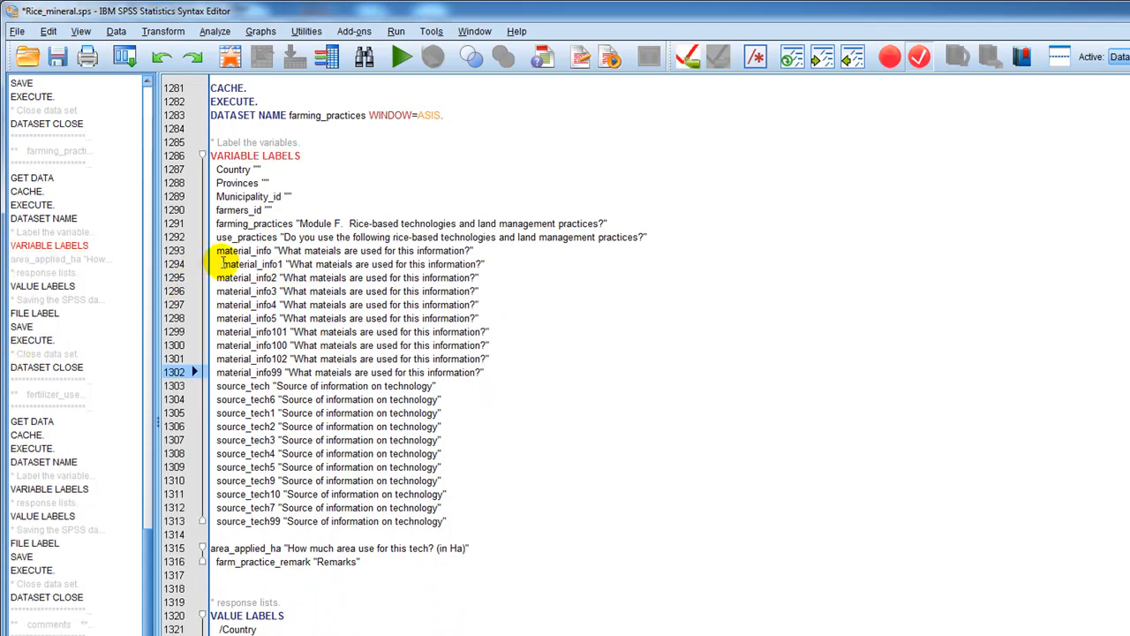
left_click(218, 264)
key("Delete")
key("Delete")
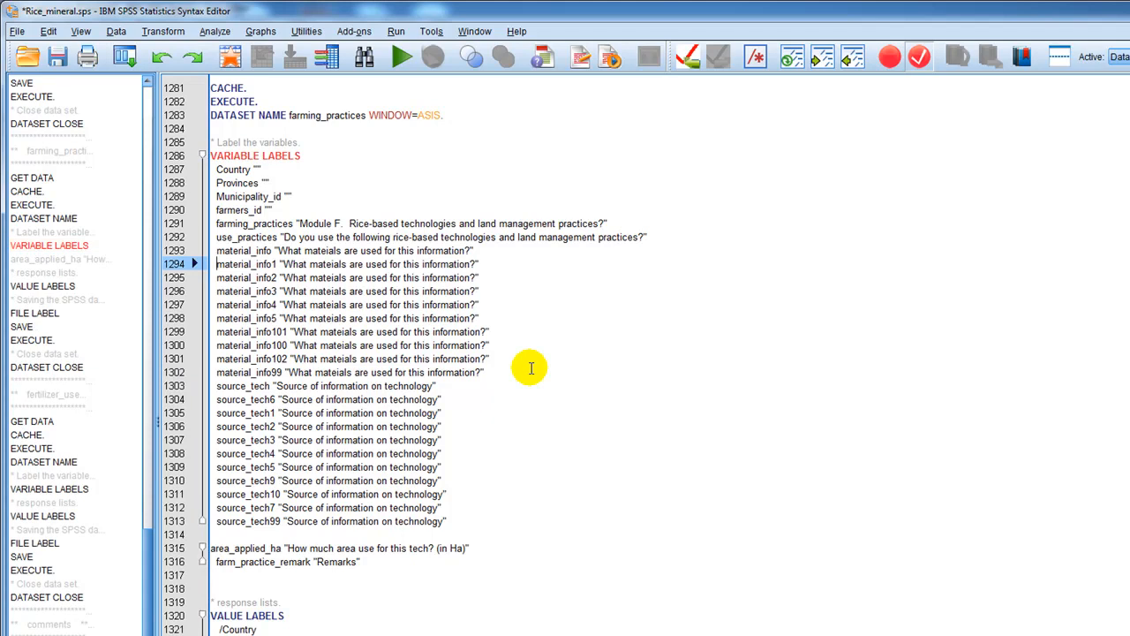
Put a period at the end of the source_tech99 label line in the farming_practices VARIABLE LABELS block.
left_click(453, 586)
left_click(469, 533)
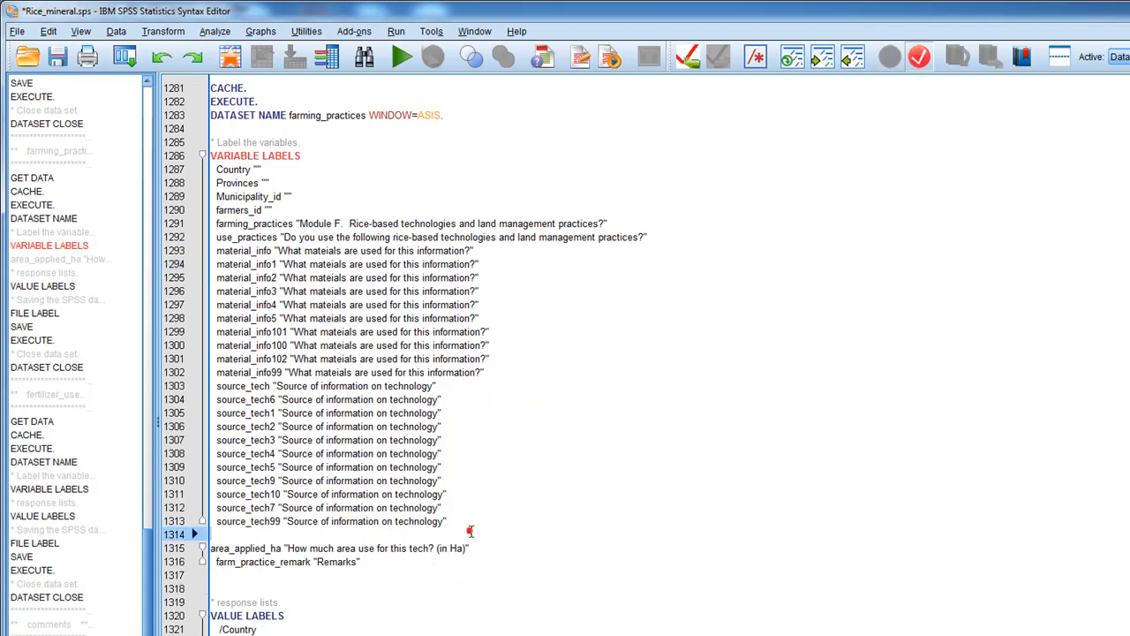
left_click(450, 522)
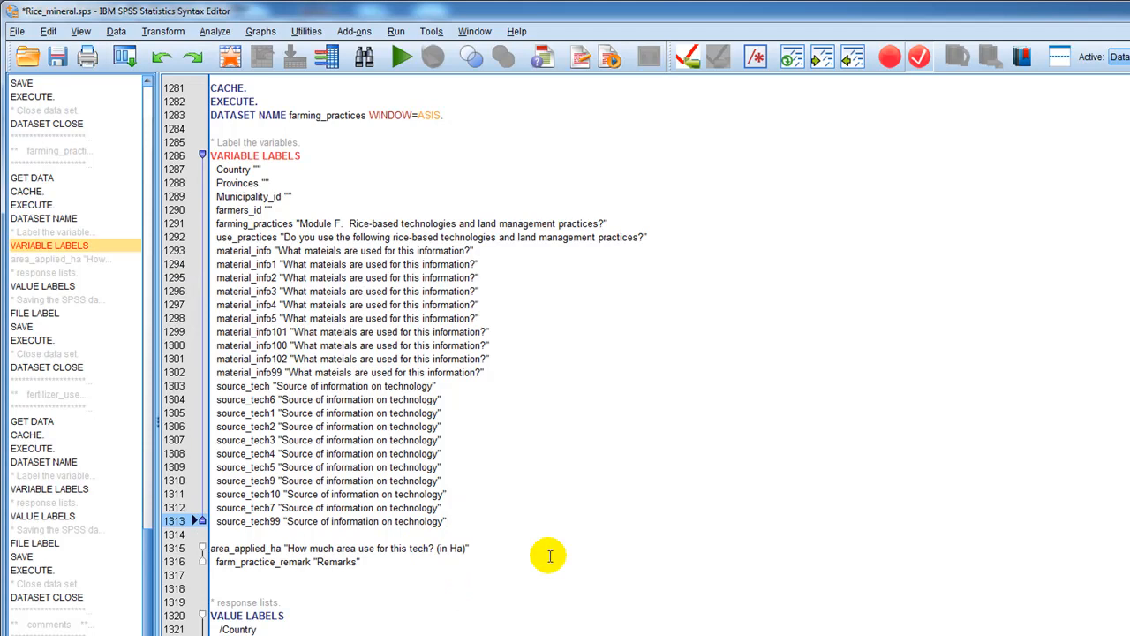
type(".")
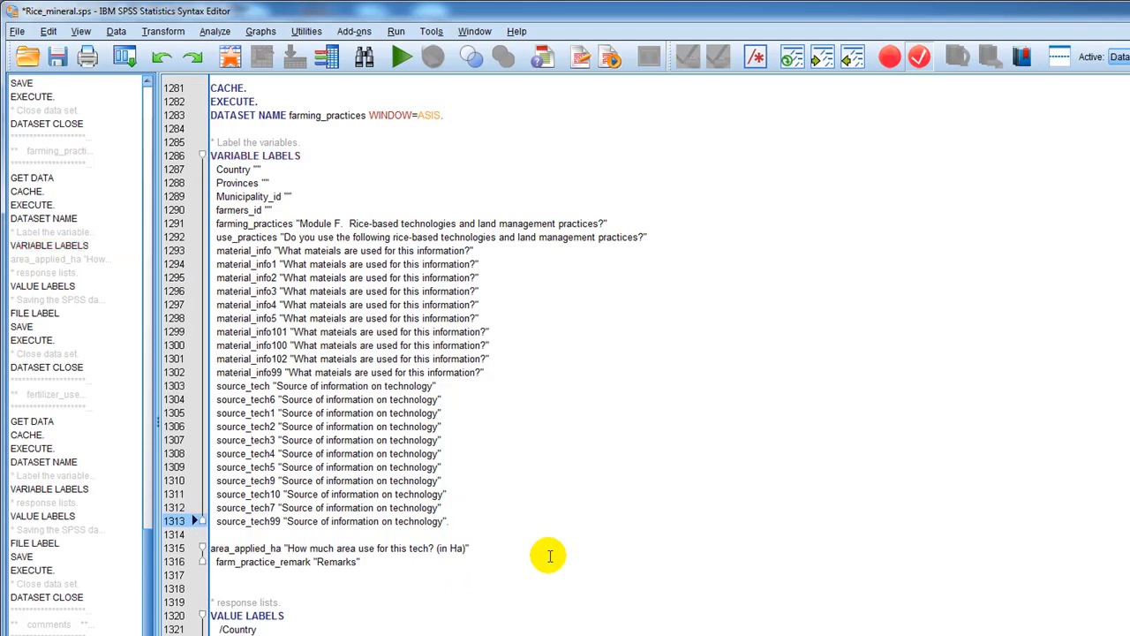
Look through the farming_practices value labels, switch to Surveybe to review the interview's modules from Validation of Team leader back to Introduction, and return to SPSS.
scroll(549, 555, "down", 1)
scroll(549, 555, "down", 20)
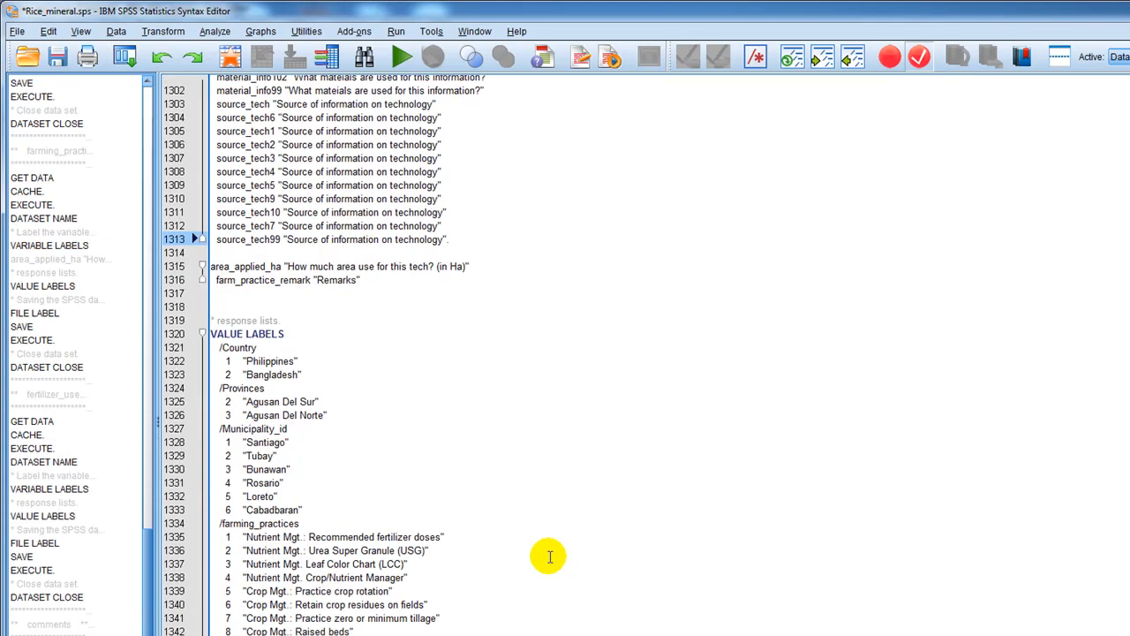
scroll(549, 556, "down", 20)
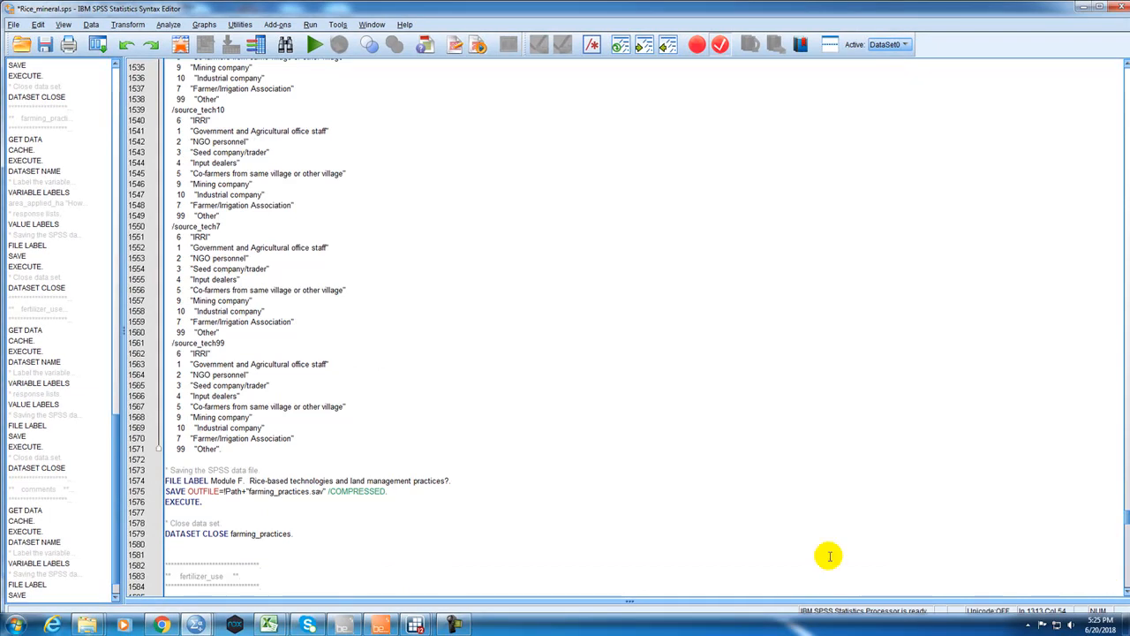
left_click(382, 623)
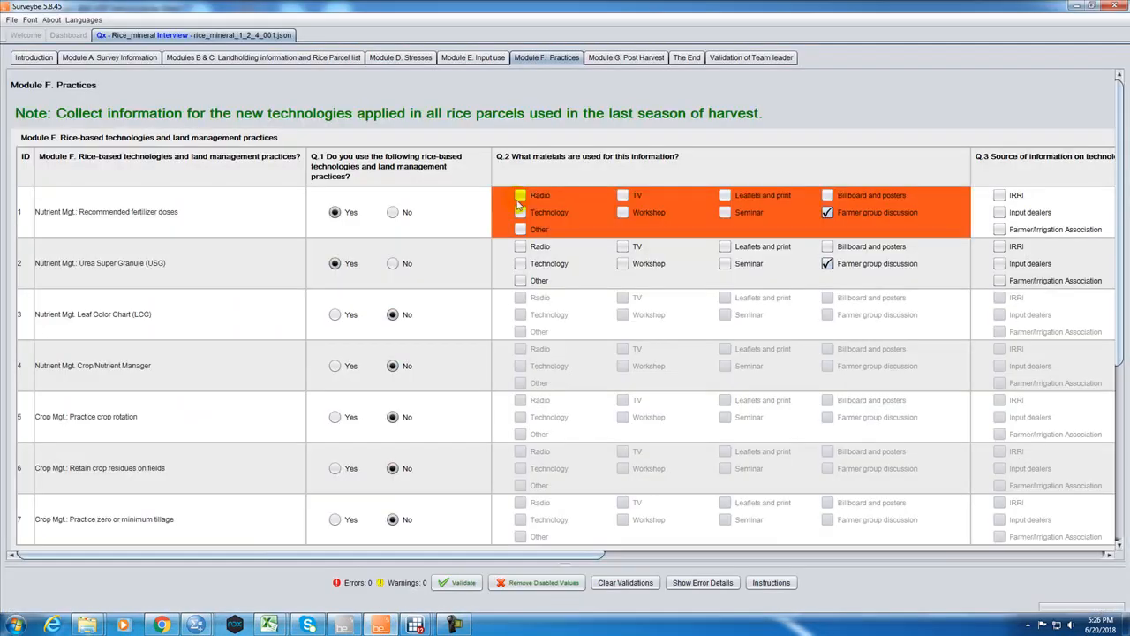
left_click(618, 57)
left_click(689, 57)
left_click(737, 58)
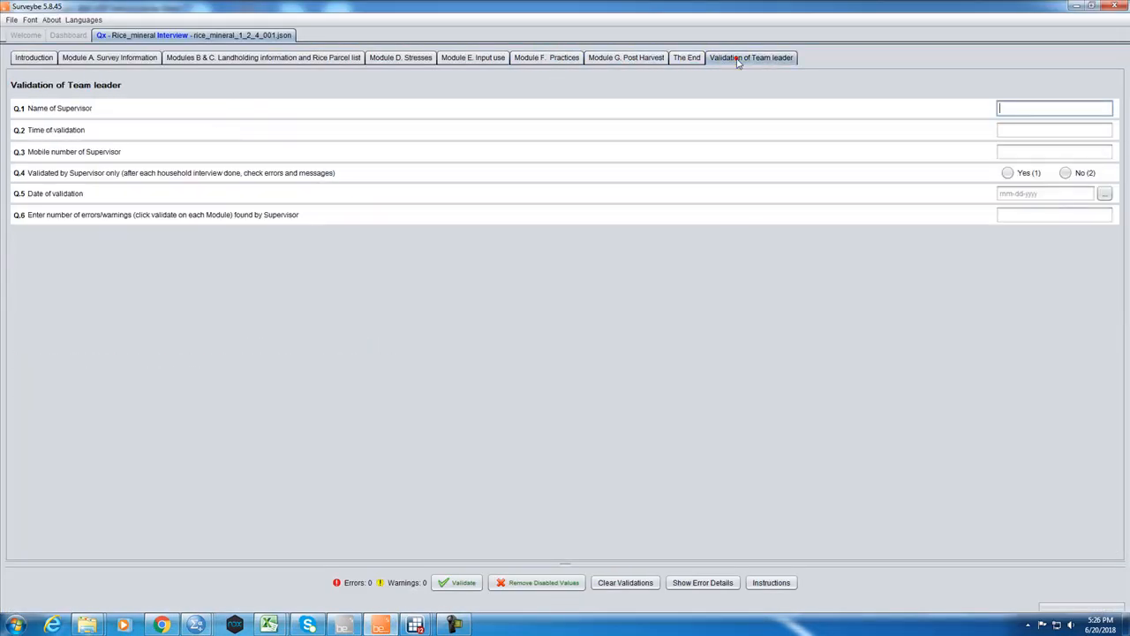
left_click(686, 58)
left_click(626, 57)
left_click(547, 57)
left_click(473, 57)
left_click(401, 57)
left_click(303, 58)
left_click(137, 57)
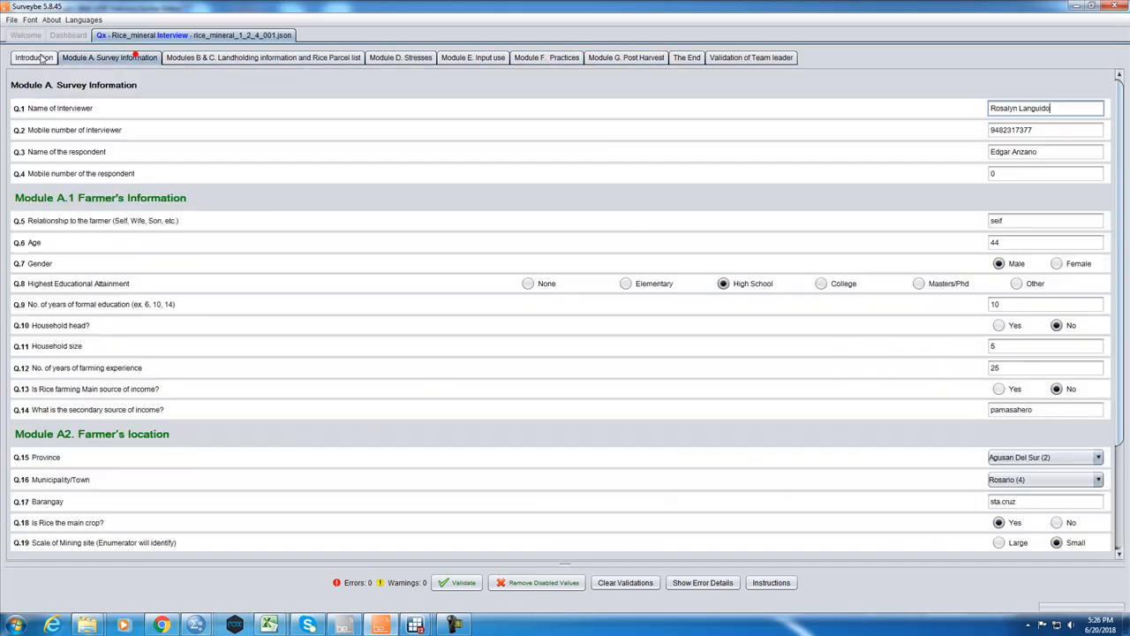
left_click(40, 57)
left_click(1076, 6)
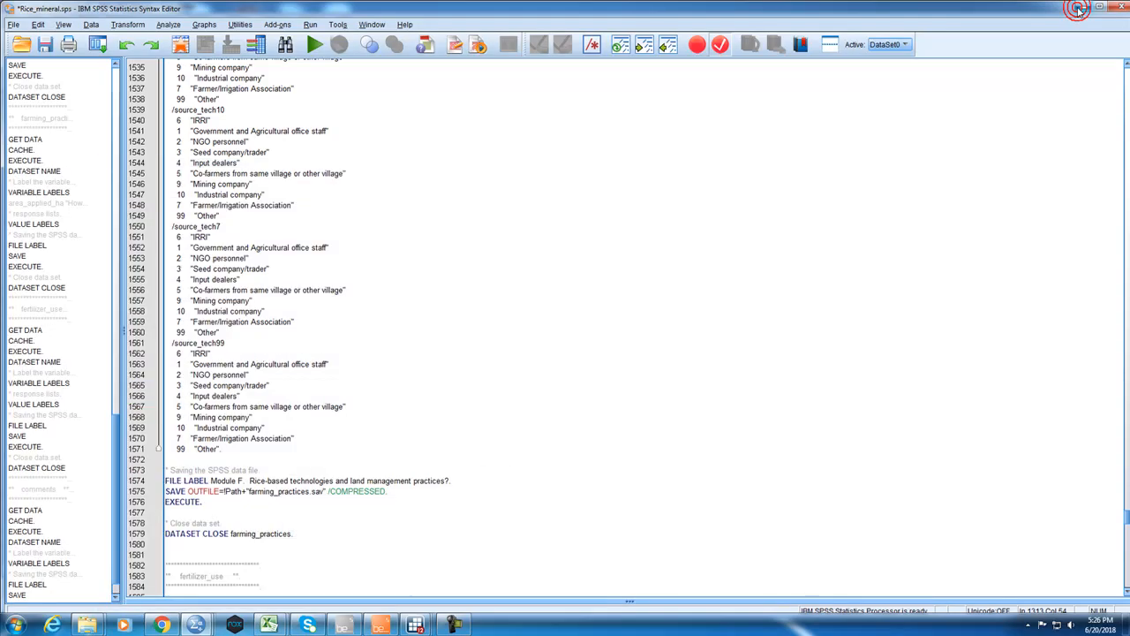
Save the edited syntax under the new name Rice_mineral 2.sps in the same folder.
left_click(305, 173)
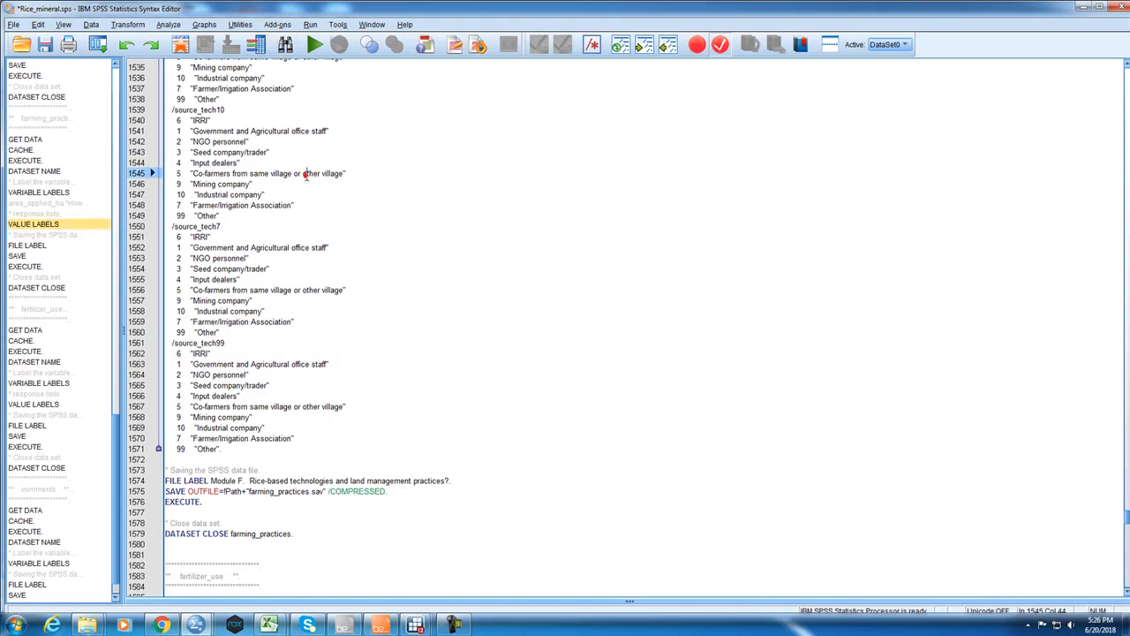
left_click(14, 25)
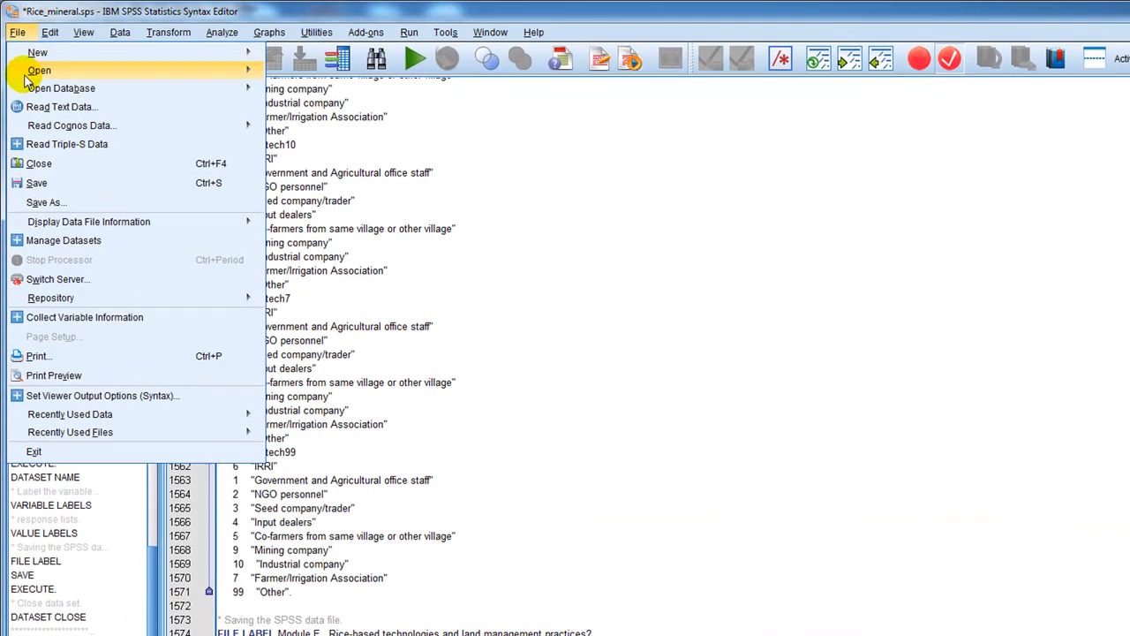
left_click(36, 205)
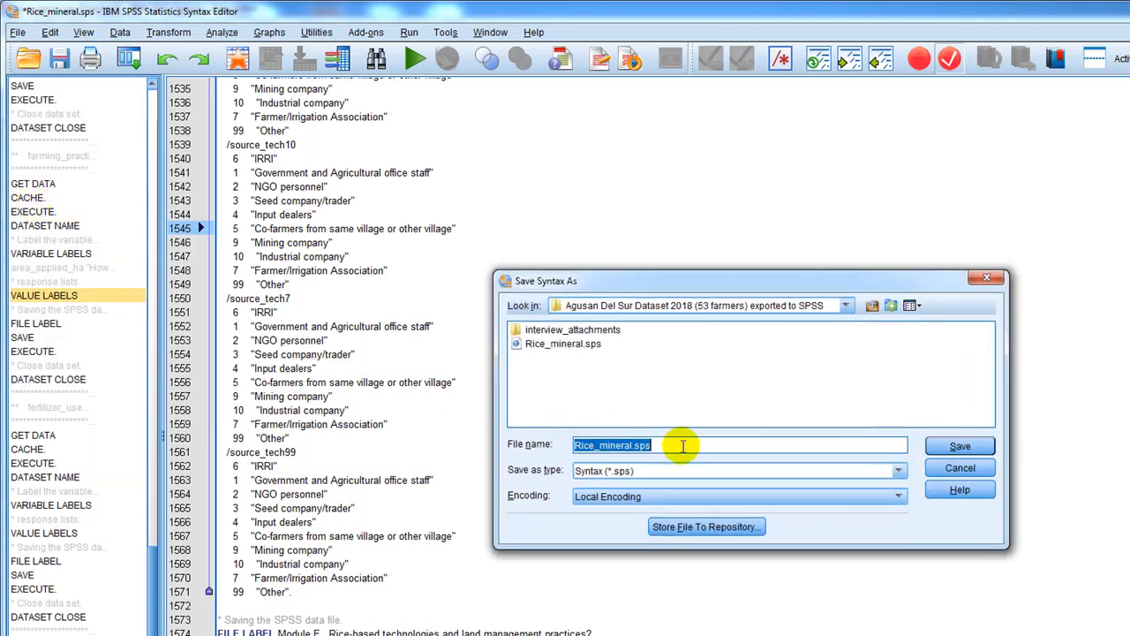
left_click(640, 445)
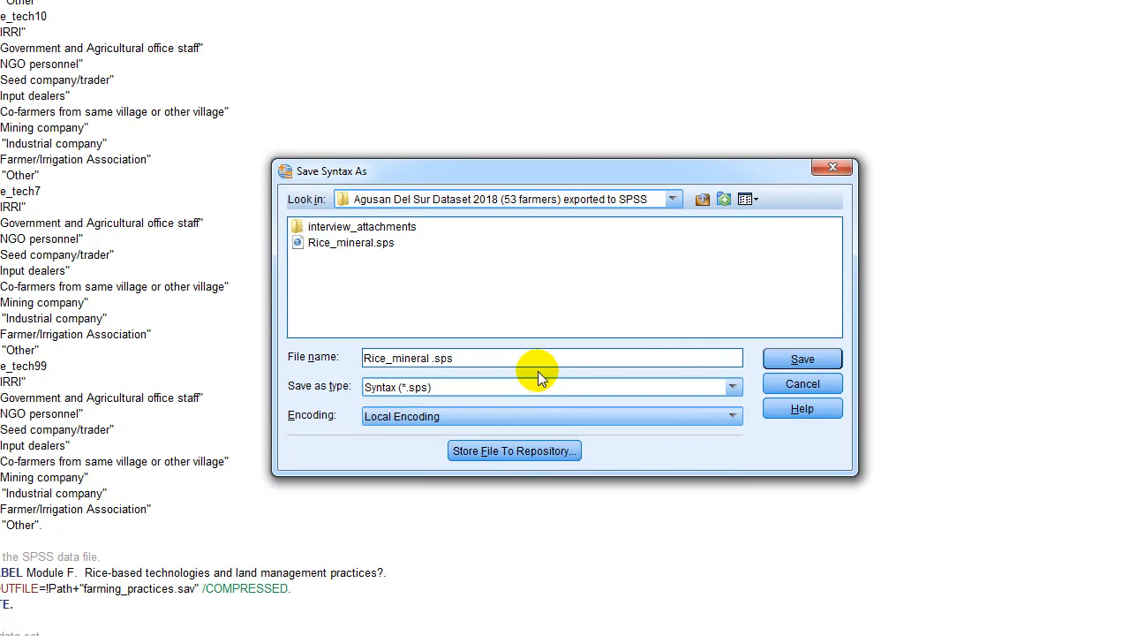
type("2")
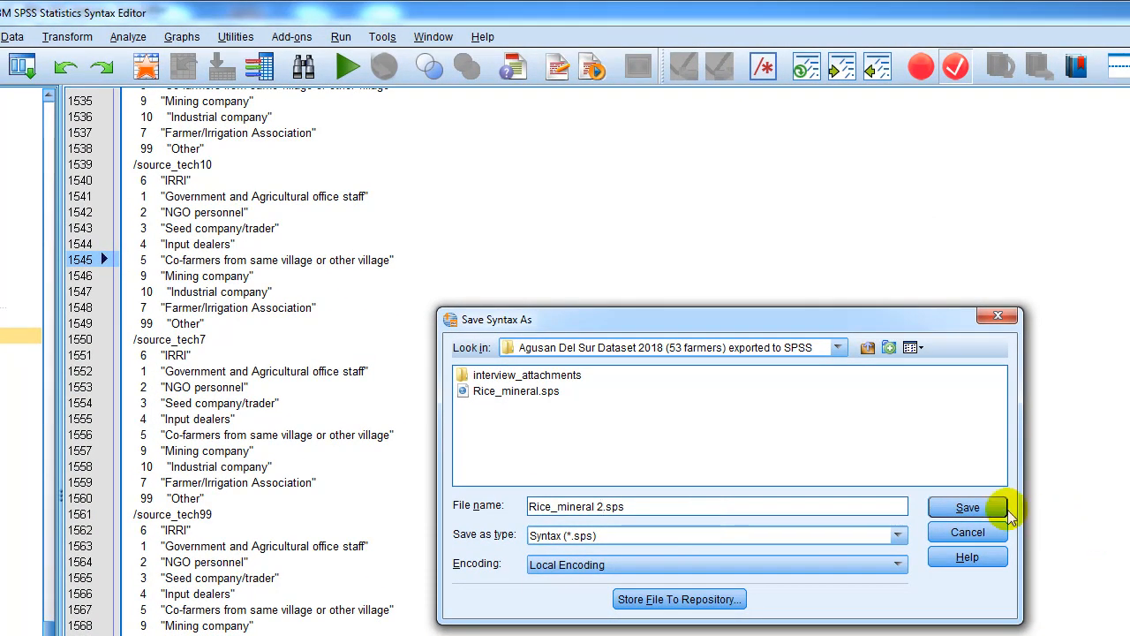
left_click(969, 508)
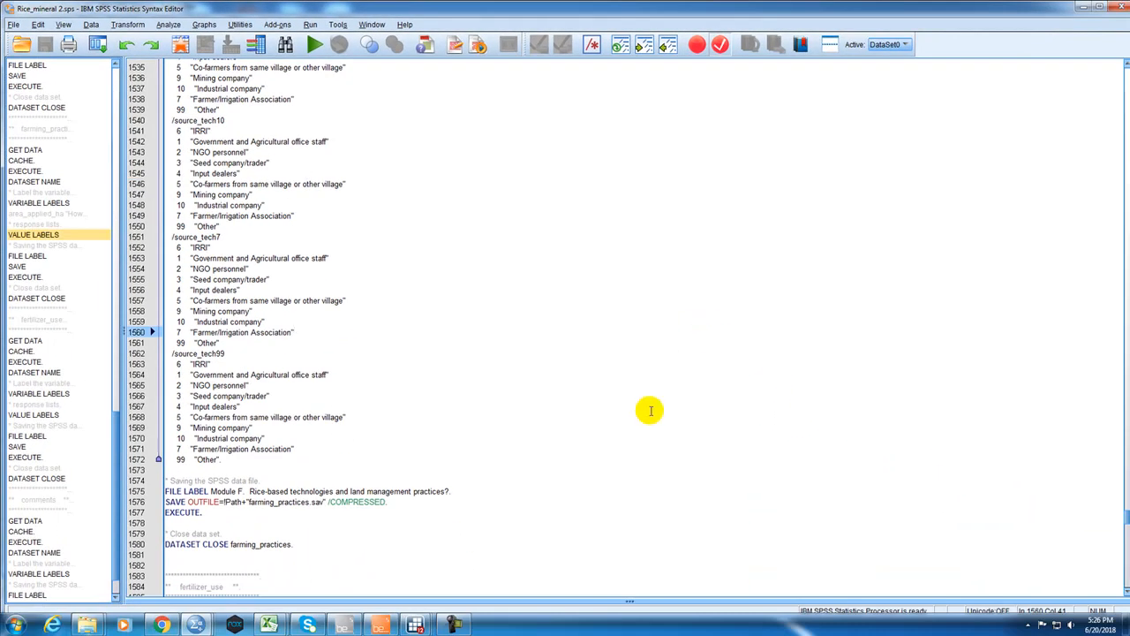
Look through the farming_practices and fertilizer_use syntax, check the Post Harvest and Stresses modules in Surveybe, and return to SPSS.
scroll(650, 409, "up", 20)
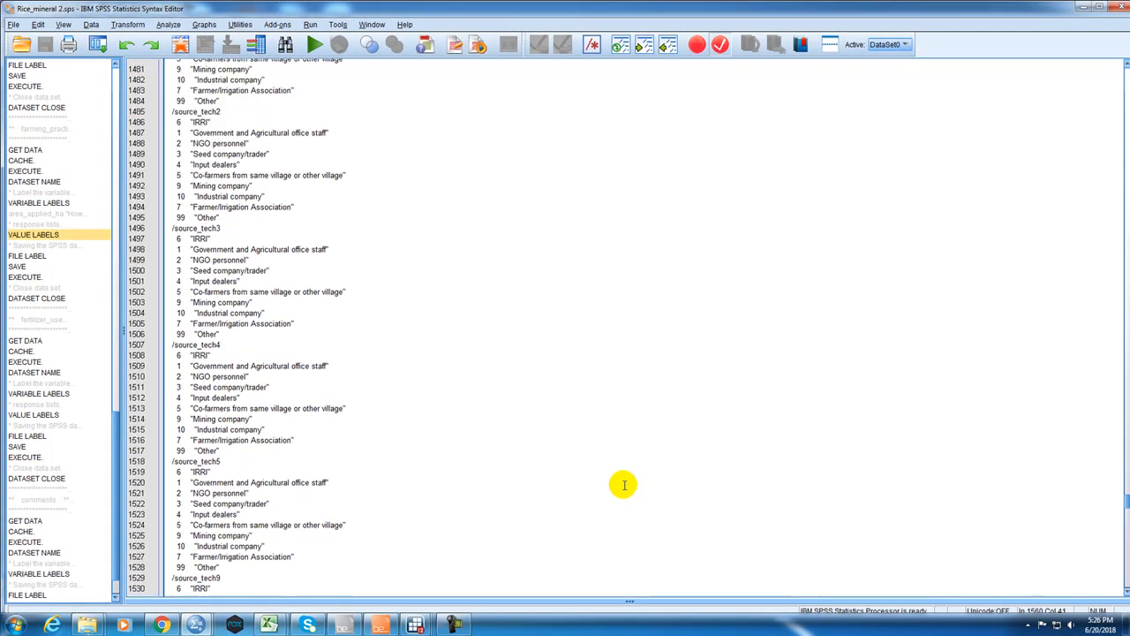
scroll(620, 483, "up", 10)
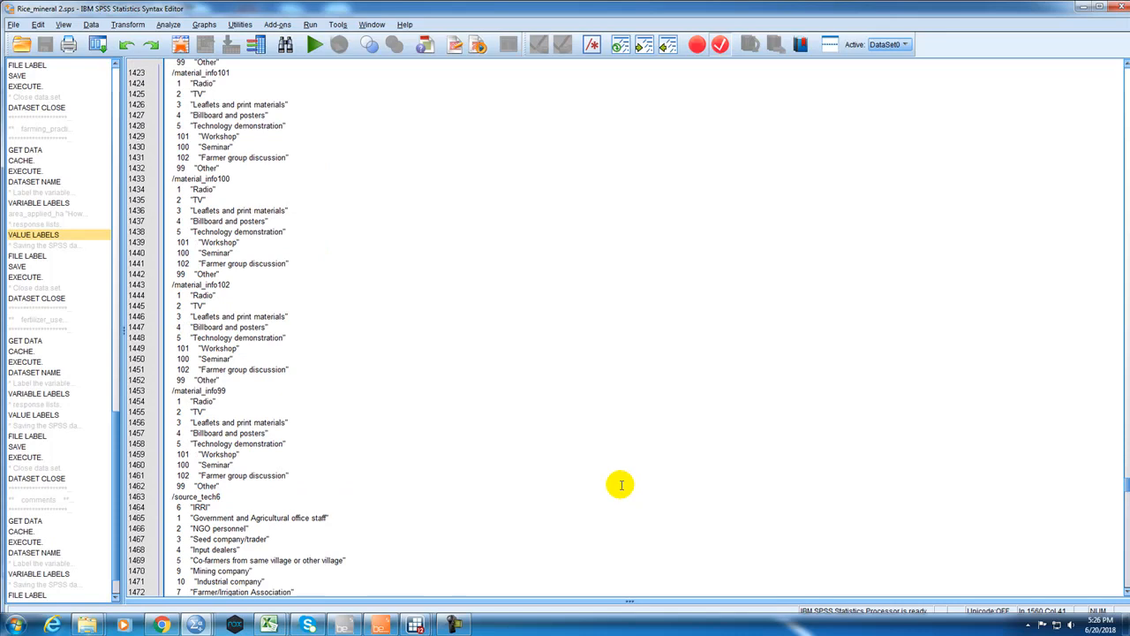
scroll(620, 484, "up", 20)
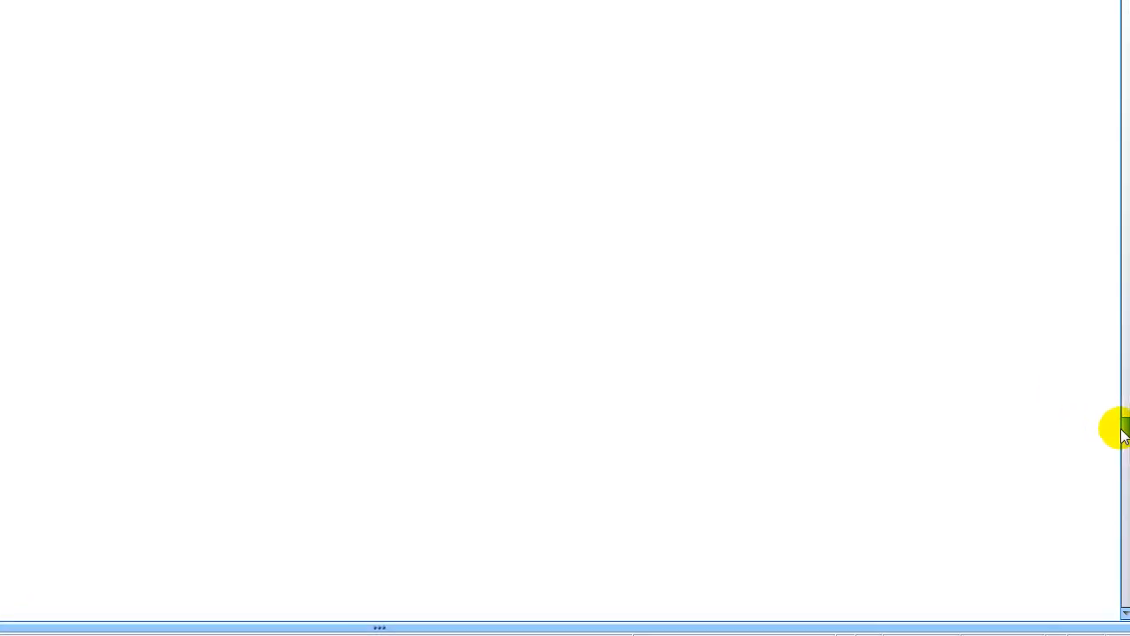
left_click_drag(1122, 468, 1055, 548)
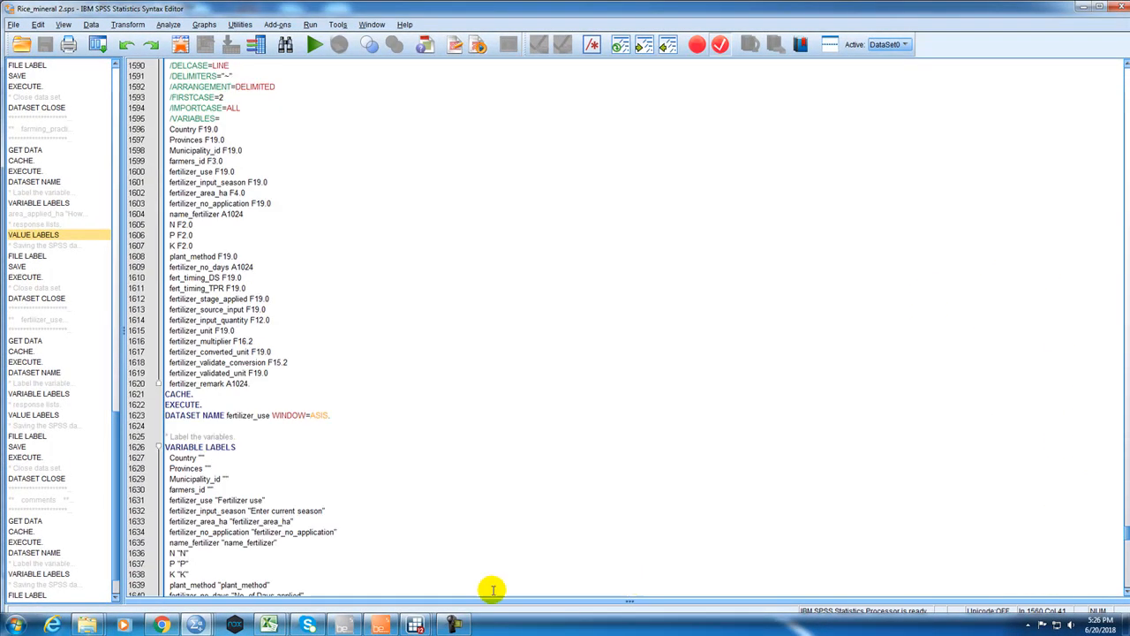
left_click(386, 624)
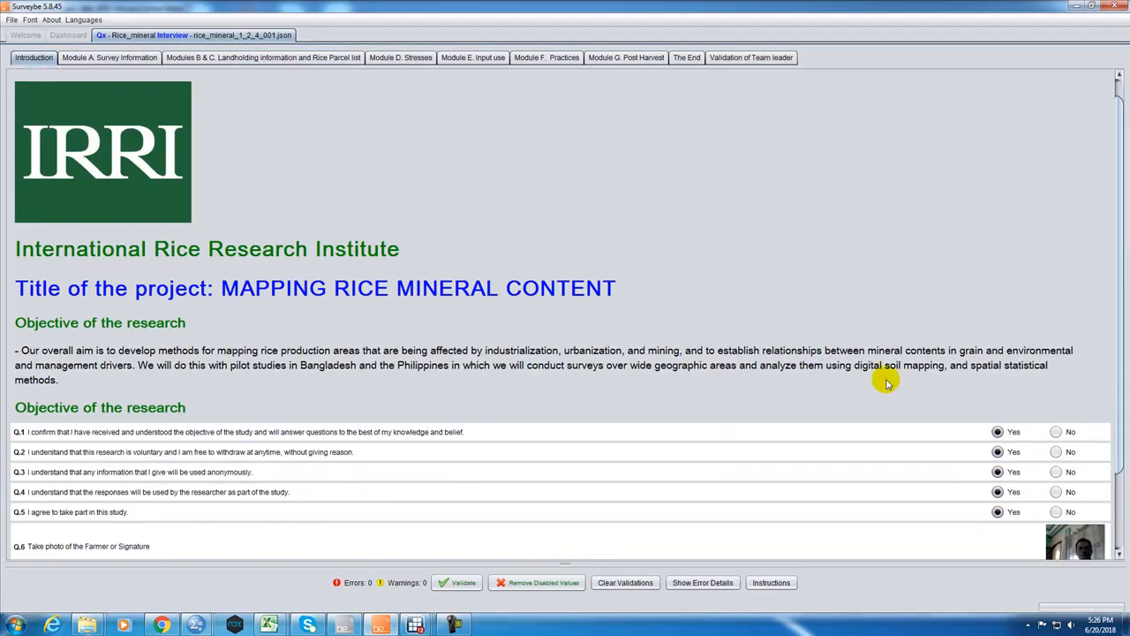
scroll(1123, 173, "down", 2)
left_click(593, 58)
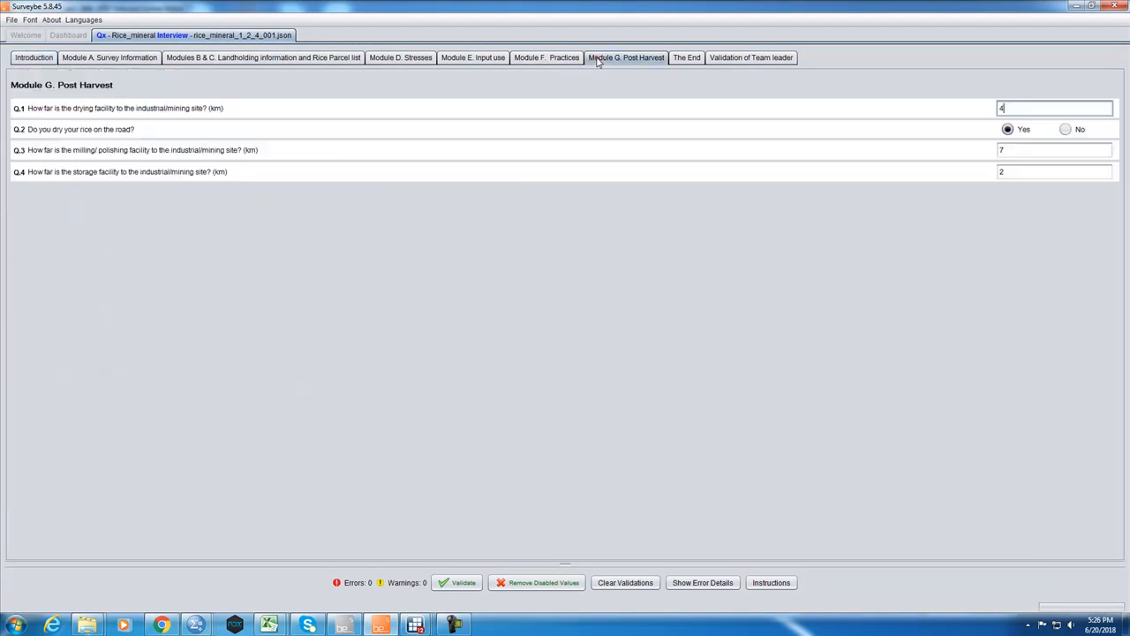
left_click(505, 57)
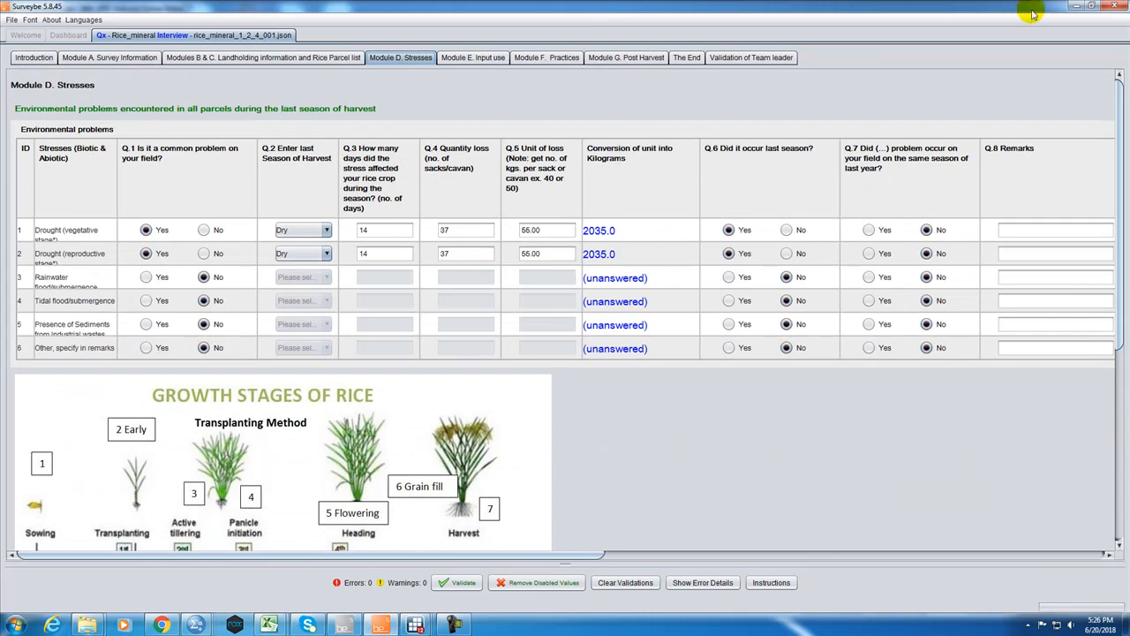
left_click(1075, 6)
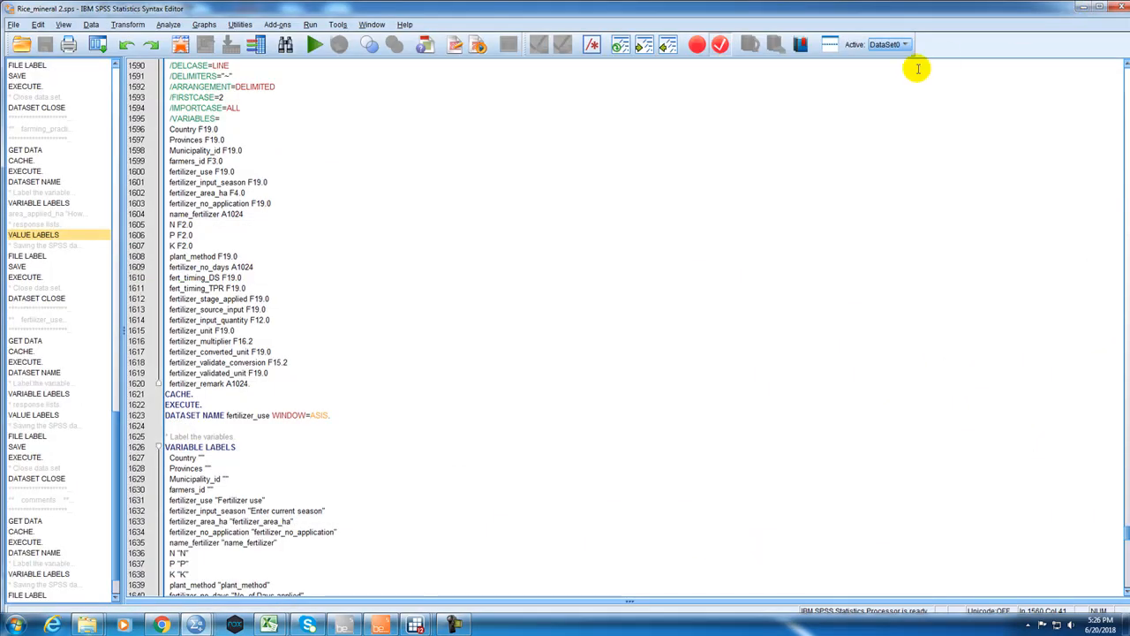
Return to the first line of the syntax, select the whole file, and run it.
scroll(746, 265, "up", 20)
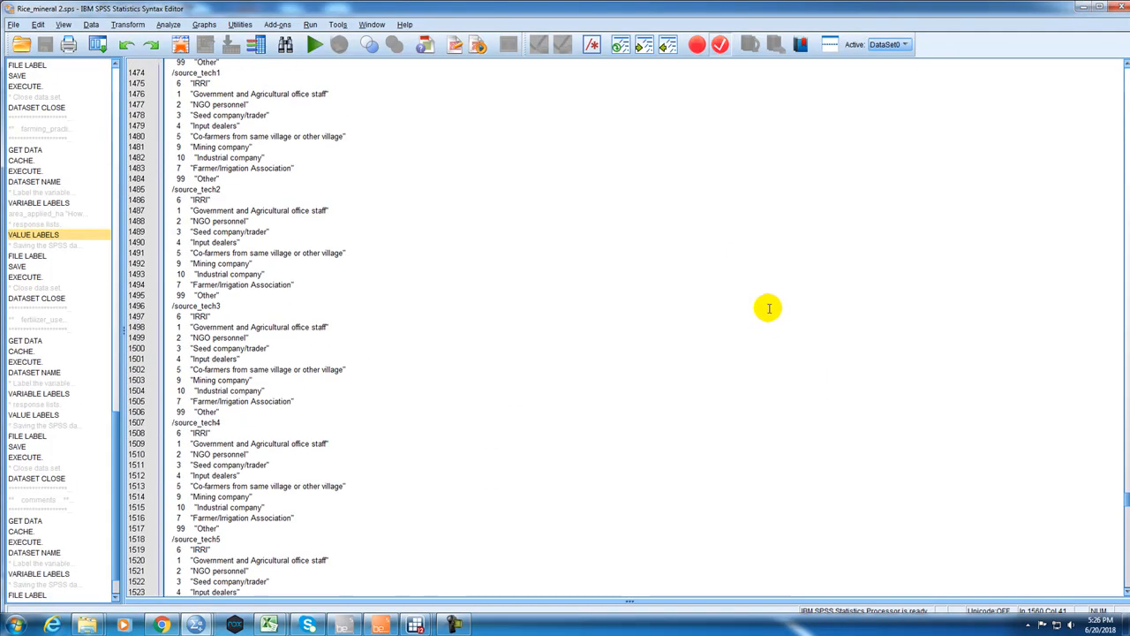
left_click_drag(1125, 496, 1103, 40)
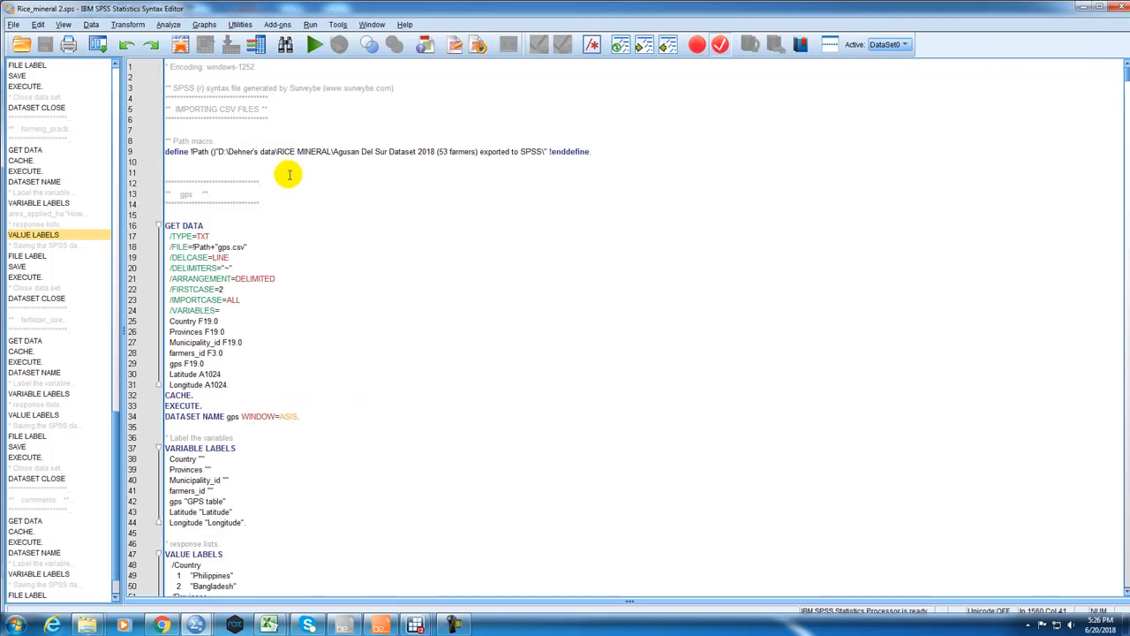
left_click(170, 66)
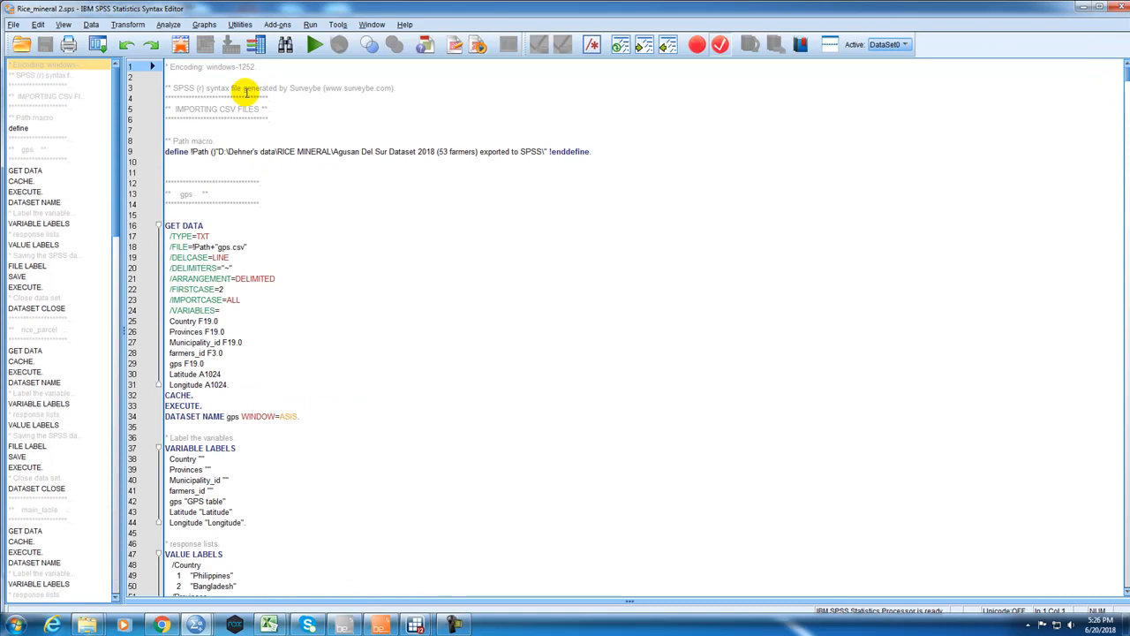
key("ctrl+a")
left_click(314, 44)
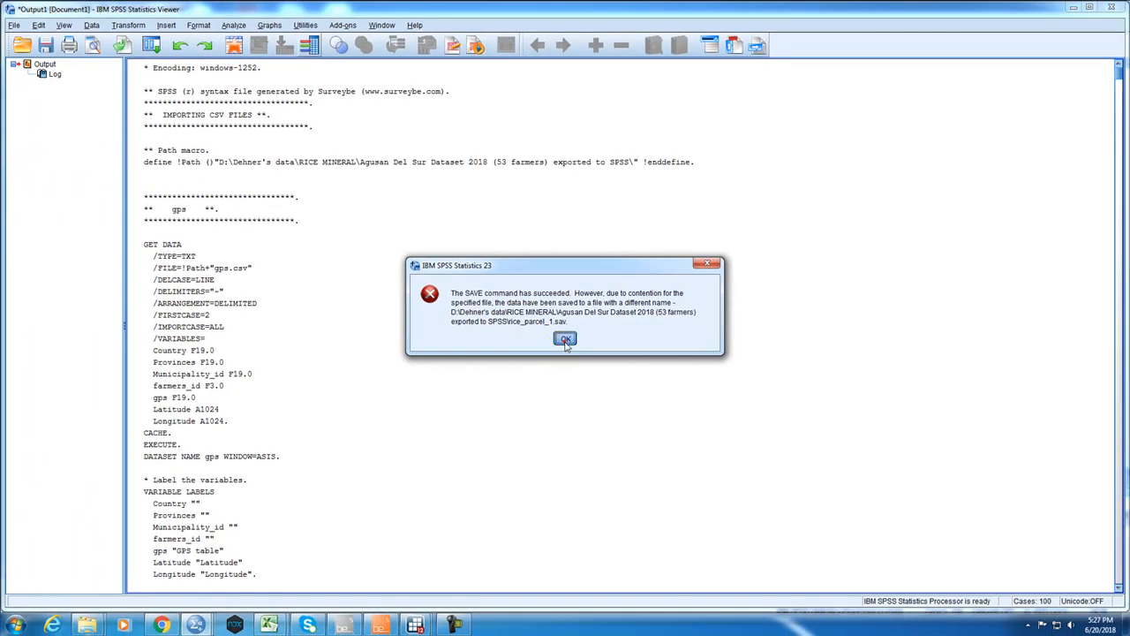
Dismiss the SAVE message and minimize the output, syntax and rice_parcel.sav windows to get back to the export folder.
left_click(565, 339)
left_click(1072, 8)
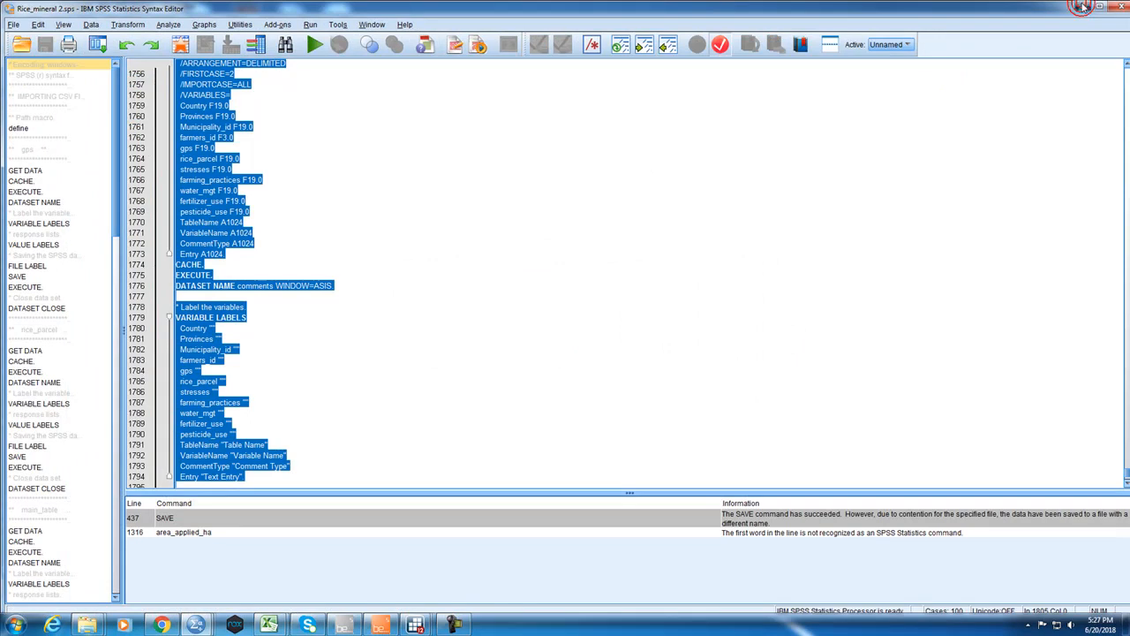
left_click(1084, 7)
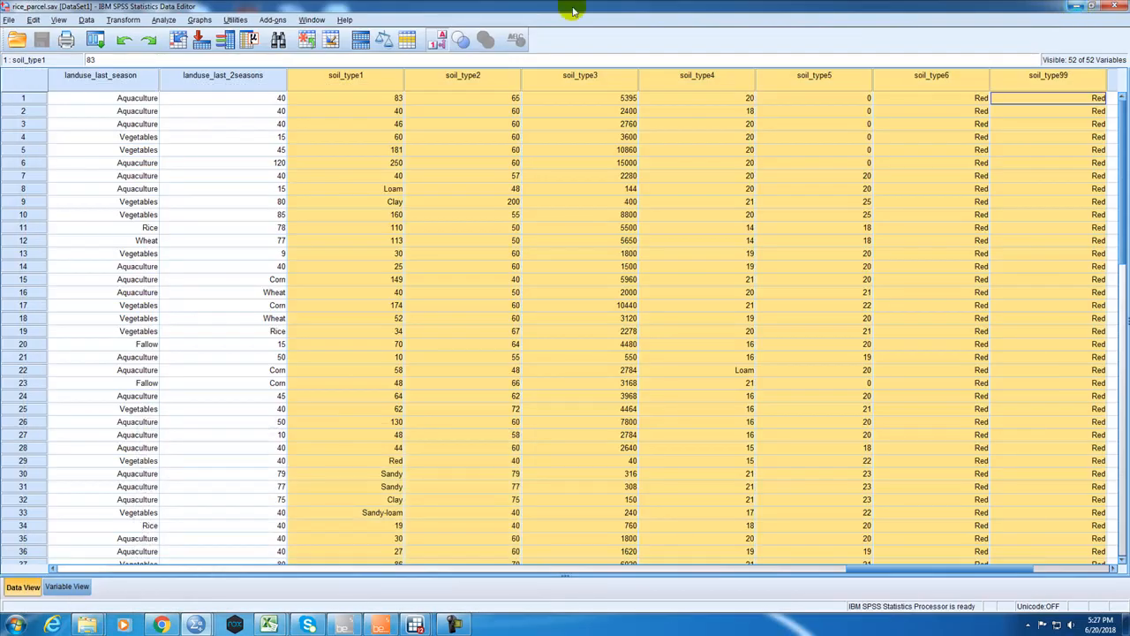
left_click(1076, 6)
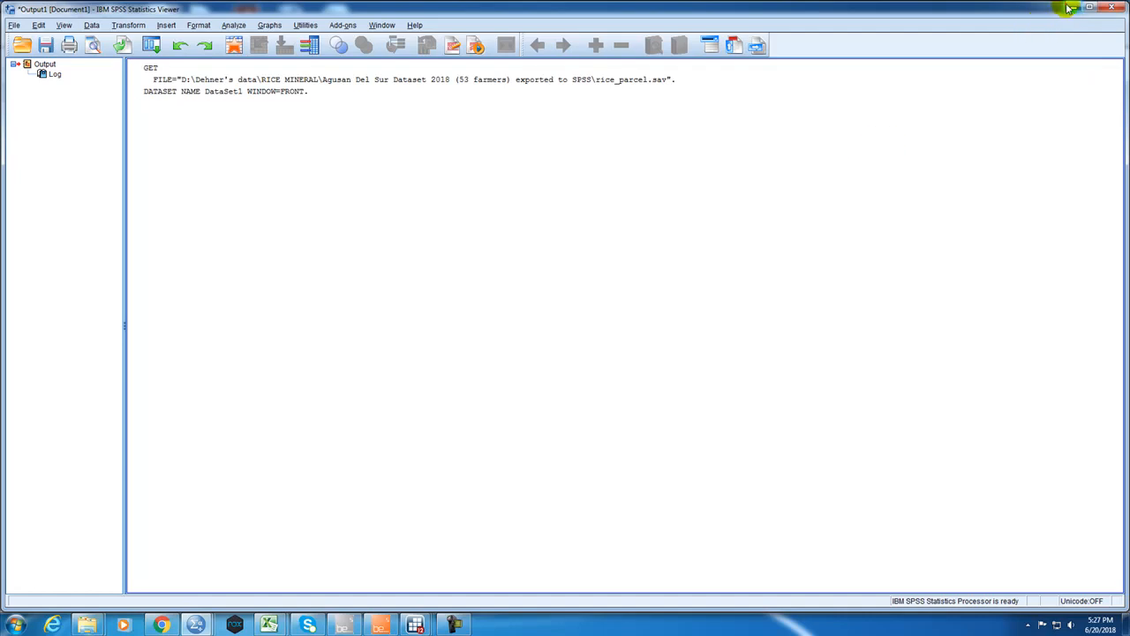
left_click(1069, 7)
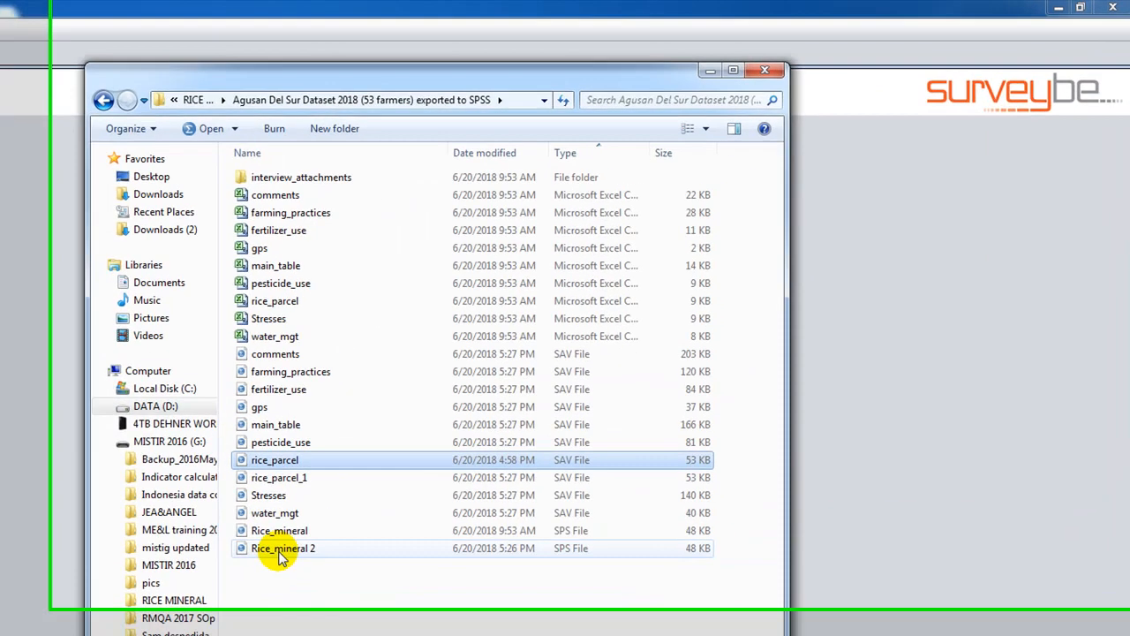
Check the Rice_mineral 2 and rice_parcel_1 files in the export folder, and open the rice_parcel_1 data file.
left_click(532, 387)
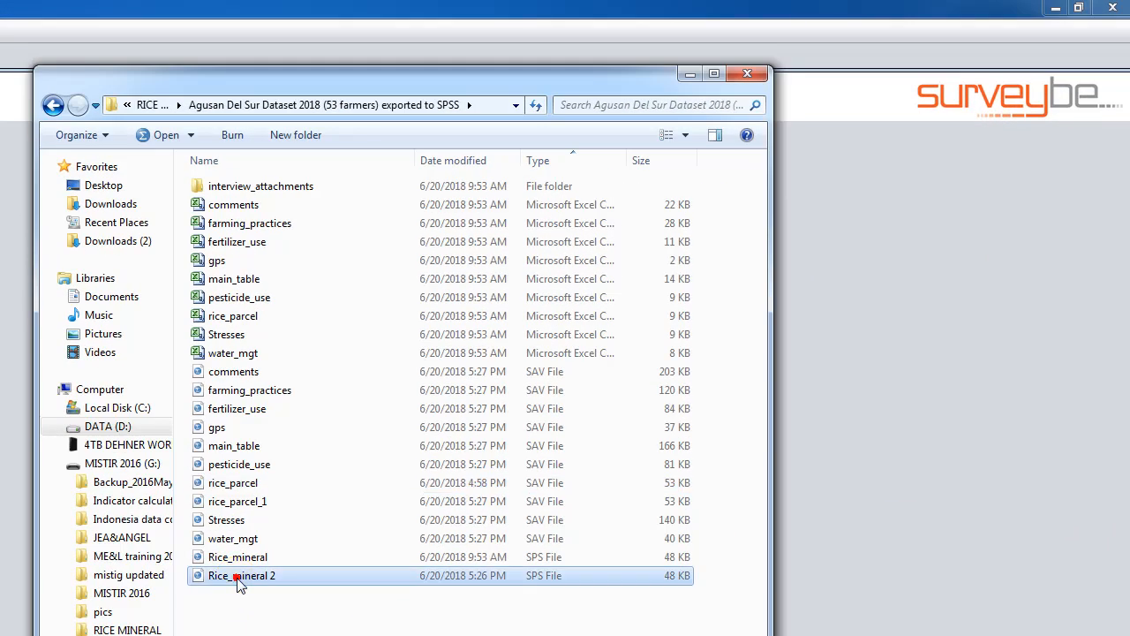
left_click(243, 500, "ctrl")
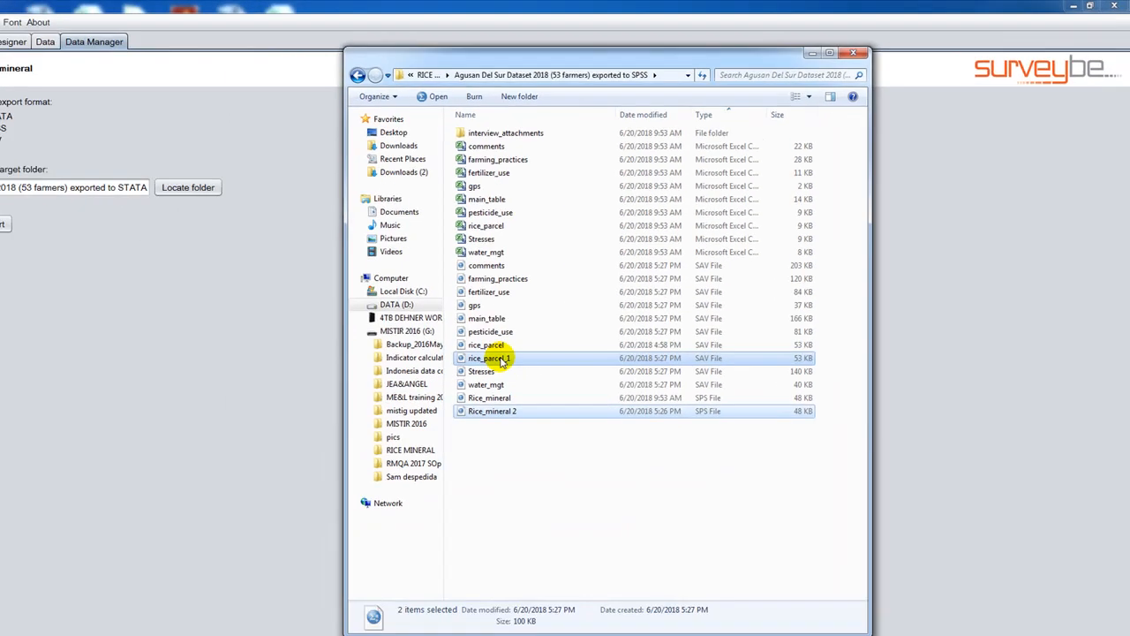
left_click(545, 456)
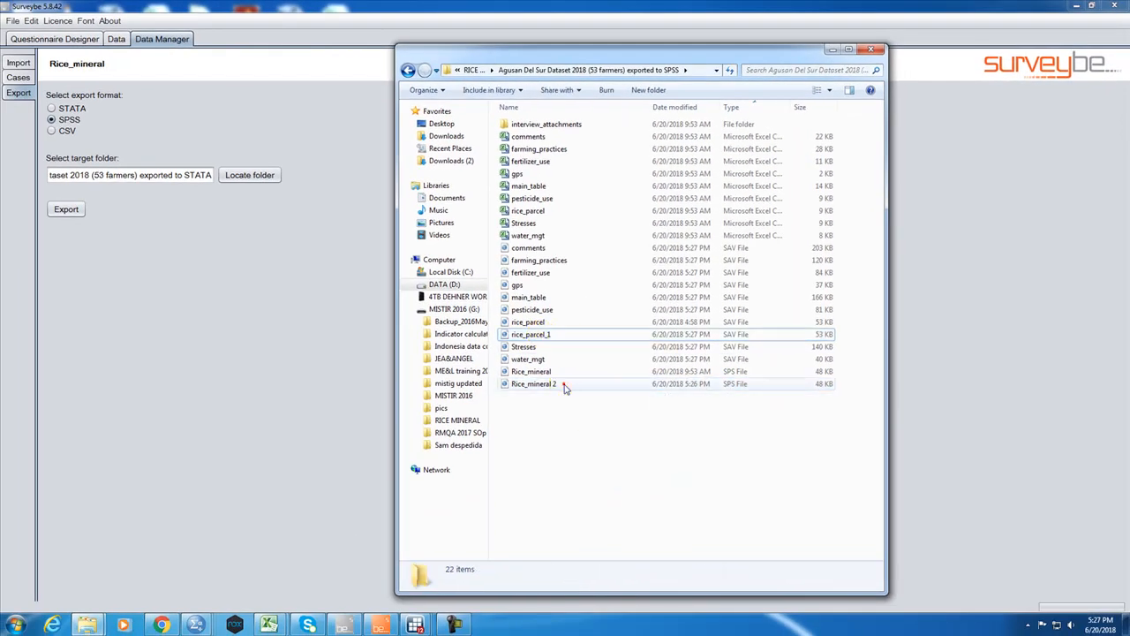
left_click(524, 410)
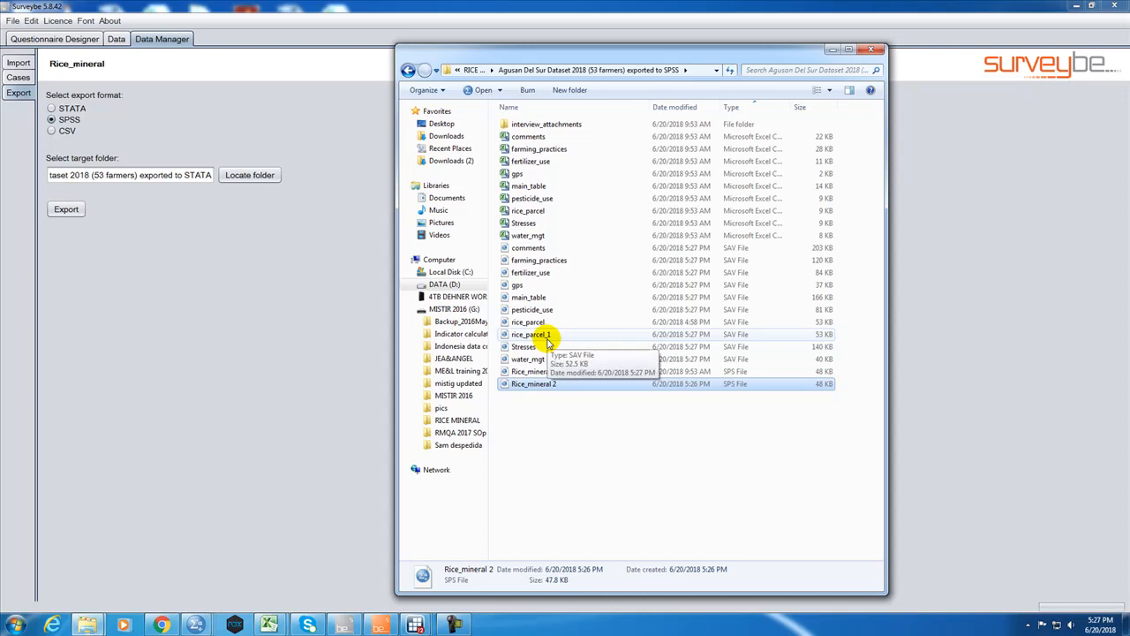
left_click(548, 339)
double_click(547, 338)
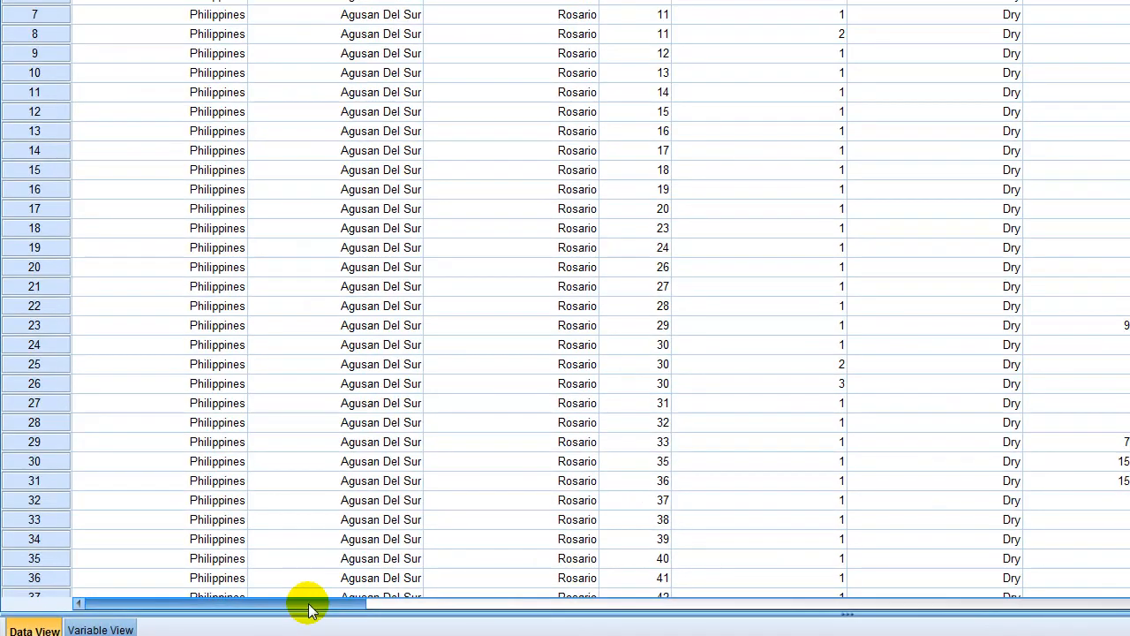
Examine the soil_type through soil_type99 columns in rice_parcel_1.sav, comparing value labels with numeric codes and keeping the labels shown.
left_click_drag(315, 613, 473, 598)
left_click_drag(366, 572, 788, 573)
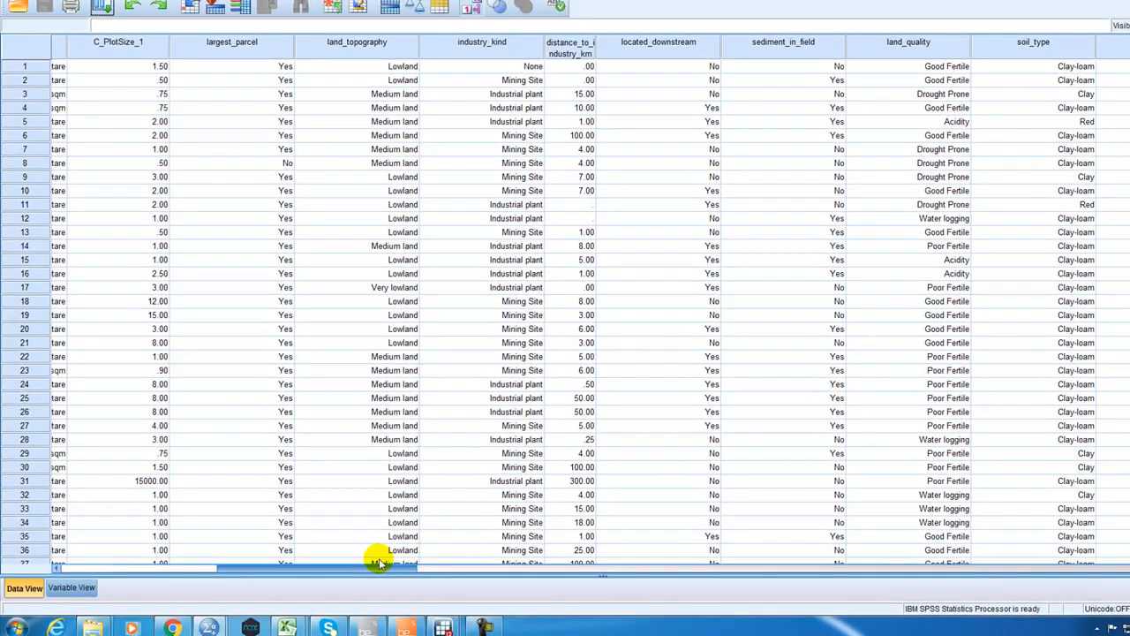
left_click_drag(722, 563, 493, 461)
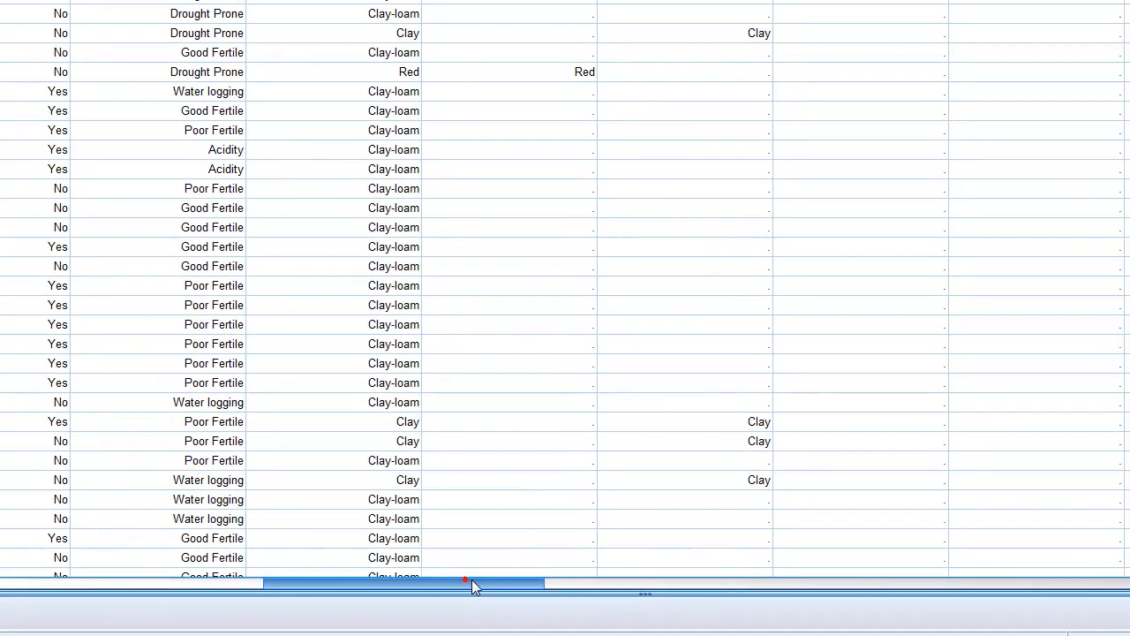
left_click_drag(472, 584, 445, 540)
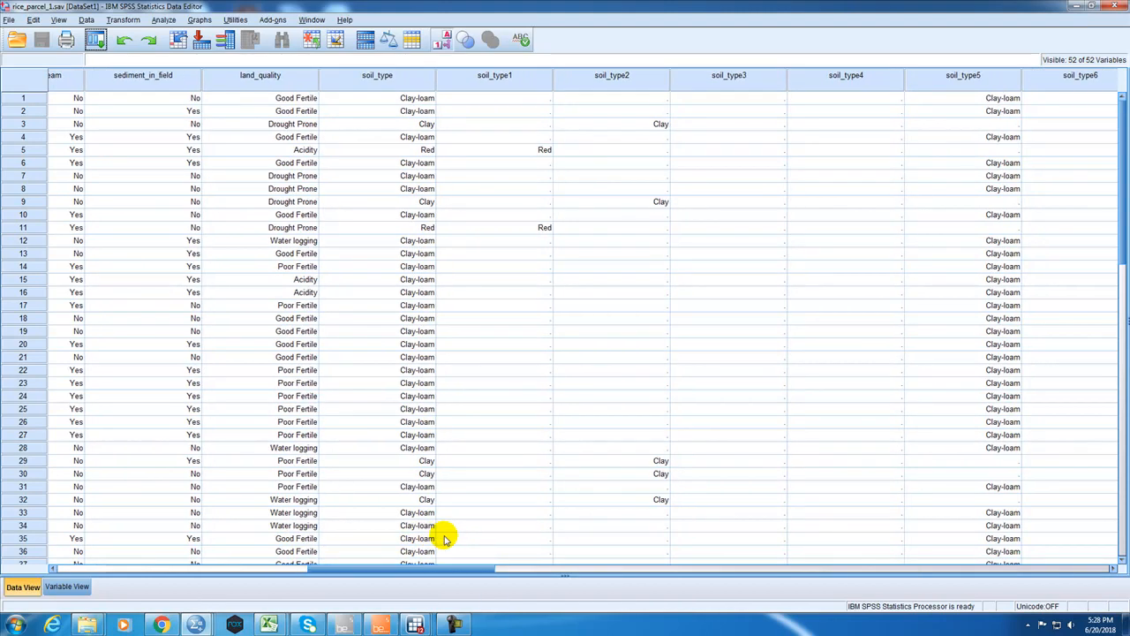
left_click(443, 39)
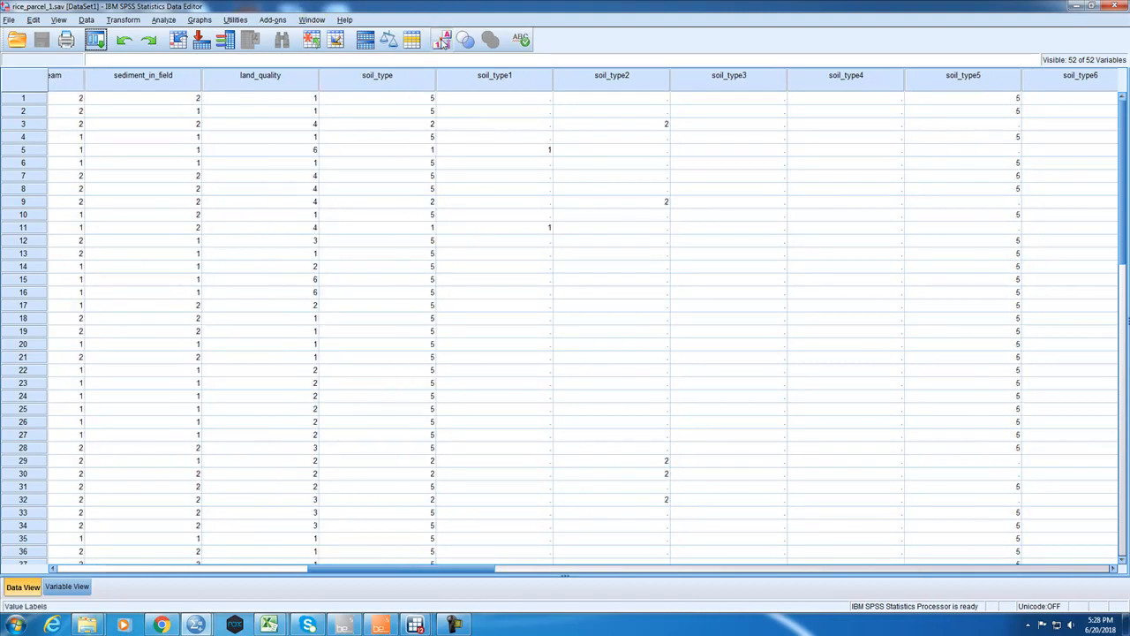
left_click(442, 40)
left_click_drag(458, 569, 582, 553)
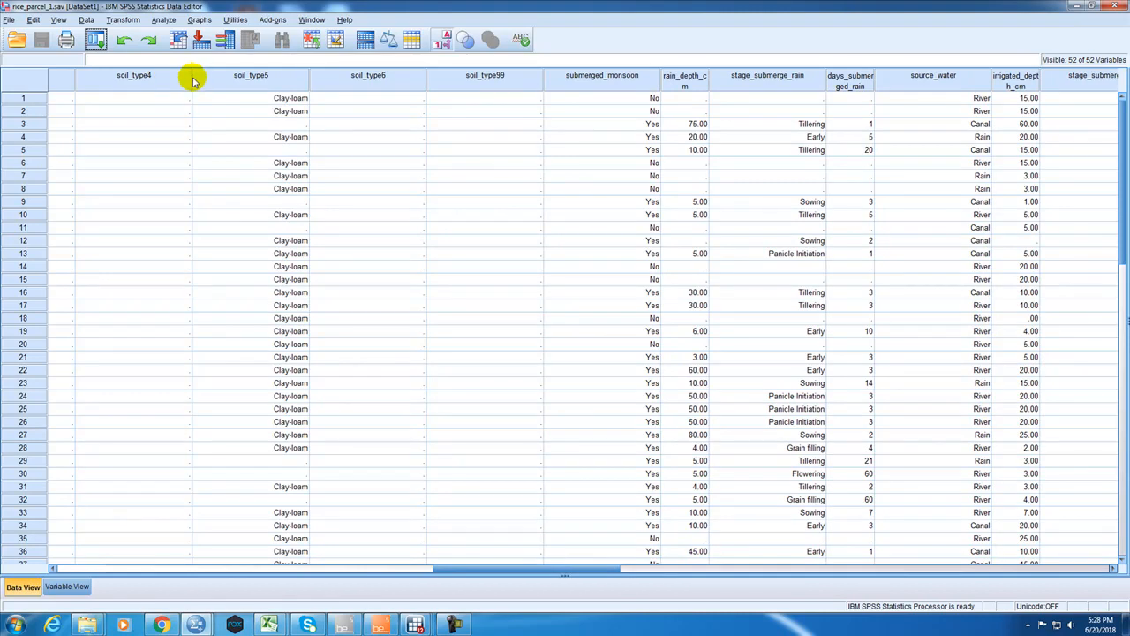
left_click_drag(525, 570, 459, 558)
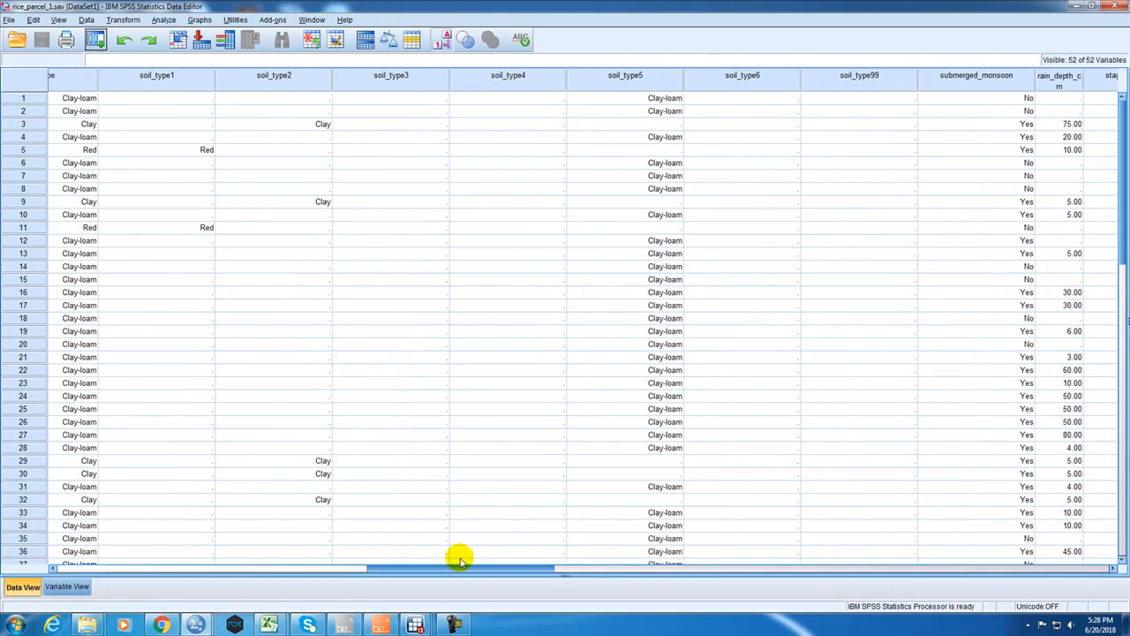
left_click_drag(459, 559, 446, 560)
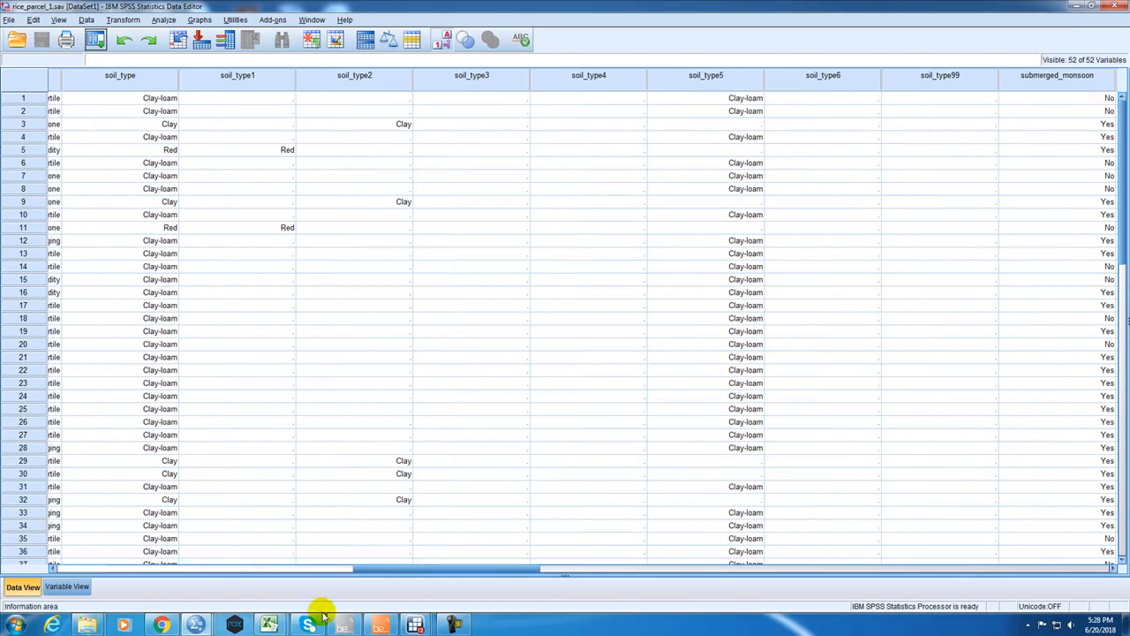
Switch to the old rice_parcel.sav dataset and select the soil_type1 to soil_type5 columns to compare their values.
left_click(196, 625)
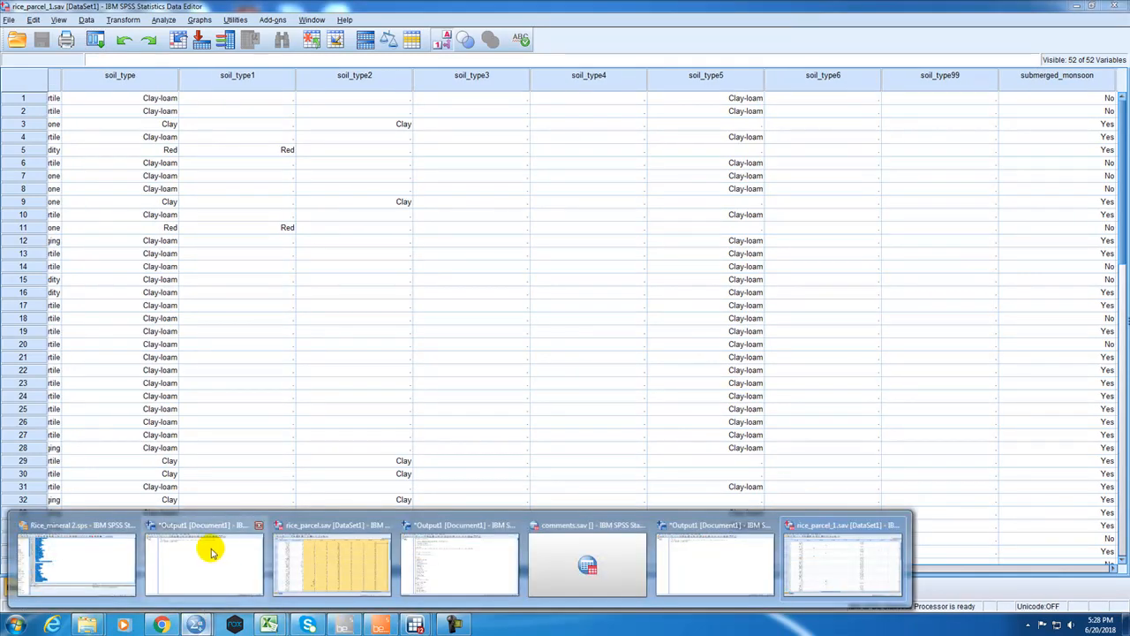
mouse_move(262, 558)
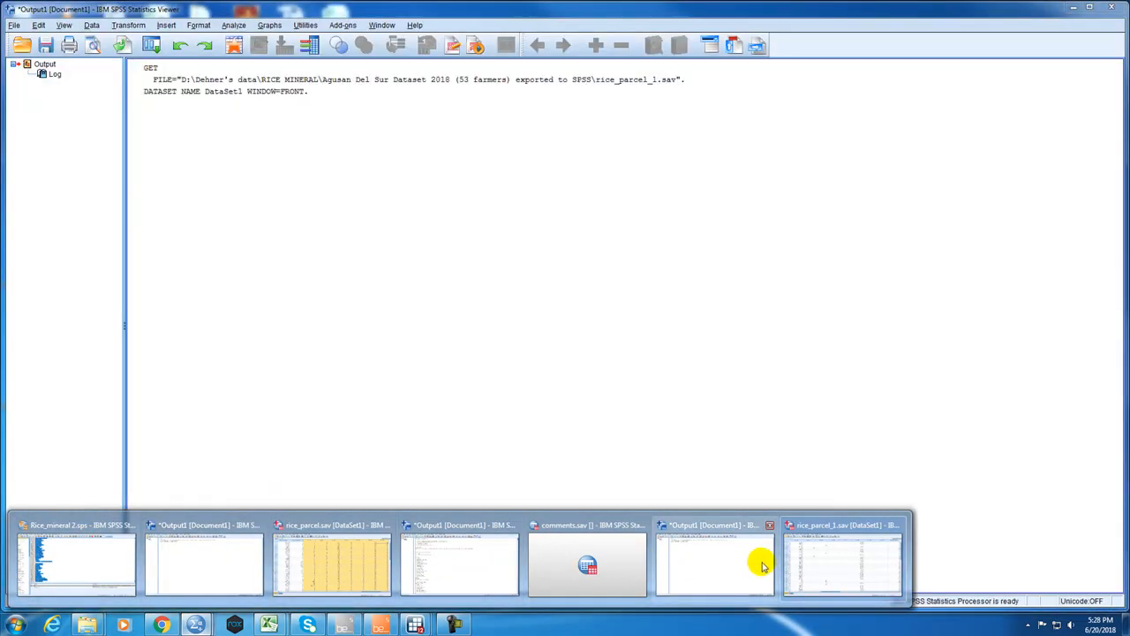
mouse_move(816, 562)
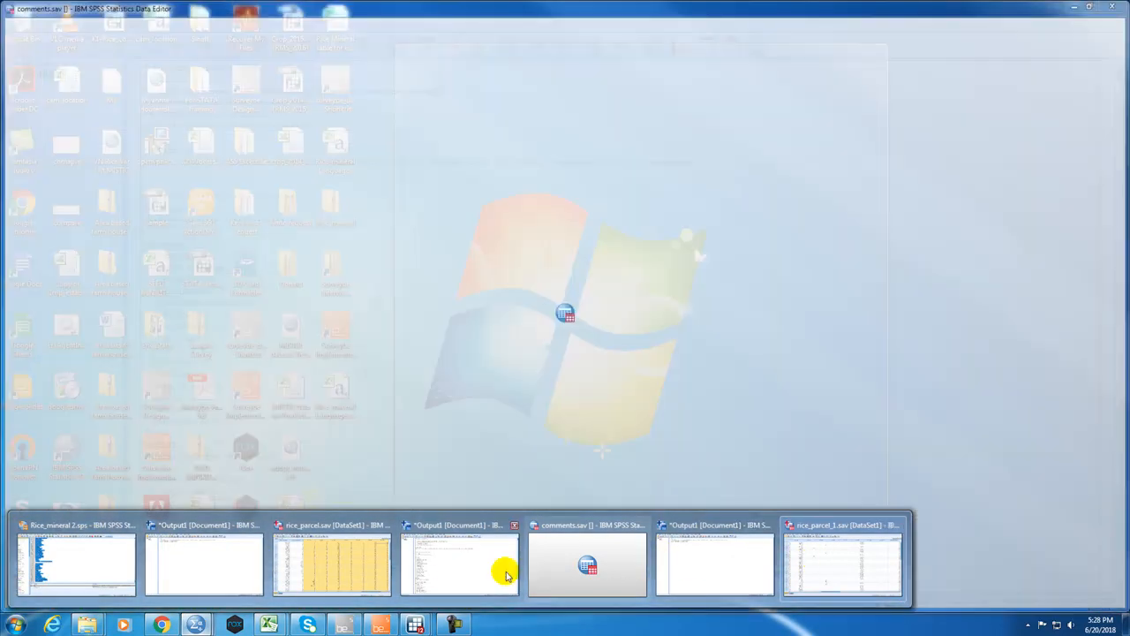
mouse_move(415, 575)
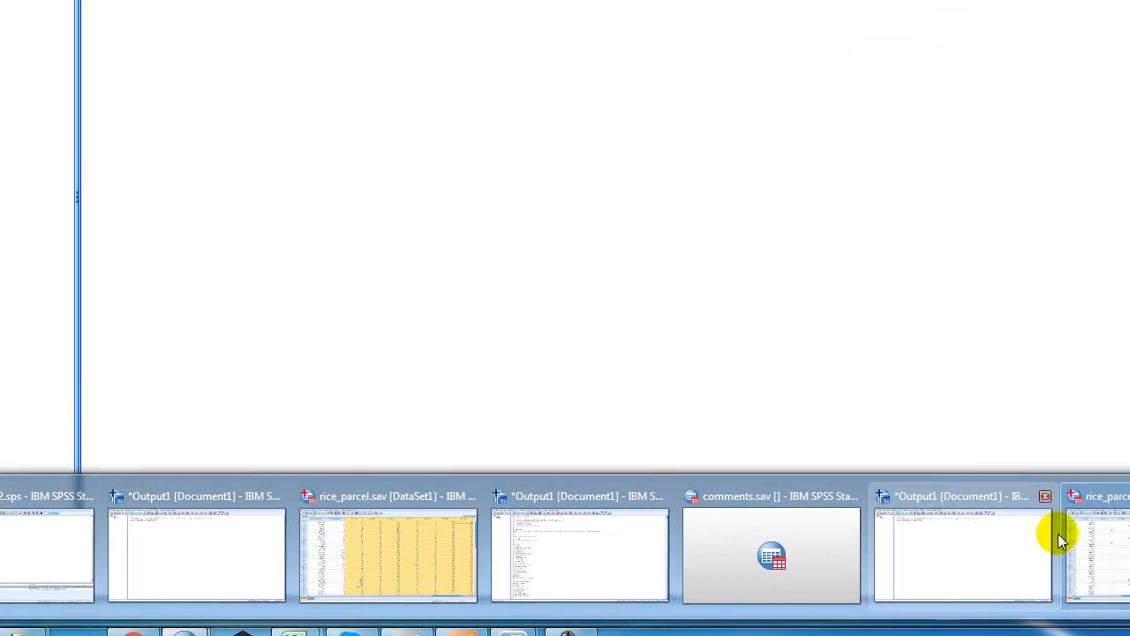
mouse_move(1099, 540)
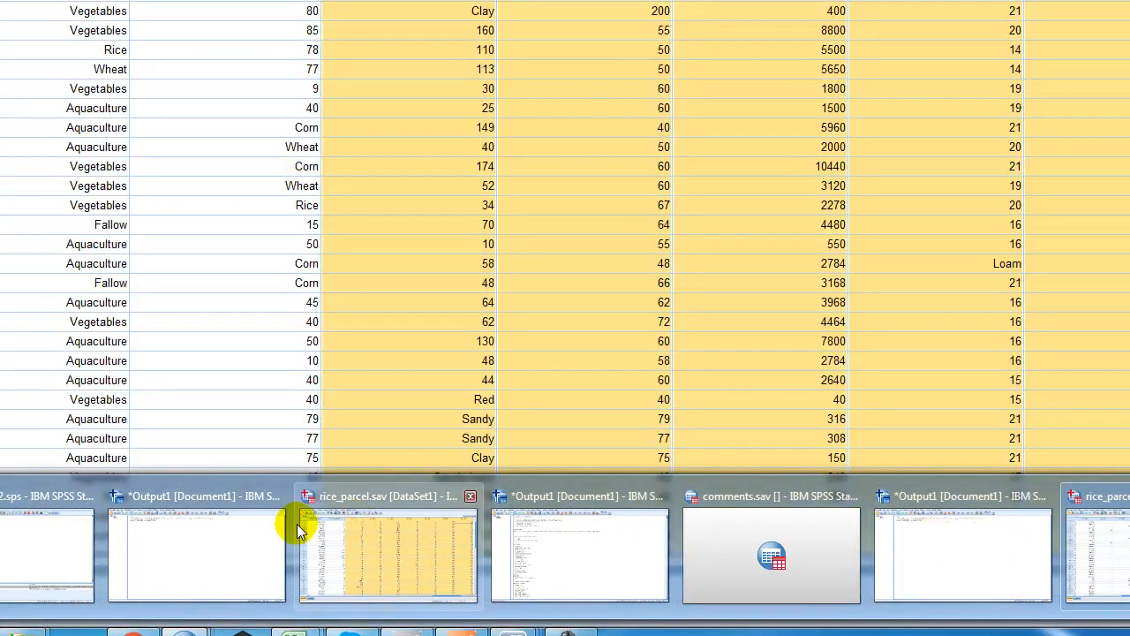
left_click(353, 530)
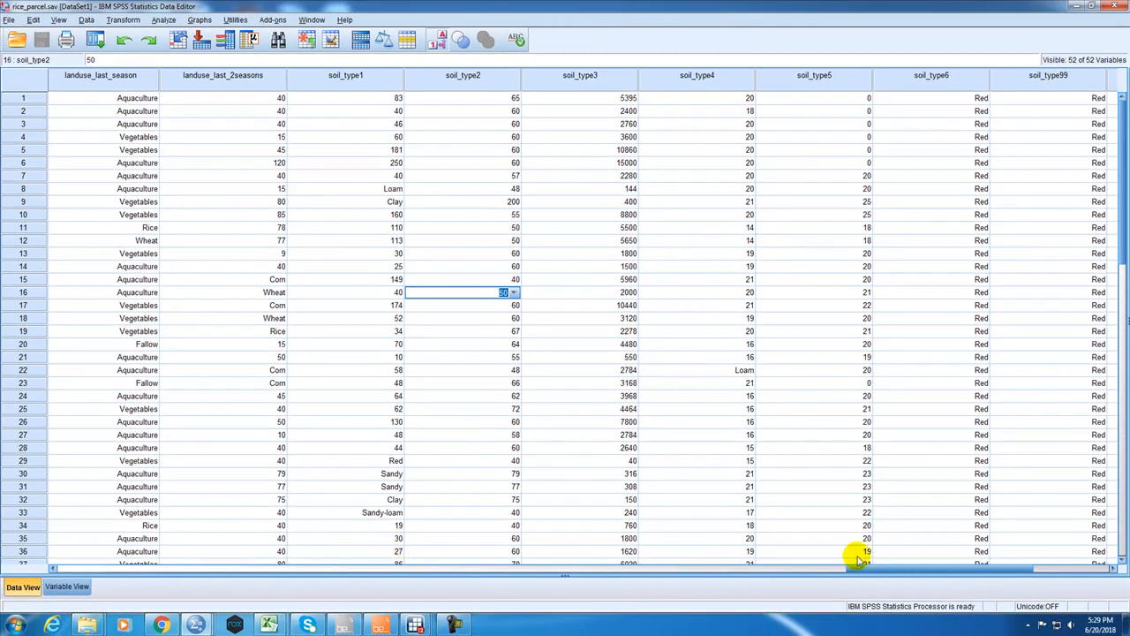
left_click_drag(899, 570, 863, 569)
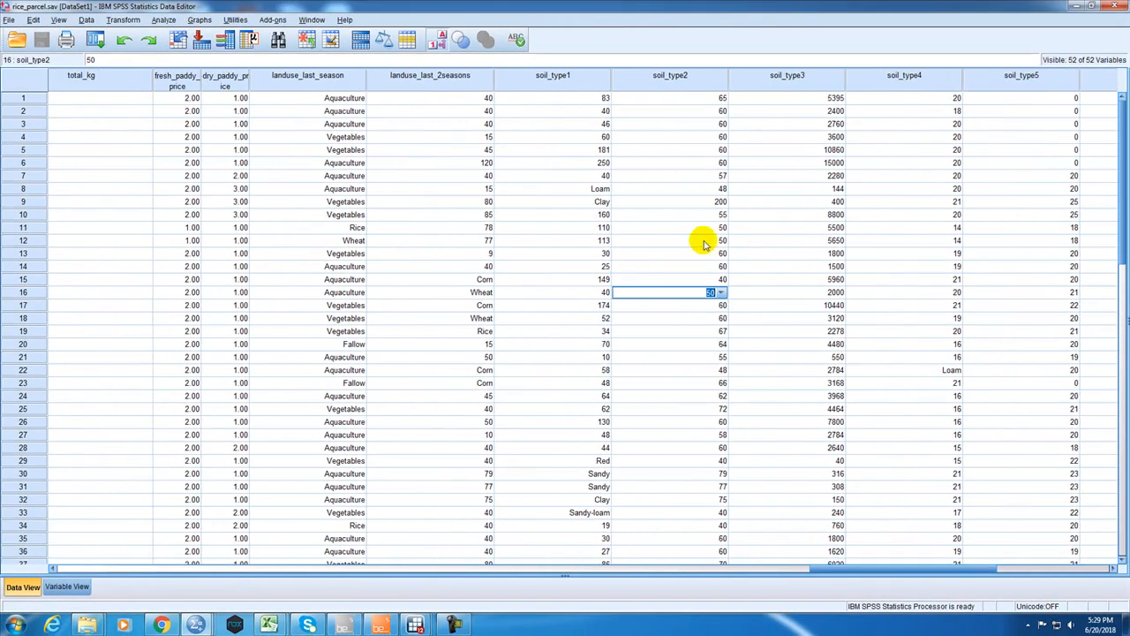
mouse_move(1121, 141)
left_mouse_down()
mouse_move(1122, 205)
mouse_move(1122, 132)
left_mouse_up()
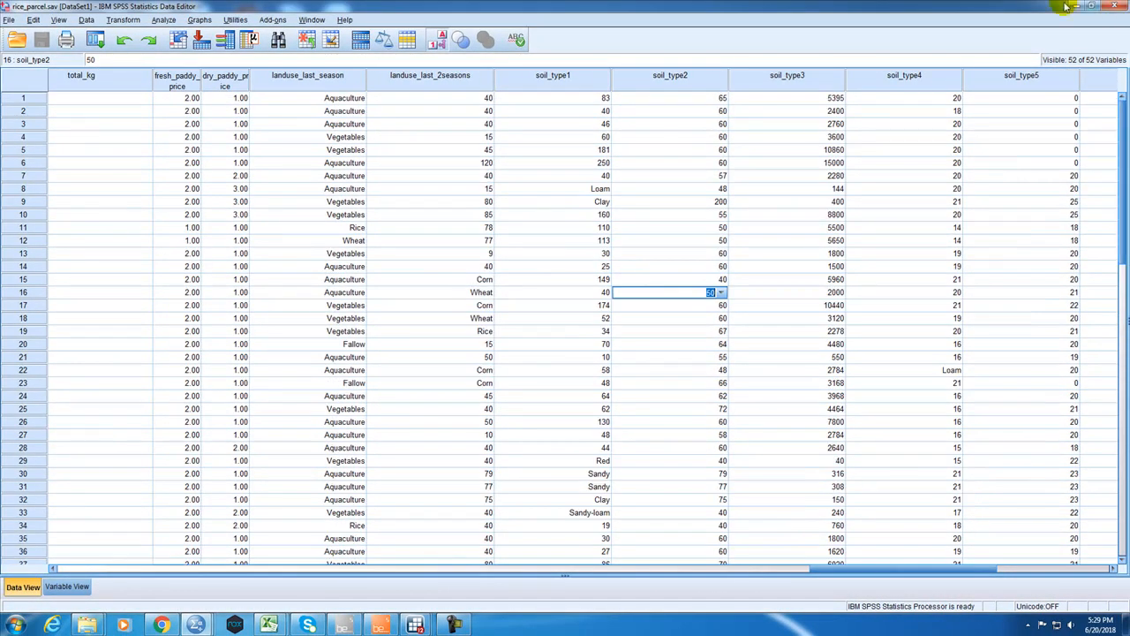
left_click(581, 76)
left_click_drag(581, 77, 1007, 85)
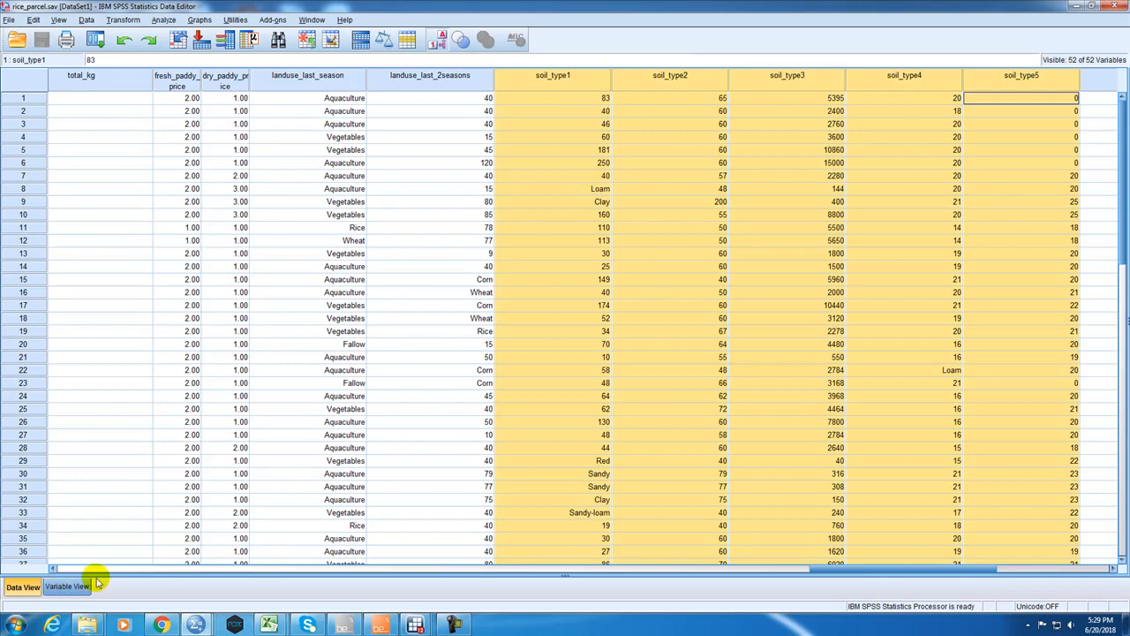
Return to rice_parcel_1.sav and sort the cases by submerged_monsoon in ascending order.
key("alt+Tab")
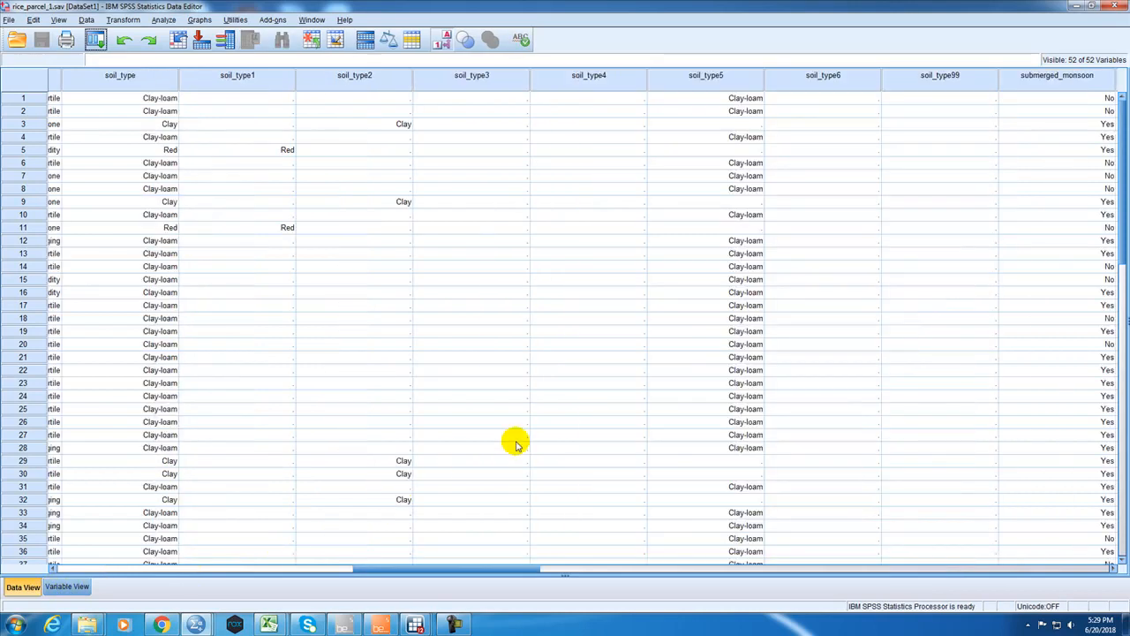
left_click_drag(479, 567, 561, 543)
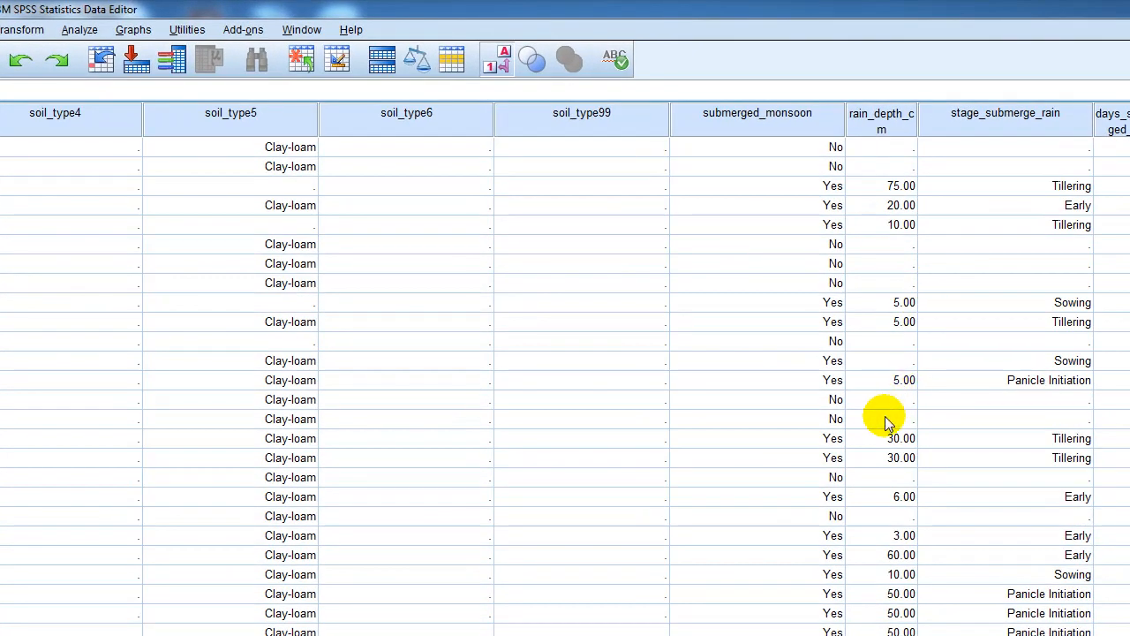
right_click(786, 125)
left_click(830, 240)
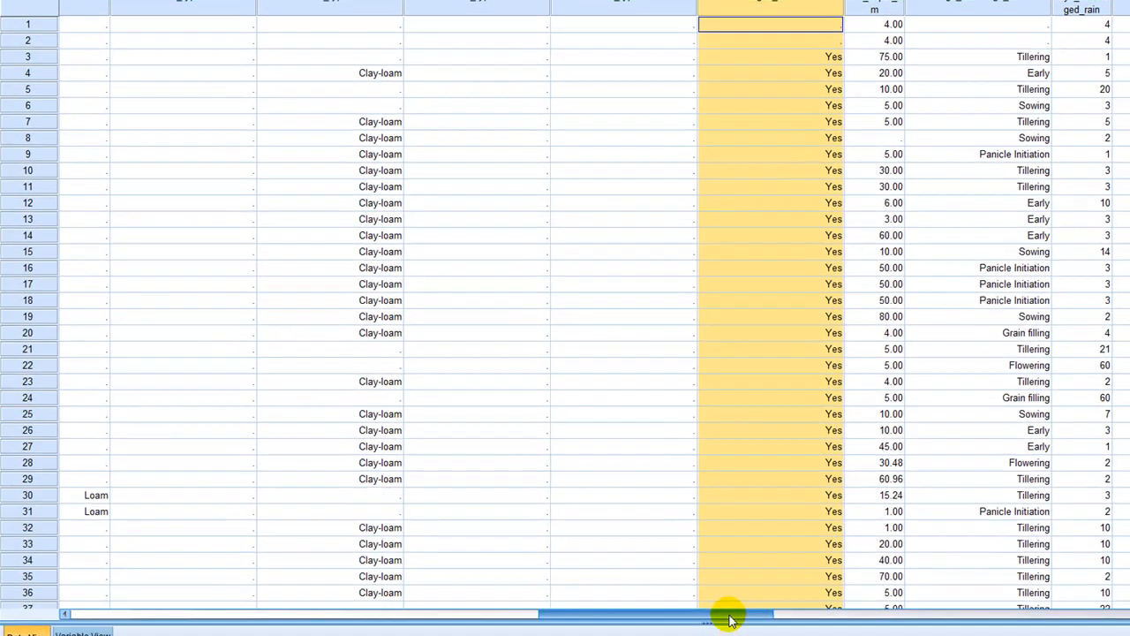
Examine the rain submergence and irrigation columns of the sorted data, from rain_depth_cm to days submerged under irrigation.
left_click_drag(729, 613, 806, 558)
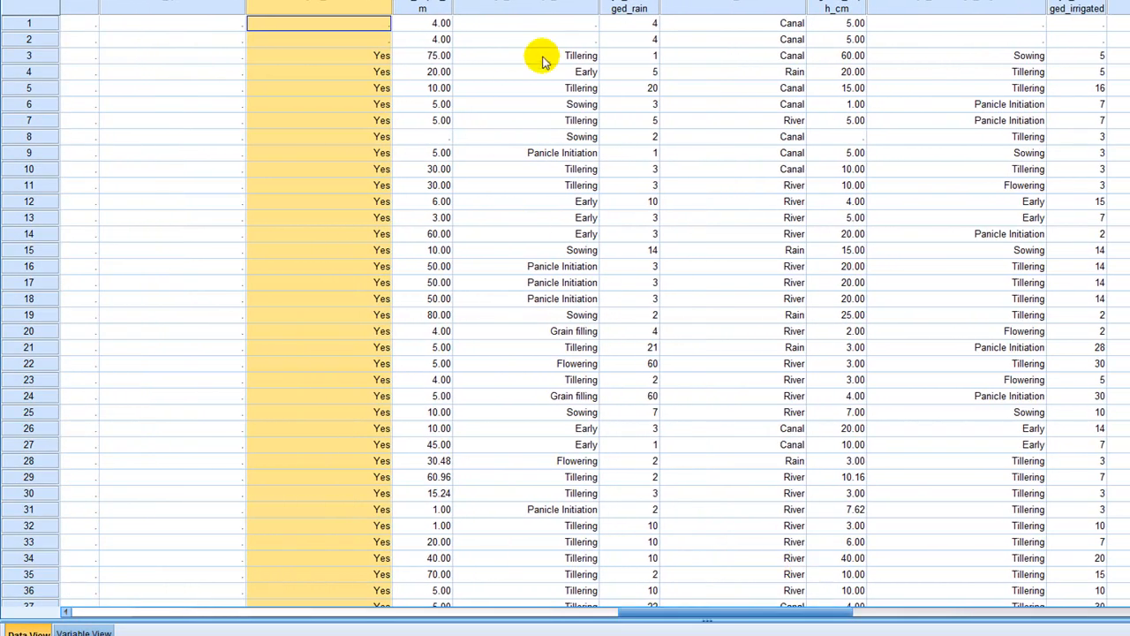
left_click(552, 27)
left_click_drag(553, 27, 552, 37)
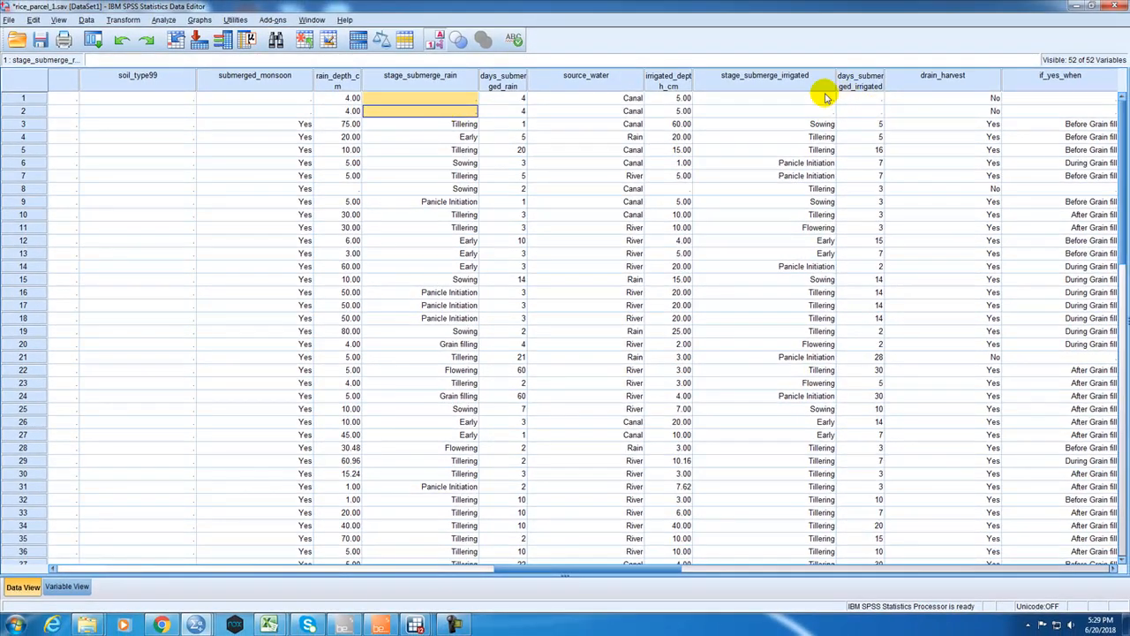
left_click_drag(826, 97, 861, 111)
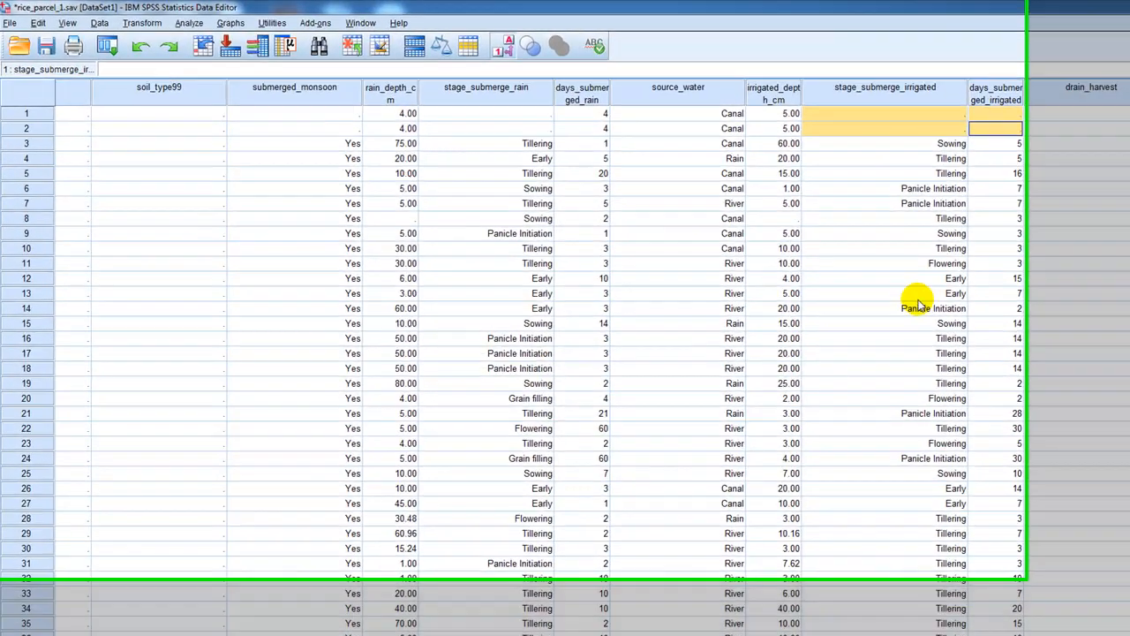
left_click(918, 305)
scroll(918, 305, "down", 1)
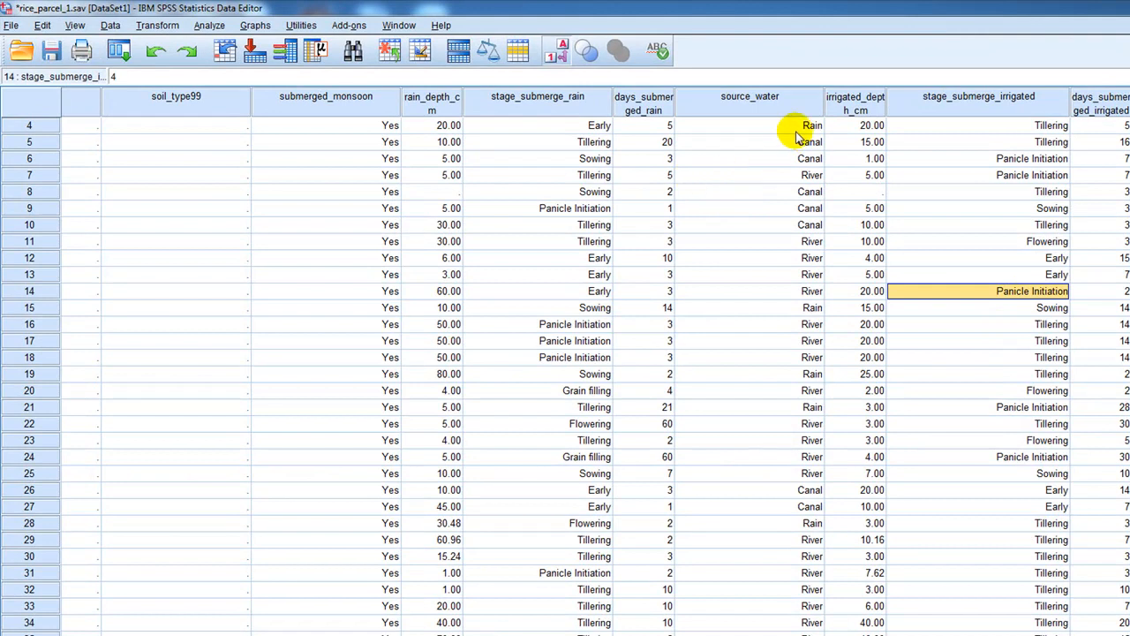
scroll(827, 248, "up", 1)
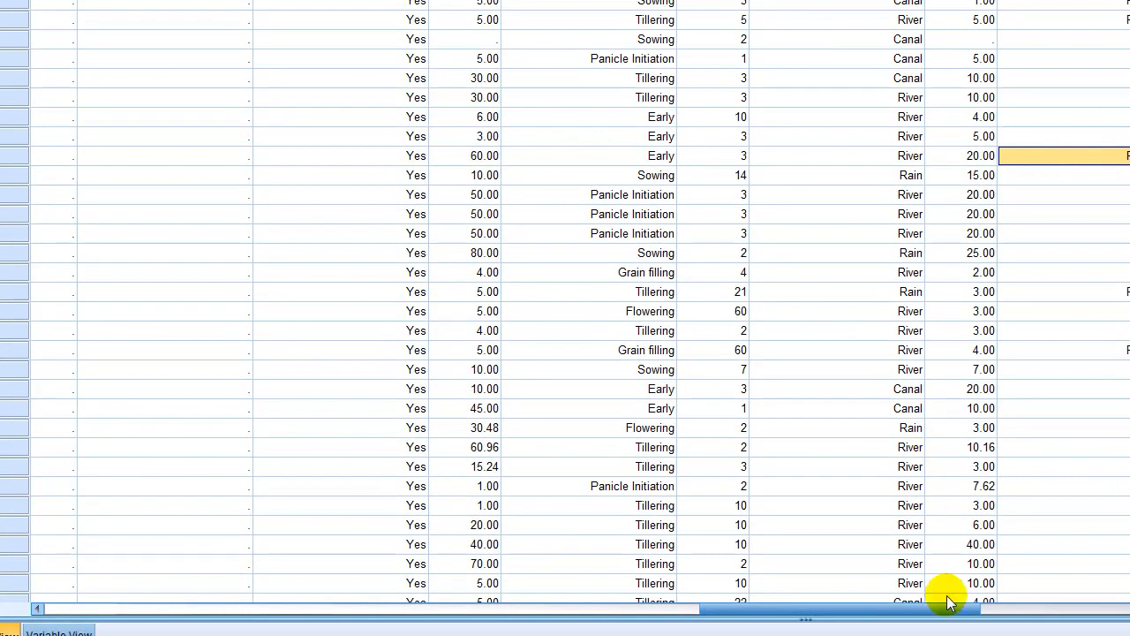
Examine the remaining rice_parcel_1.sav columns, from the grain-fill and variety data through planting, harvest, seed source and sack weight.
left_click_drag(963, 606, 1086, 586)
left_click_drag(746, 583, 580, 571)
scroll(609, 563, "right", 2)
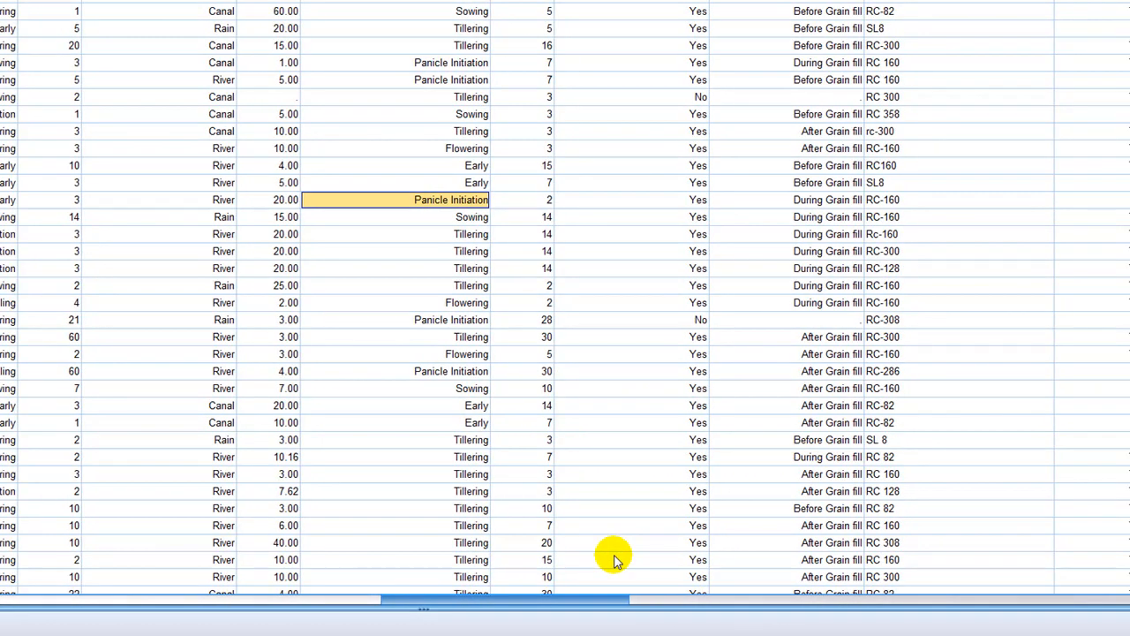
scroll(616, 559, "right", 2)
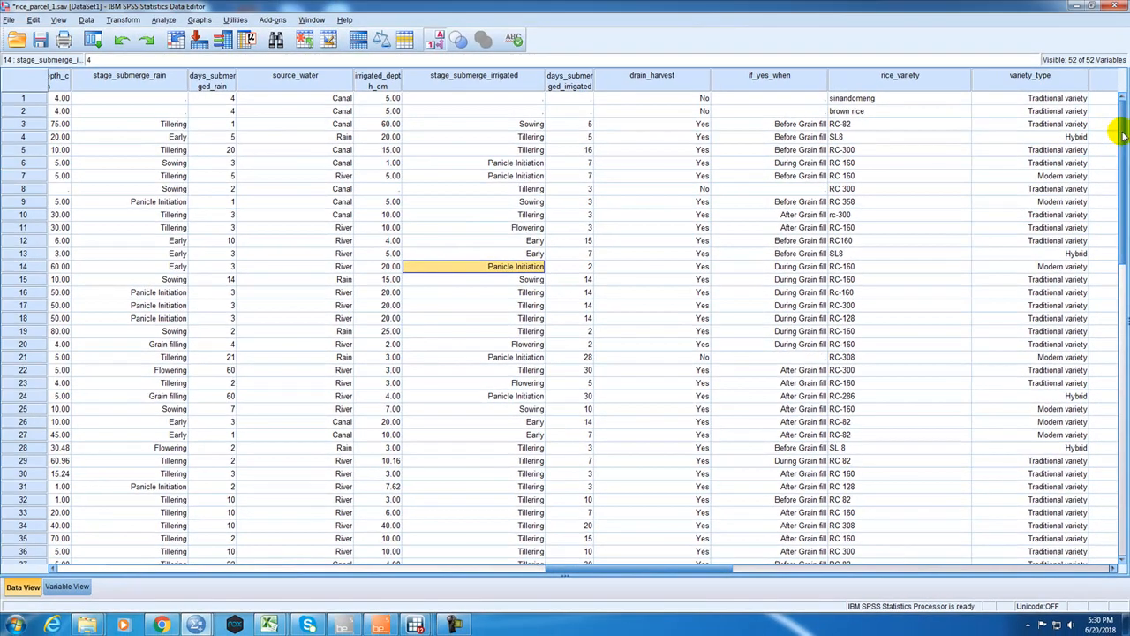
scroll(1120, 141, "down", 2)
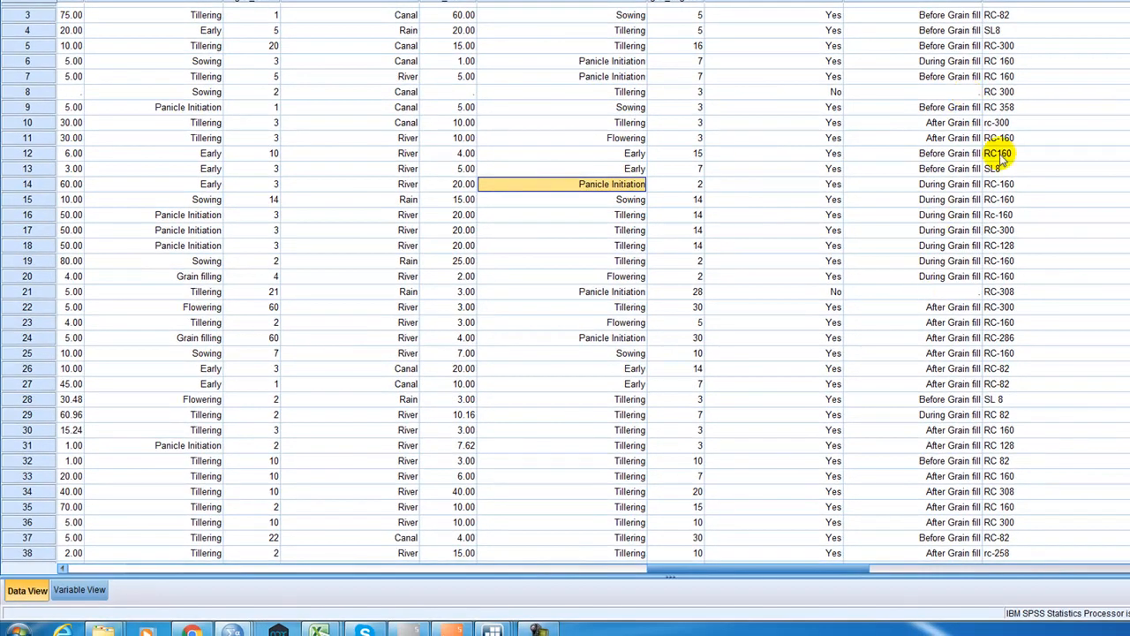
left_click_drag(821, 566, 919, 548)
left_click(706, 60)
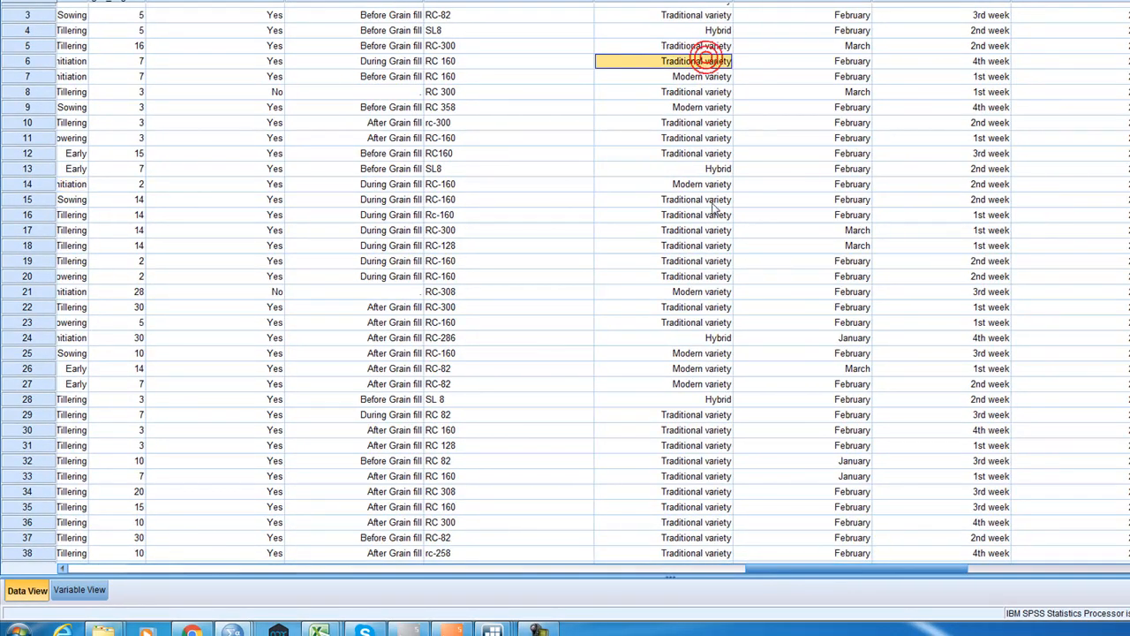
left_click_drag(863, 572, 749, 614)
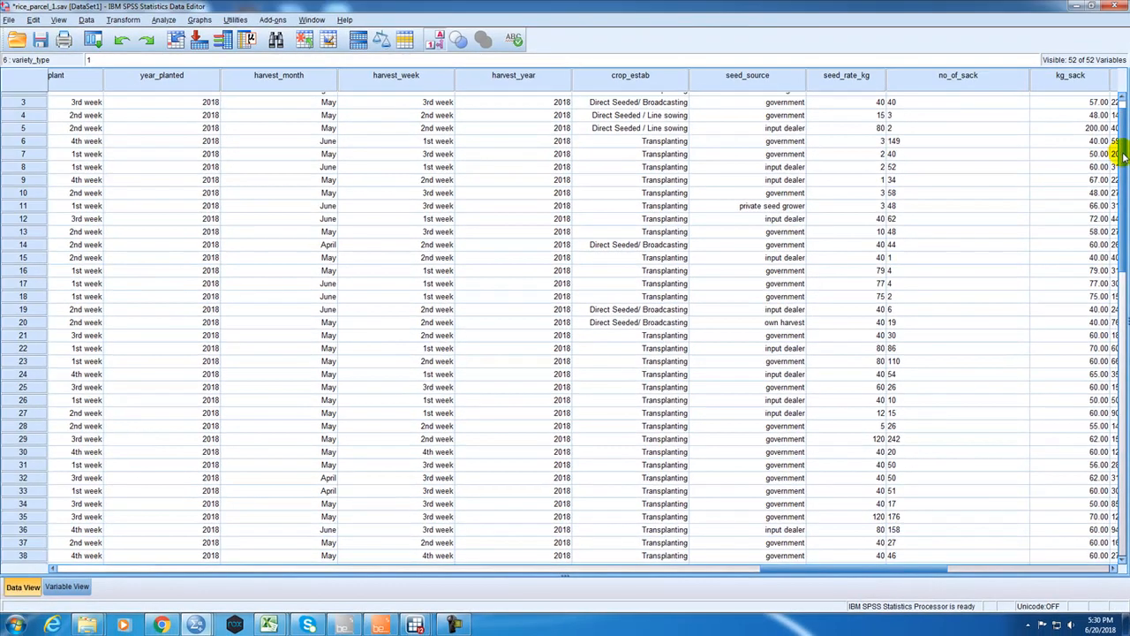
left_click_drag(1124, 152, 1125, 128)
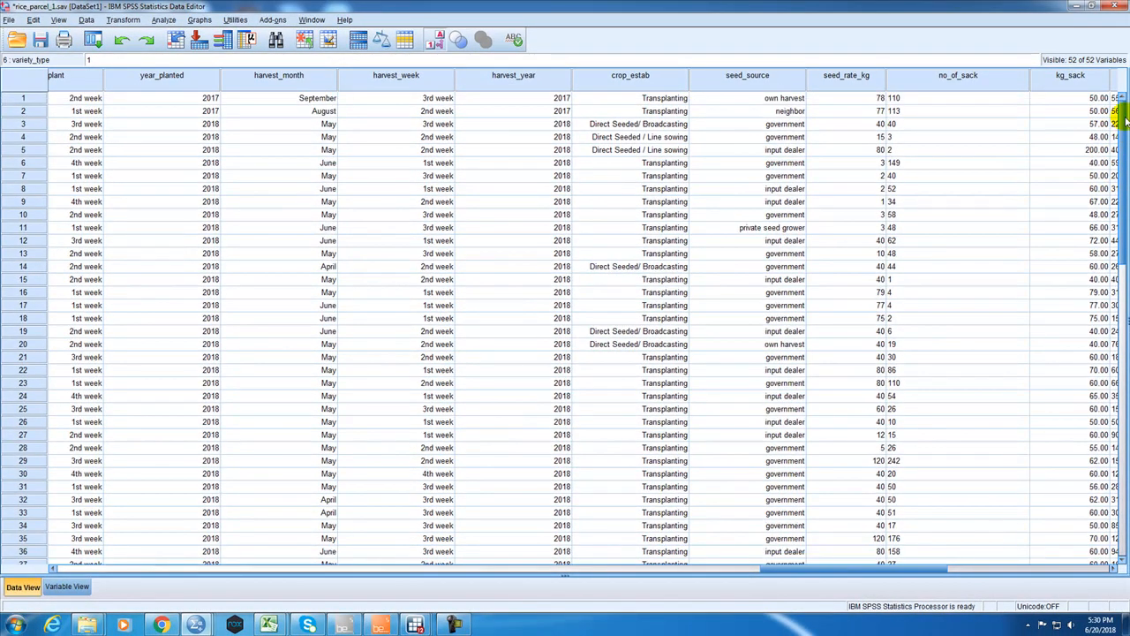
Examine the kg_sack and total_kg columns of rice_parcel_1.sav, and return to the first columns.
left_click_drag(846, 574, 888, 560)
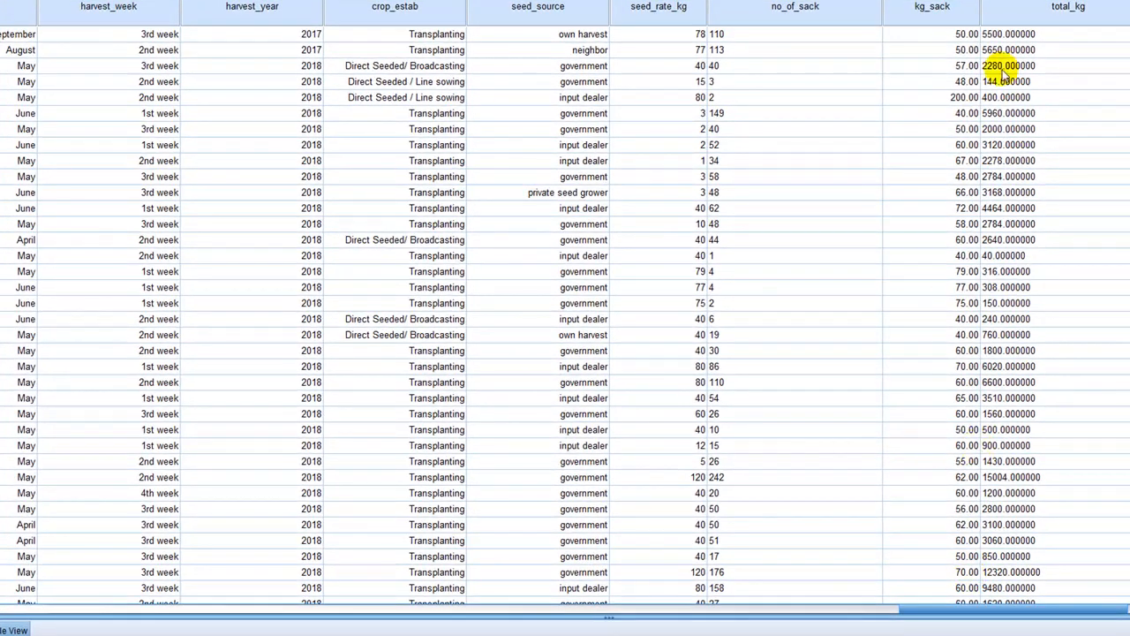
left_click_drag(1071, 608, 1129, 604)
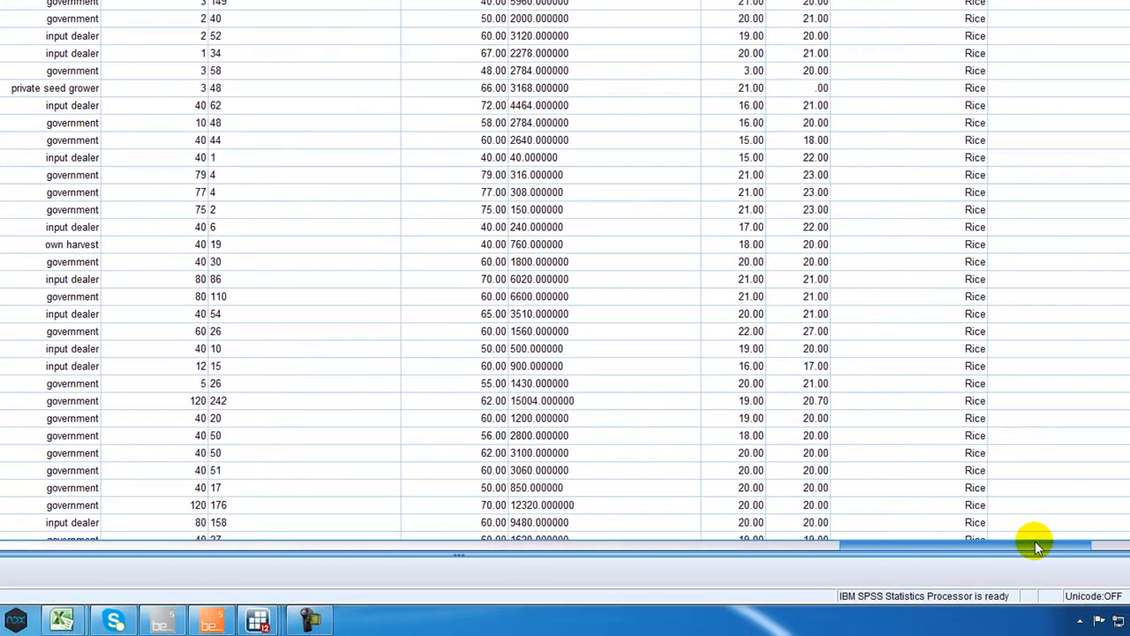
left_click_drag(1035, 545, 9, 538)
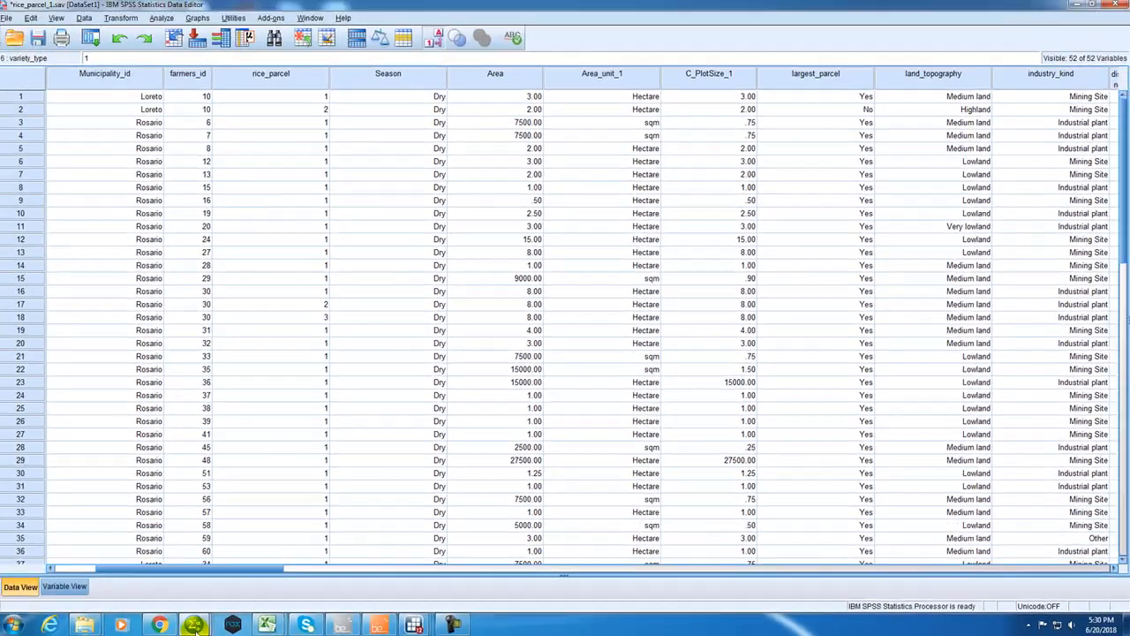
Switch to the old rice_parcel.sav dataset and inspect the misplaced values in its month_plant column.
mouse_move(195, 625)
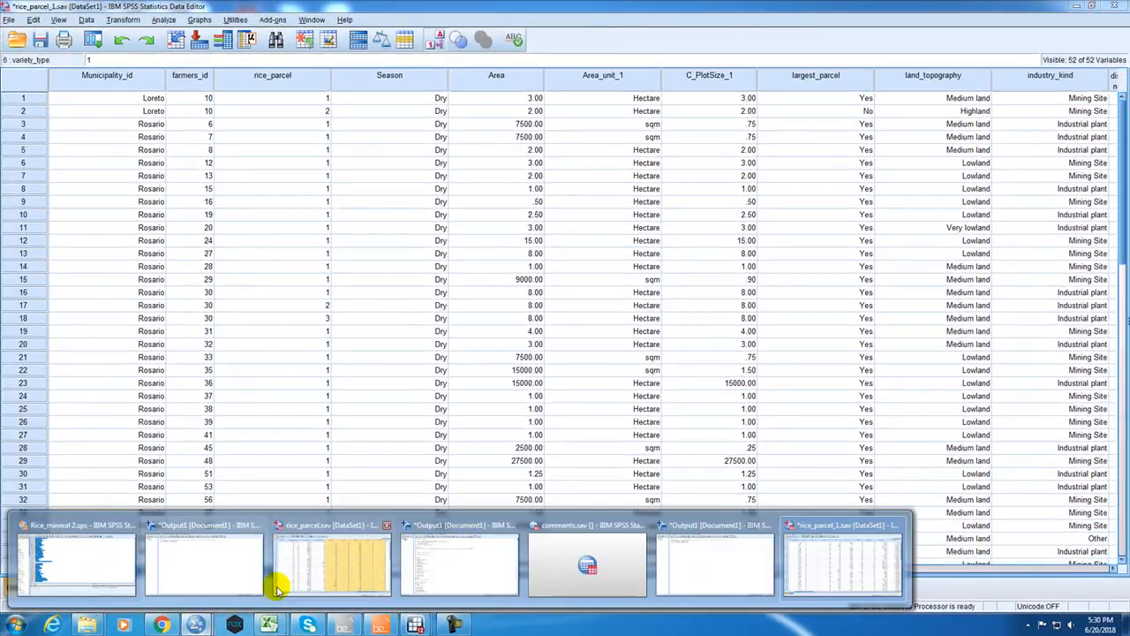
left_click(309, 575)
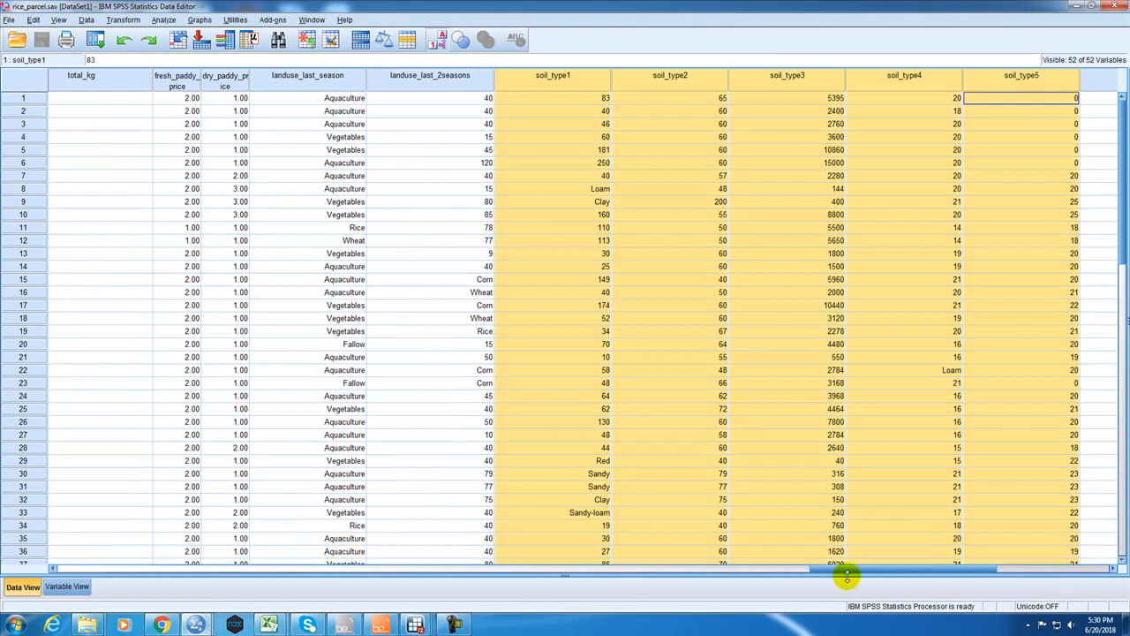
left_click_drag(846, 574, 541, 545)
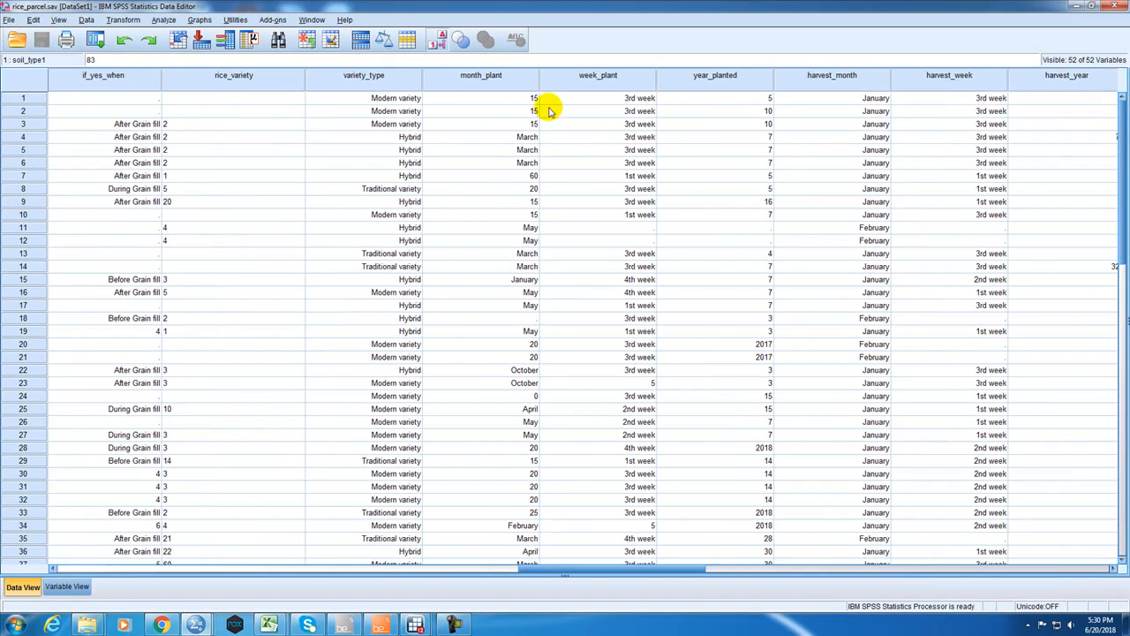
left_click(501, 150)
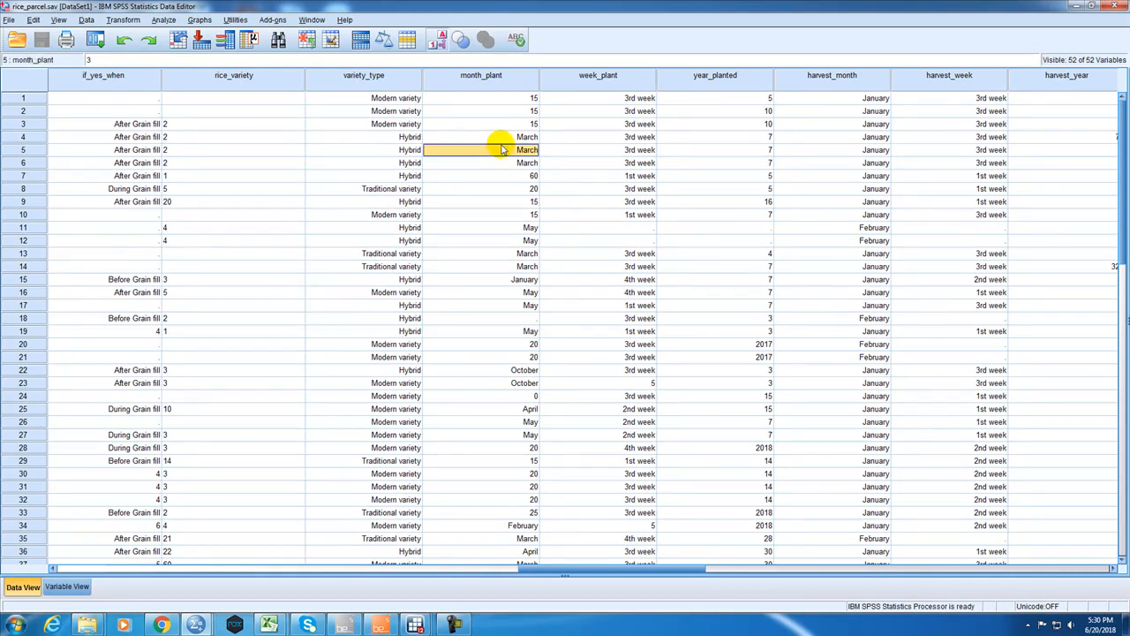
left_click(535, 99)
left_click(524, 152)
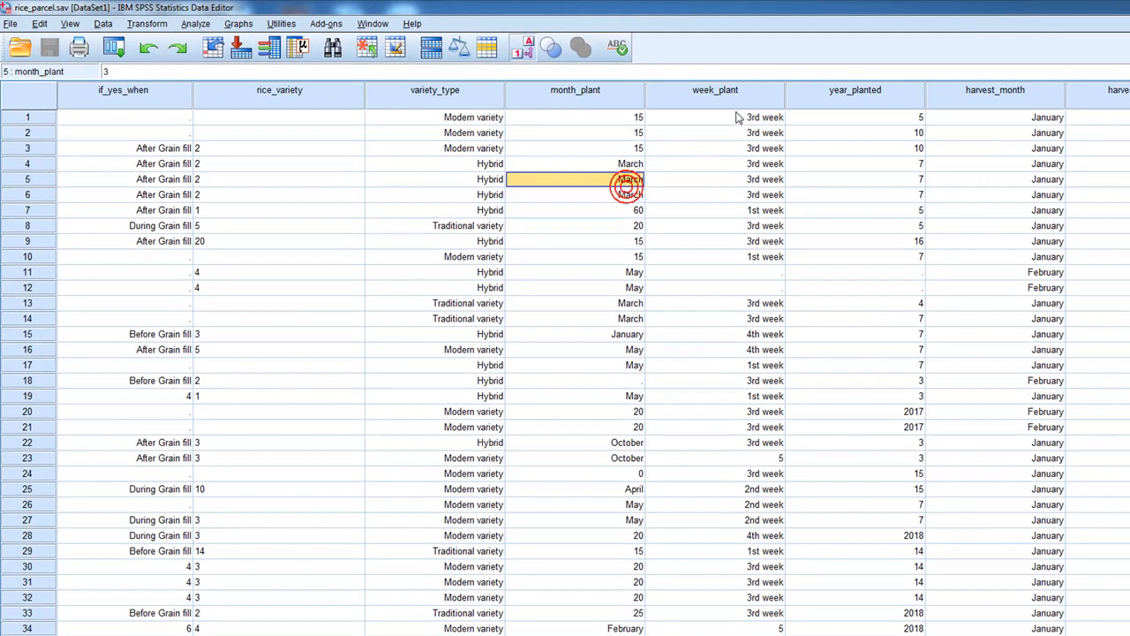
Inspect the week_plant, year_planted and harvest_week values in the old dataset.
left_click(736, 117)
left_click_drag(749, 270, 749, 288)
left_click(882, 98)
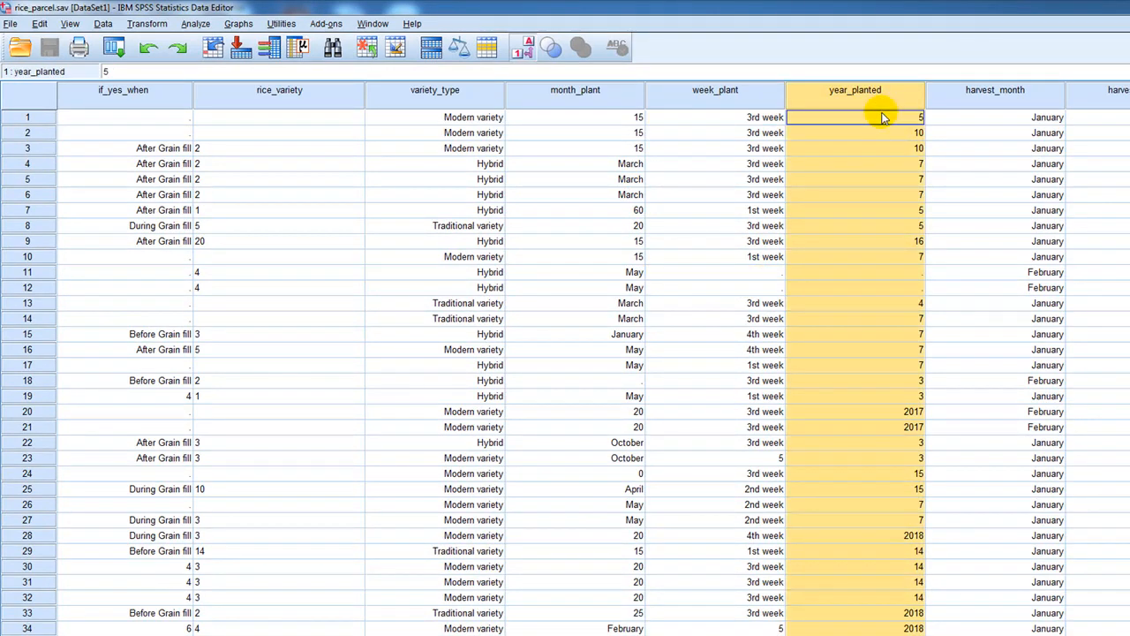
left_click(883, 365)
left_click(887, 412)
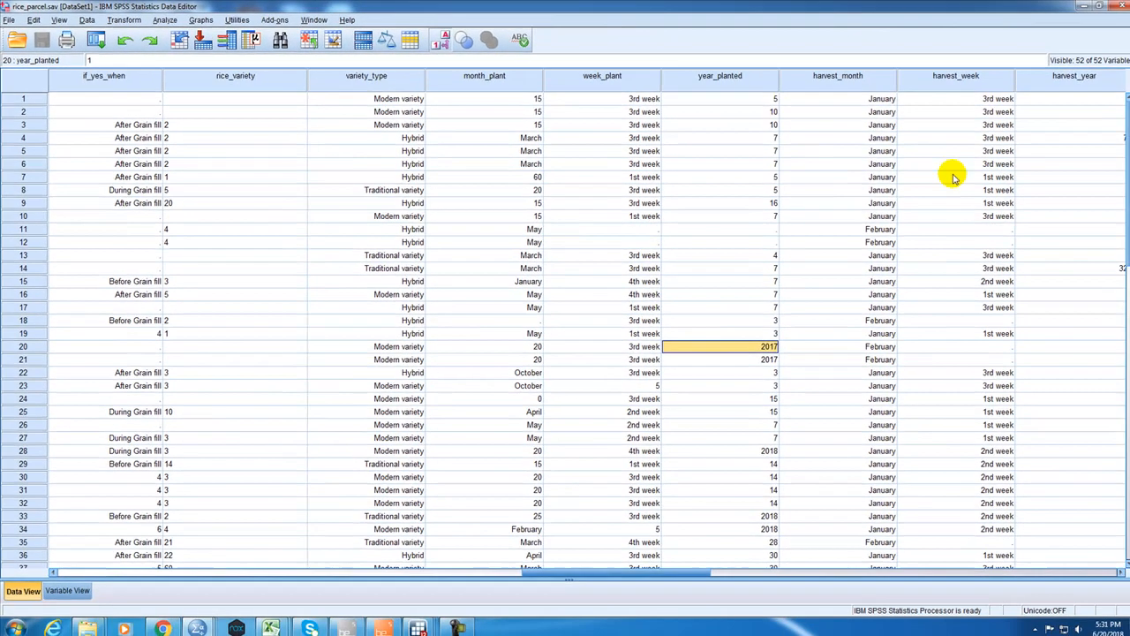
left_click(1000, 229)
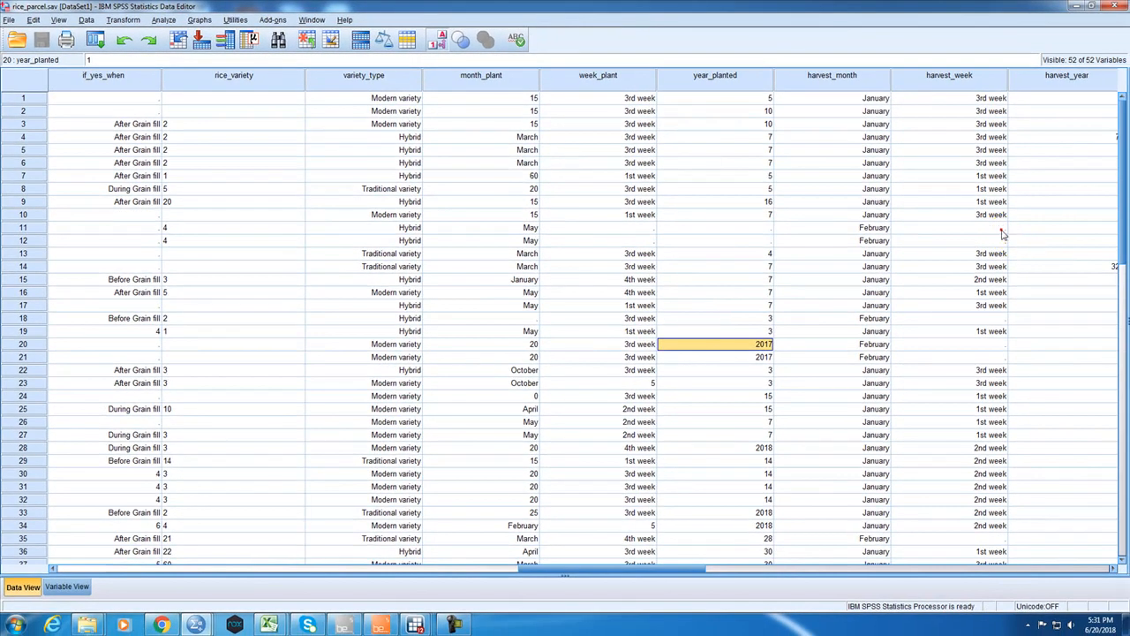
Inspect the total_kg values in the old dataset and select the seed_rate_kg to total_kg columns.
left_click_drag(681, 568, 828, 547)
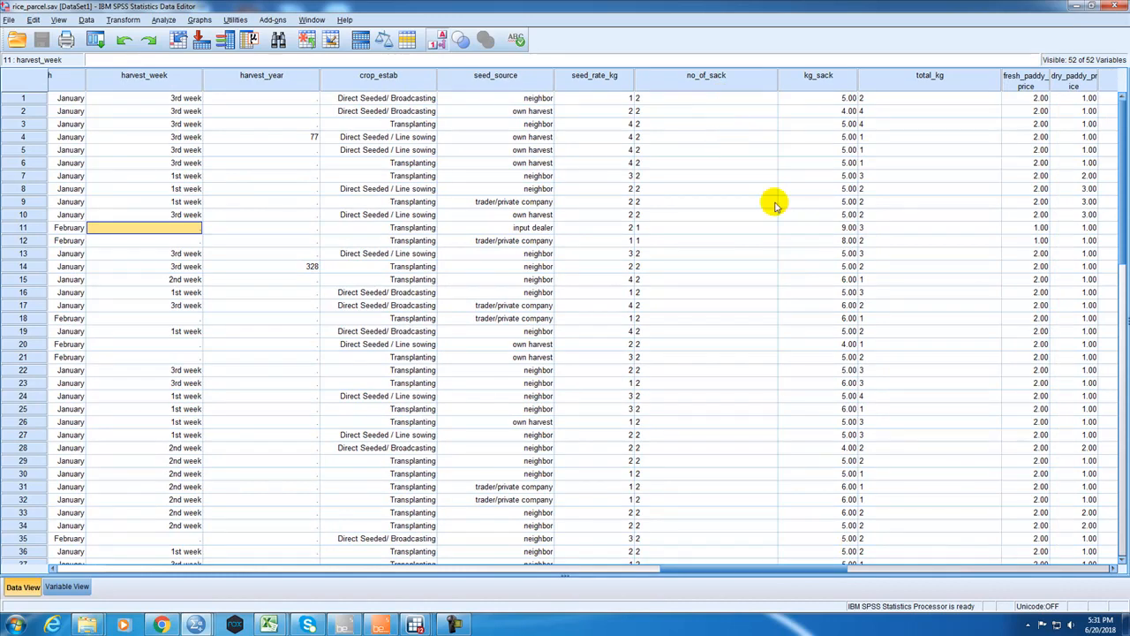
left_click(968, 104)
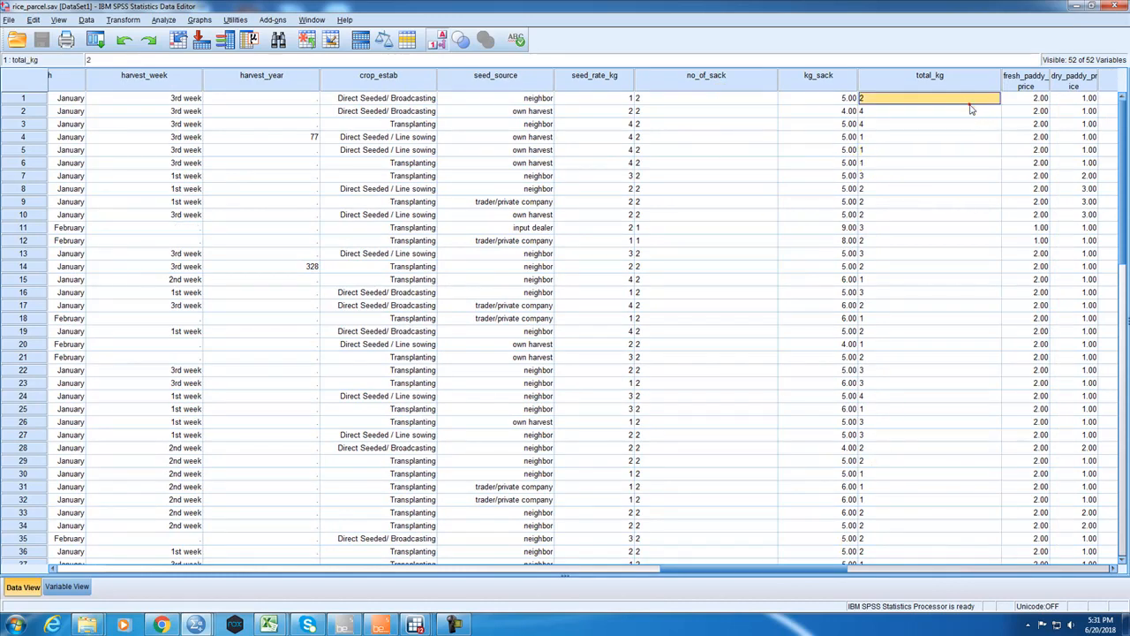
scroll(932, 389, "down", 9)
left_click(929, 411)
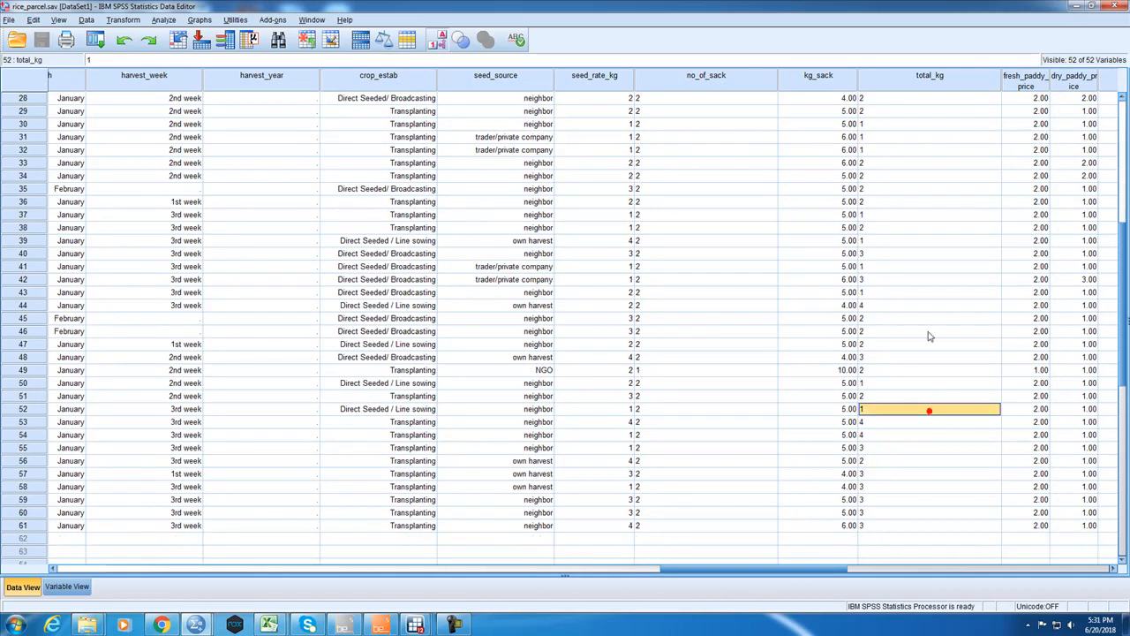
left_click_drag(909, 69, 579, 64)
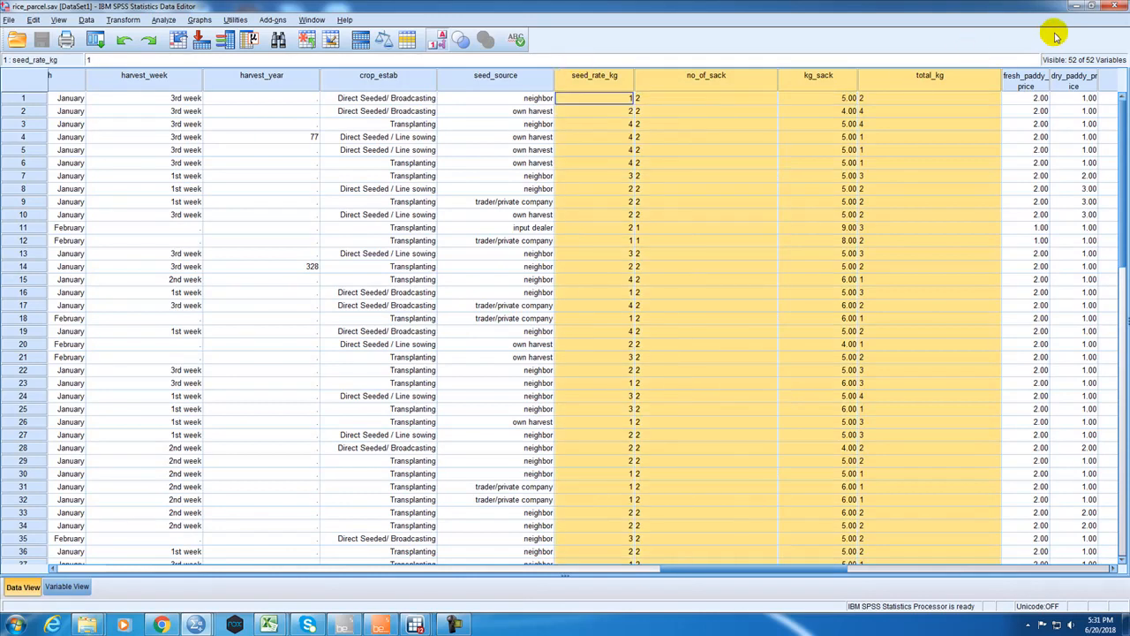
Minimize the old dataset and browse the corrected rice_parcel_1.sav columns once more, starting from Country.
left_click(1075, 12)
left_click_drag(277, 570, 162, 561)
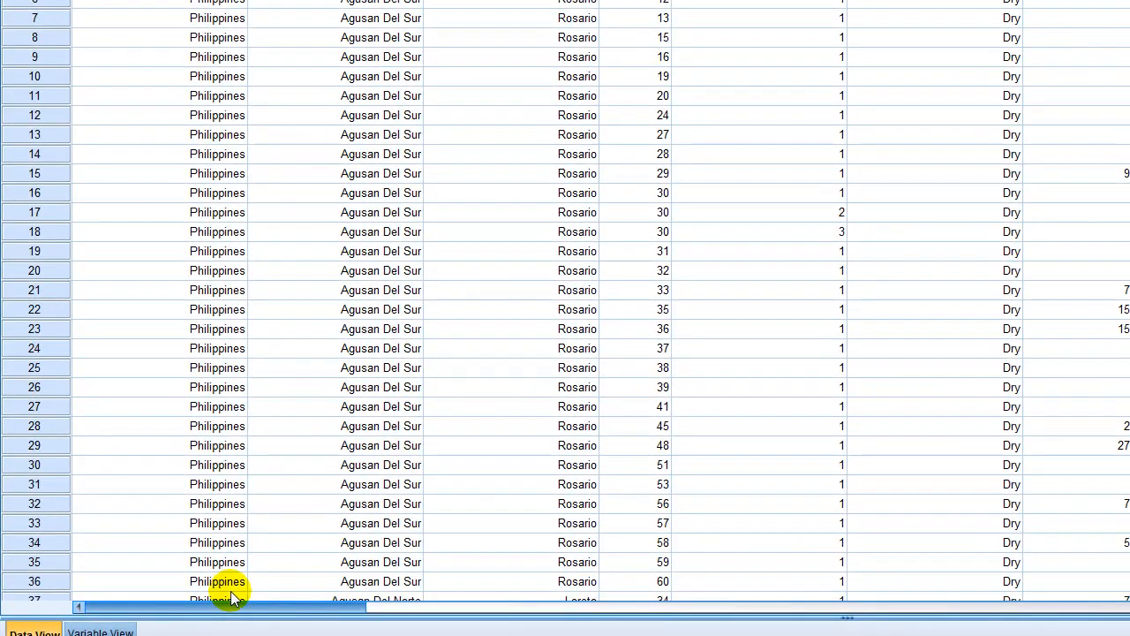
left_click_drag(151, 558, 594, 514)
left_click_drag(893, 525, 307, 502)
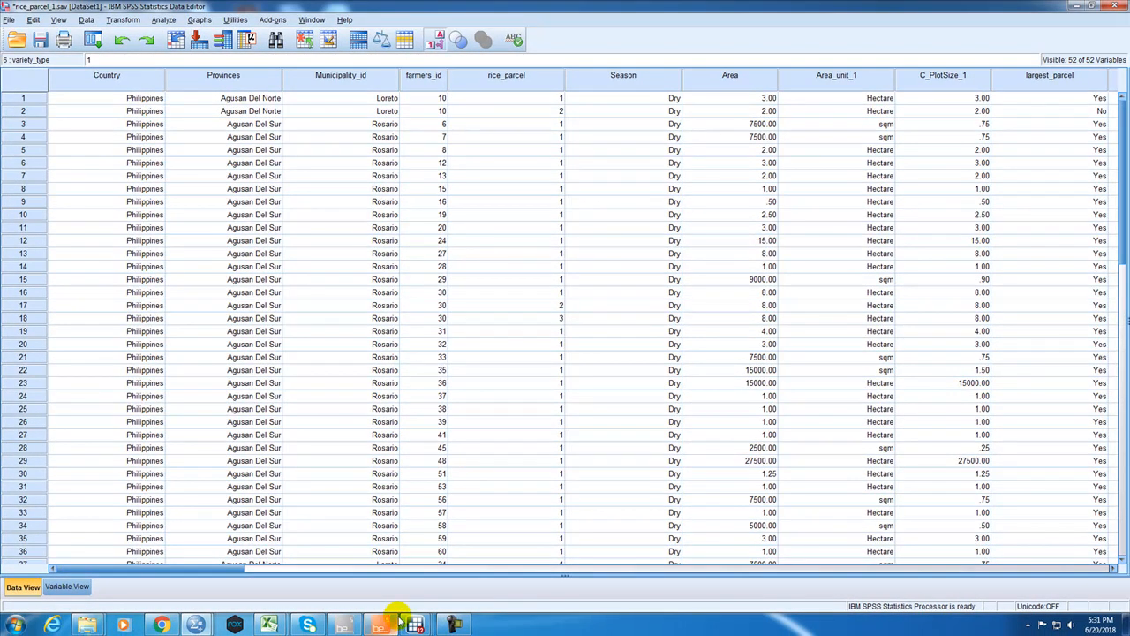
Switch to Surveybe, view the imported Rice_mineral interview files and check the program's version information.
left_click(381, 623)
left_click(339, 625)
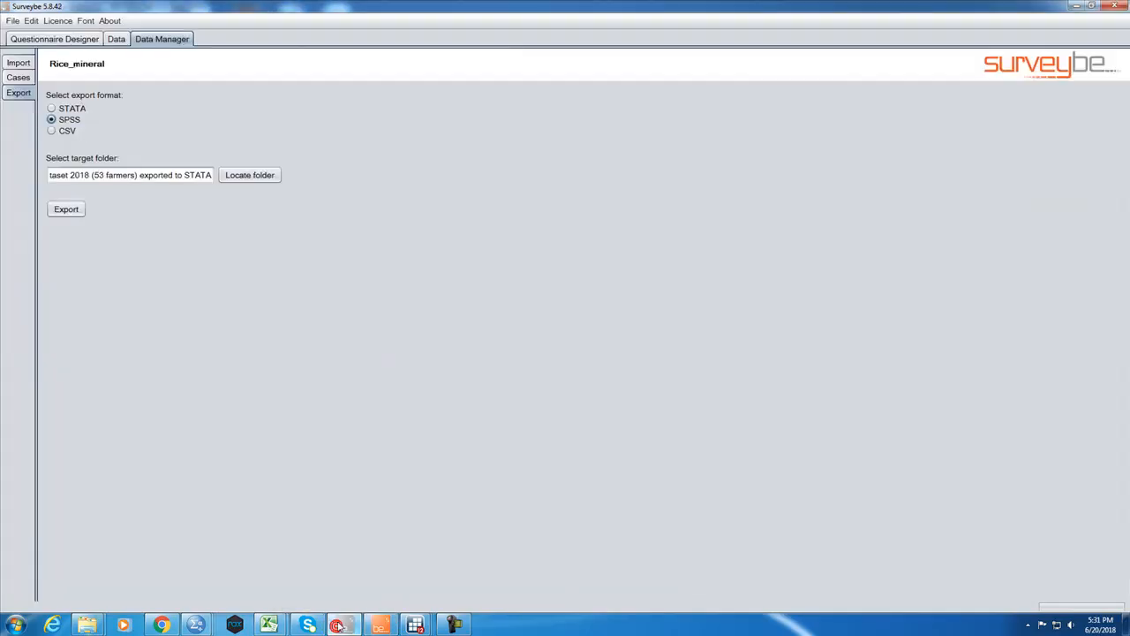
left_click(21, 63)
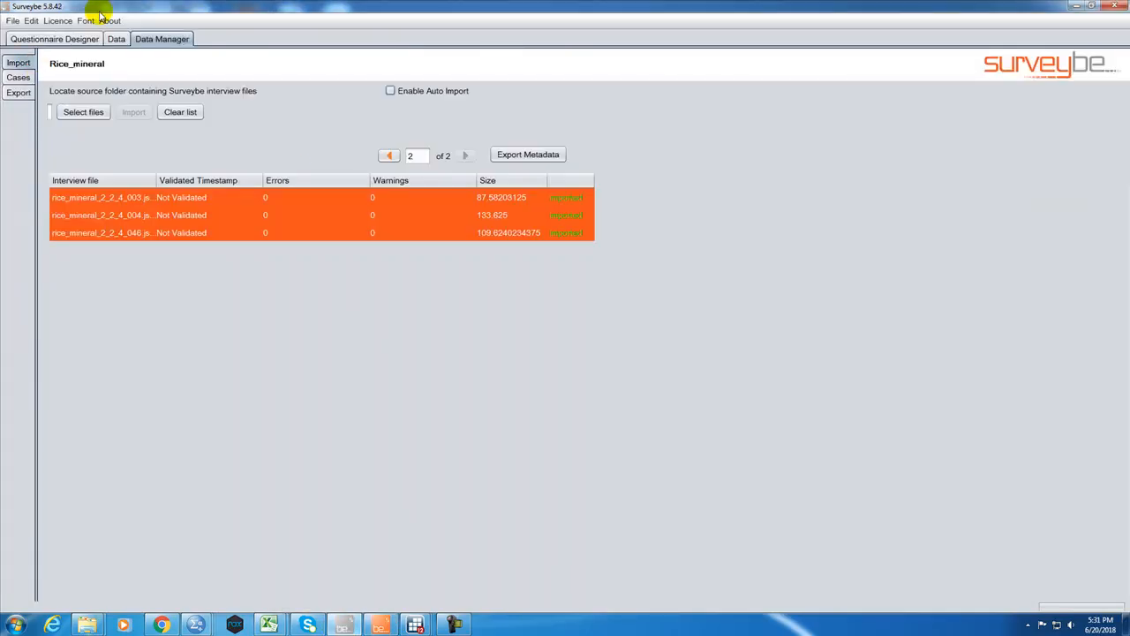
left_click(115, 39)
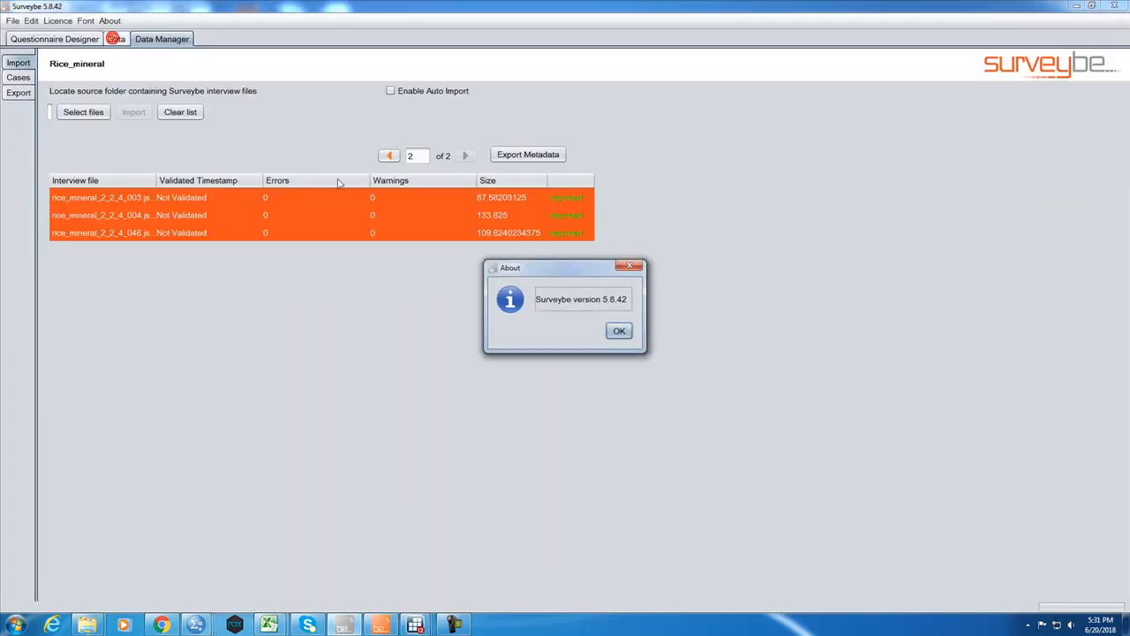
left_click(617, 333)
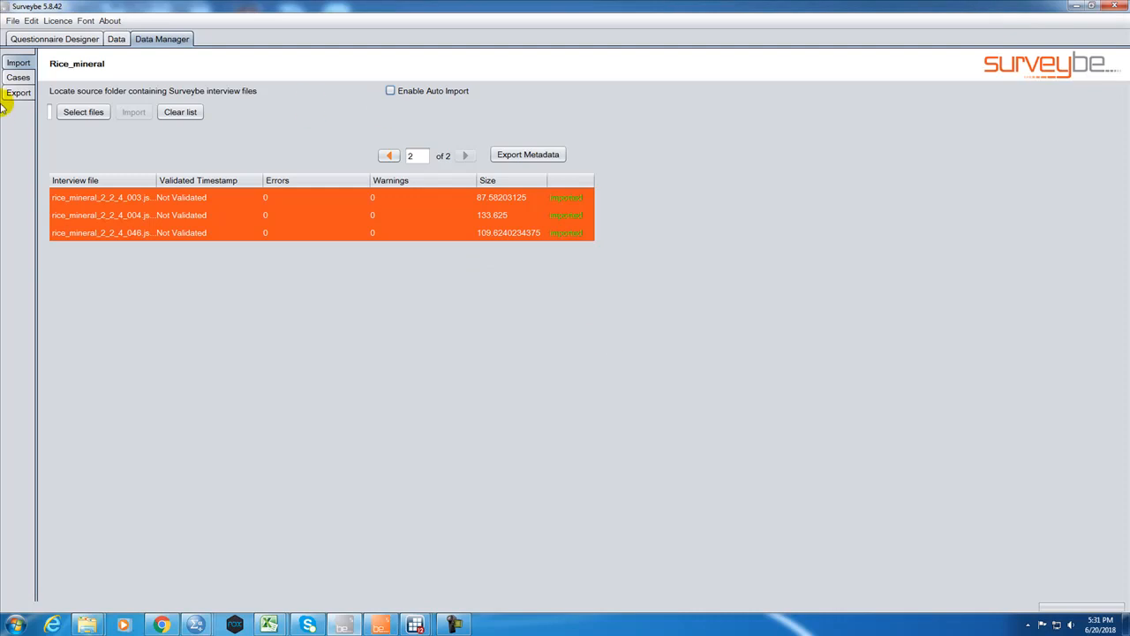
Show the Rice_mineral questionnaire in the Questionnaire Designer and view the available import and export commands.
left_click(14, 39)
left_click(12, 21)
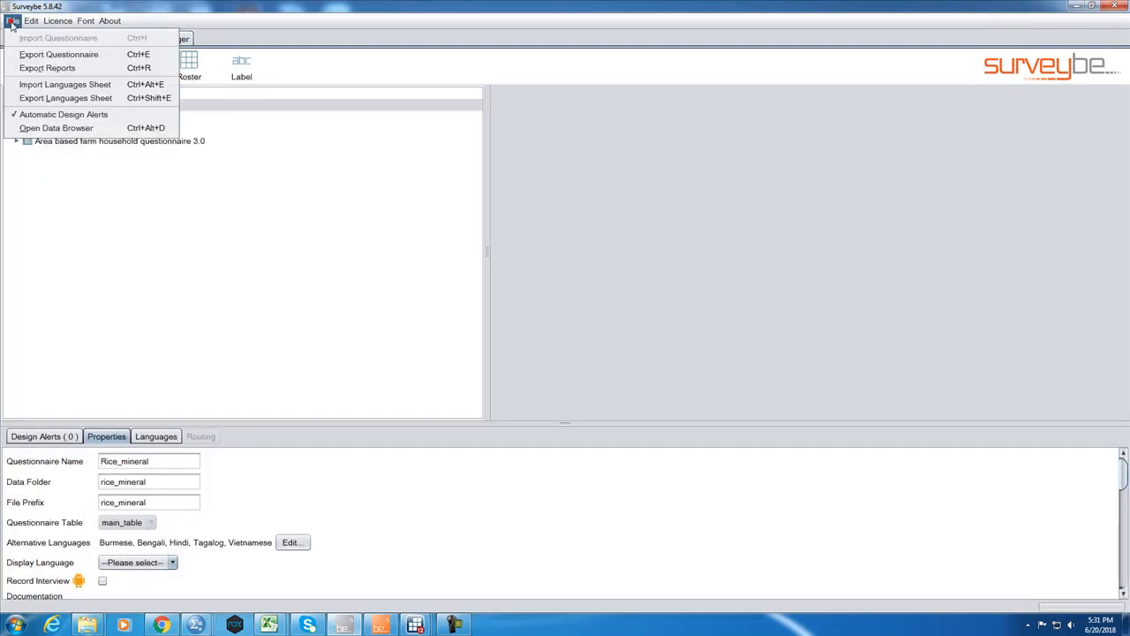
left_click(908, 318)
mouse_move(1129, 212)
left_mouse_down()
mouse_move(946, 236)
mouse_move(1129, 231)
left_mouse_up()
left_click(245, 235)
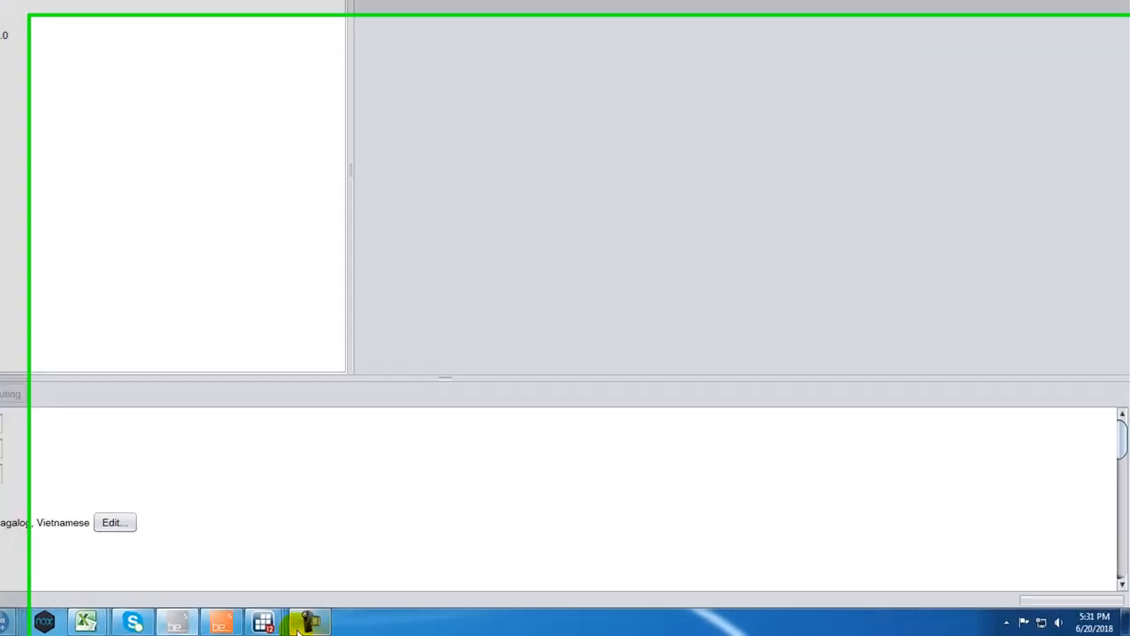
mouse_move(256, 624)
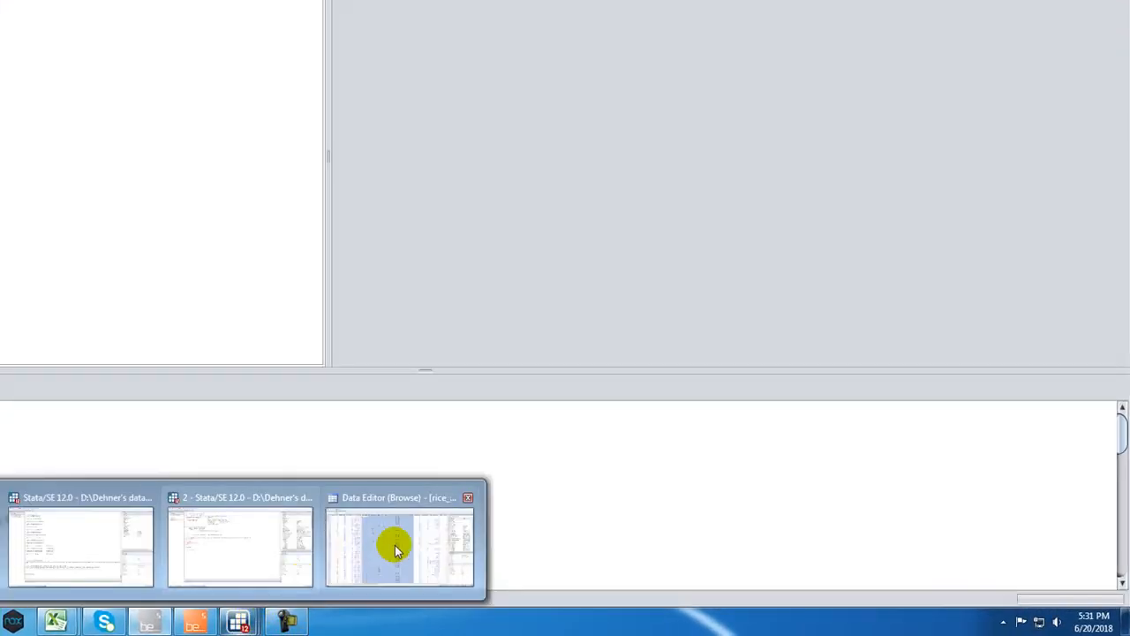
mouse_move(424, 539)
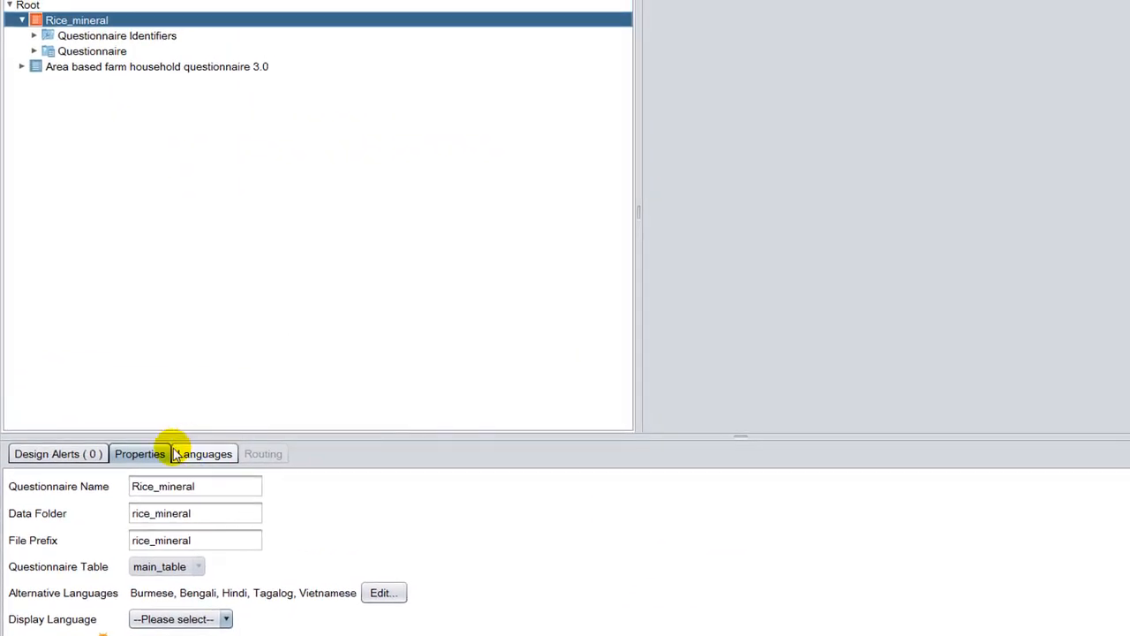
Look inside the Area based farm household questionnaire 3.0, and collapse it and the Rice_mineral questionnaire in the tree.
left_click(115, 69)
left_click(28, 67)
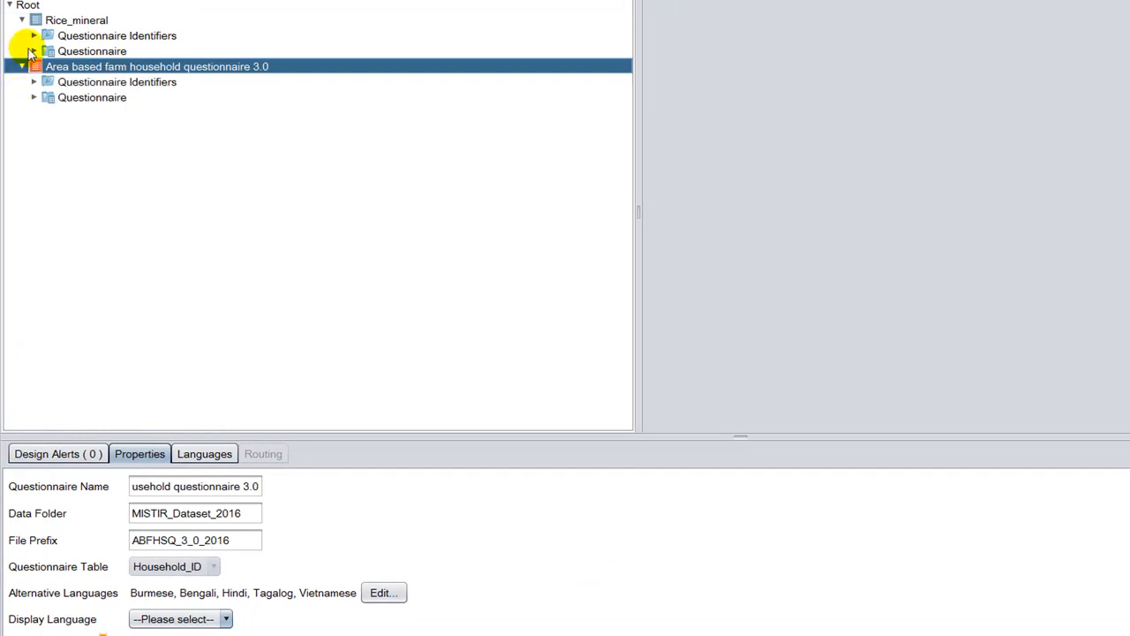
left_click(22, 67)
double_click(33, 22)
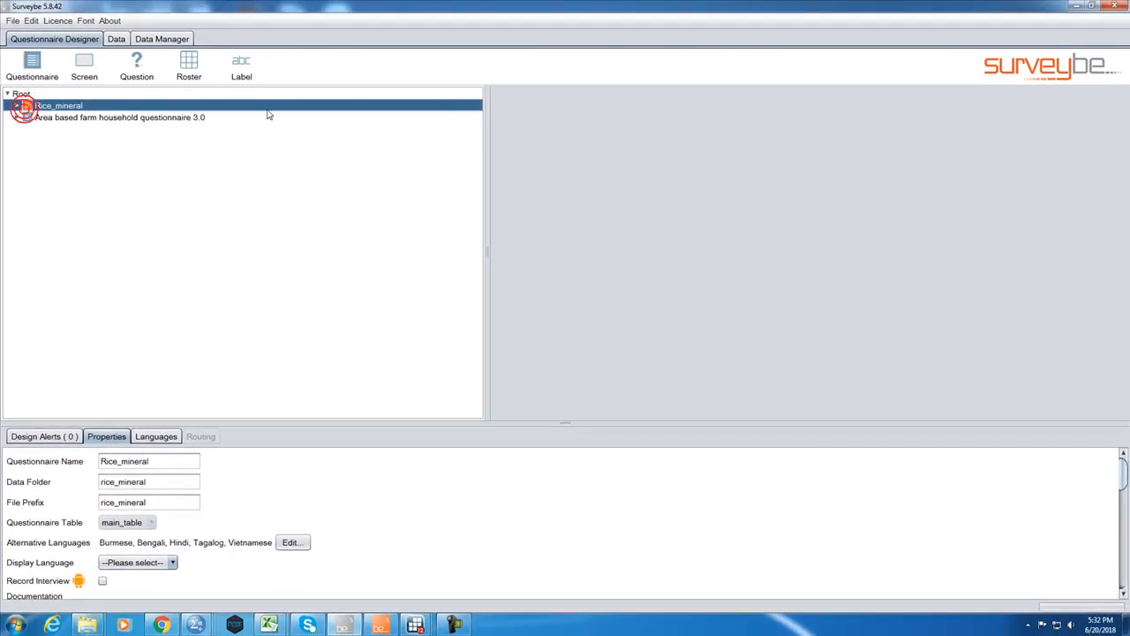
key("F10")
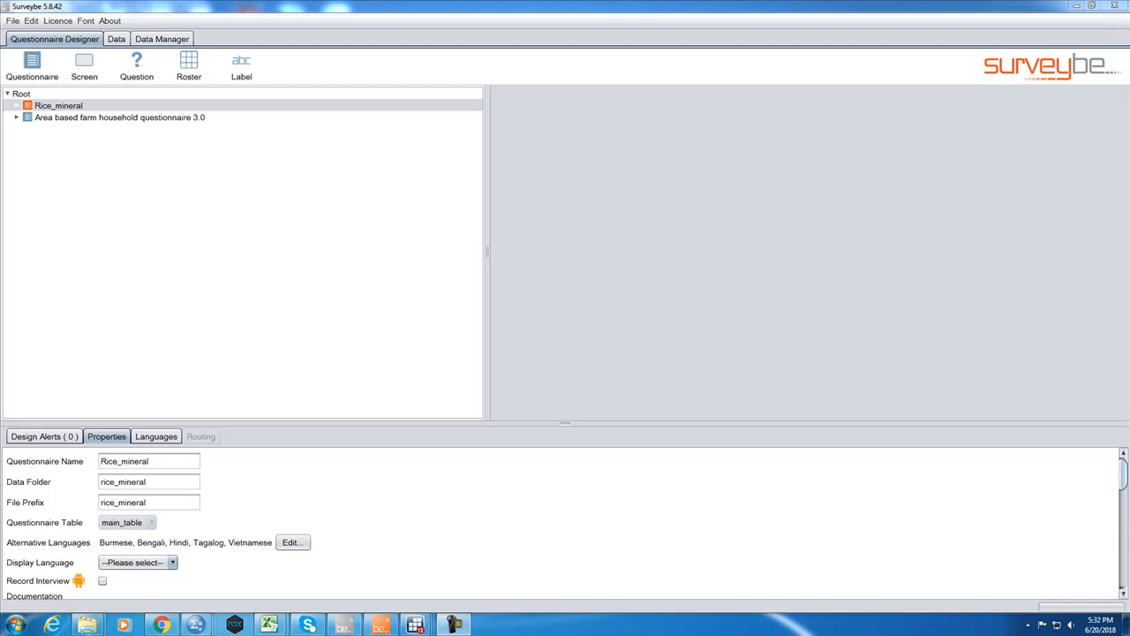